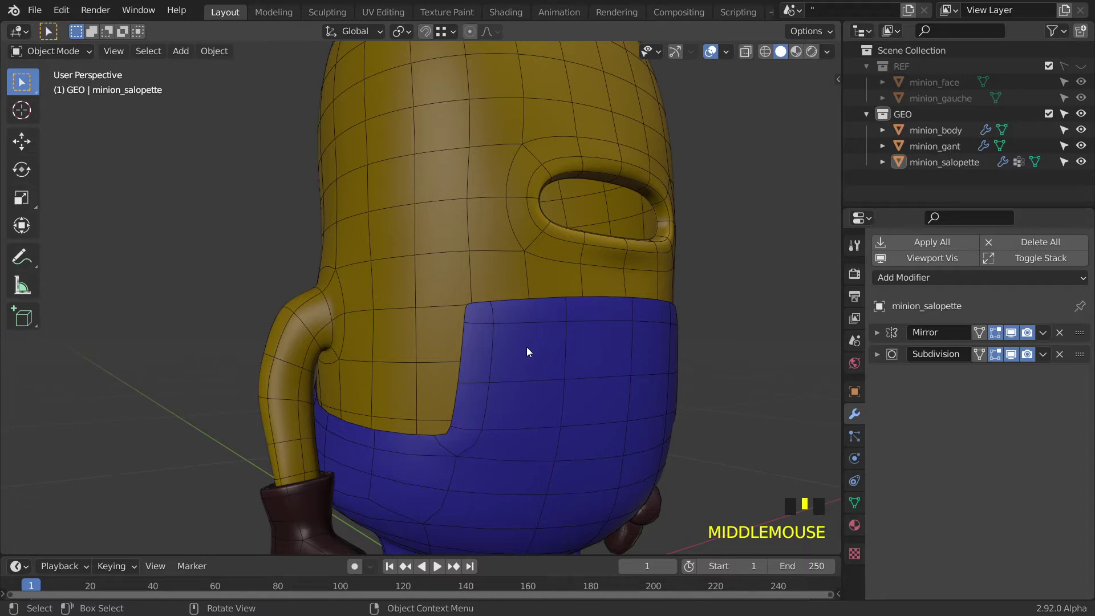
Duplicate the face at the upper side corner of the overalls' bib, place it beside the bib, and separate it into its own object
key(Tab)
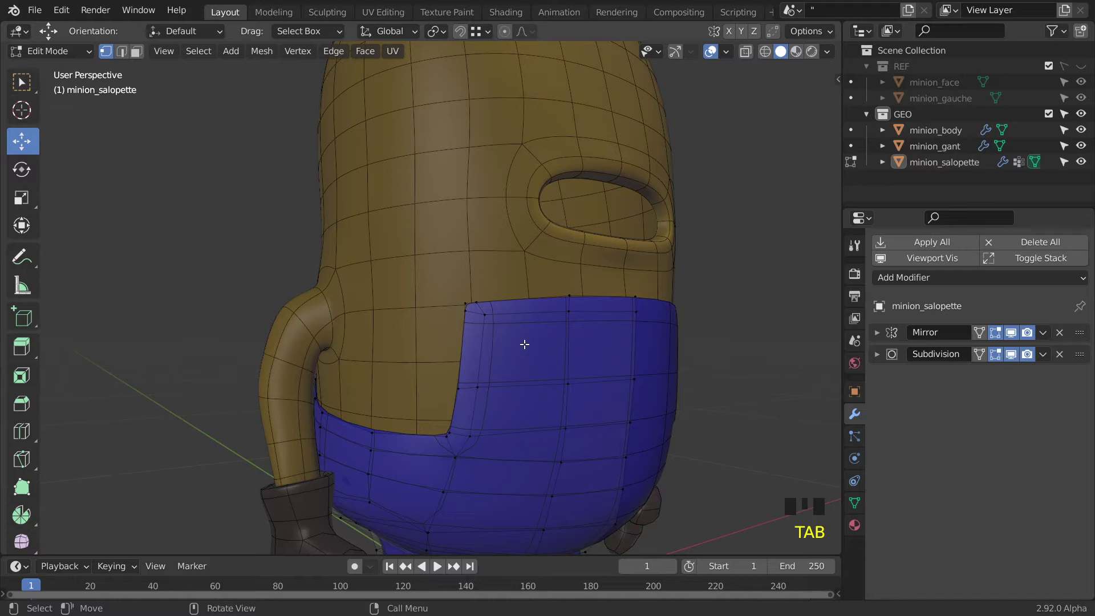
key(3)
click(524, 345)
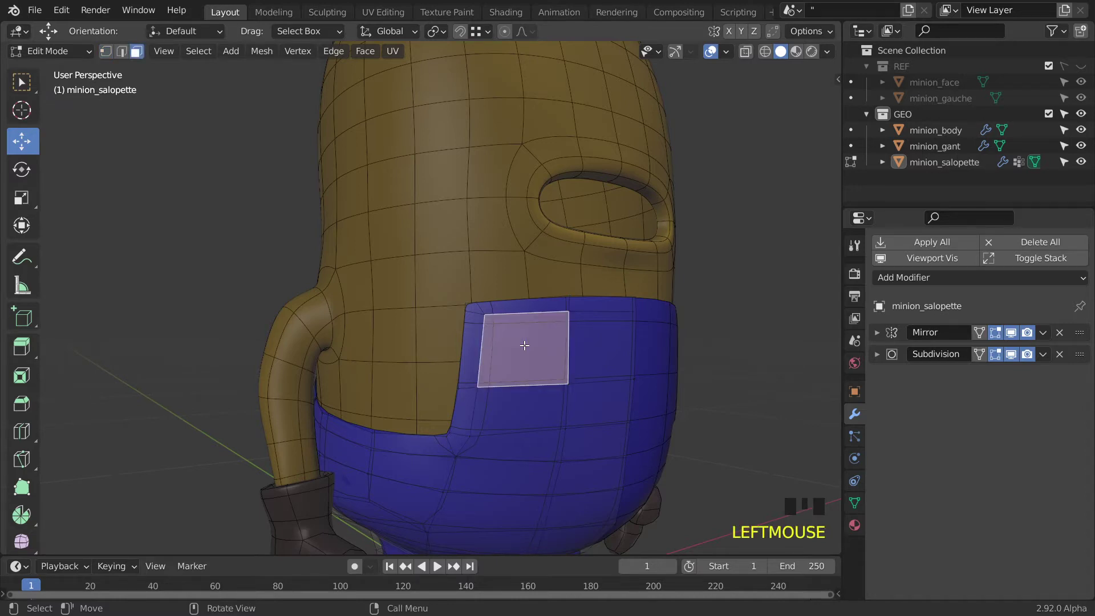
key(shift+d)
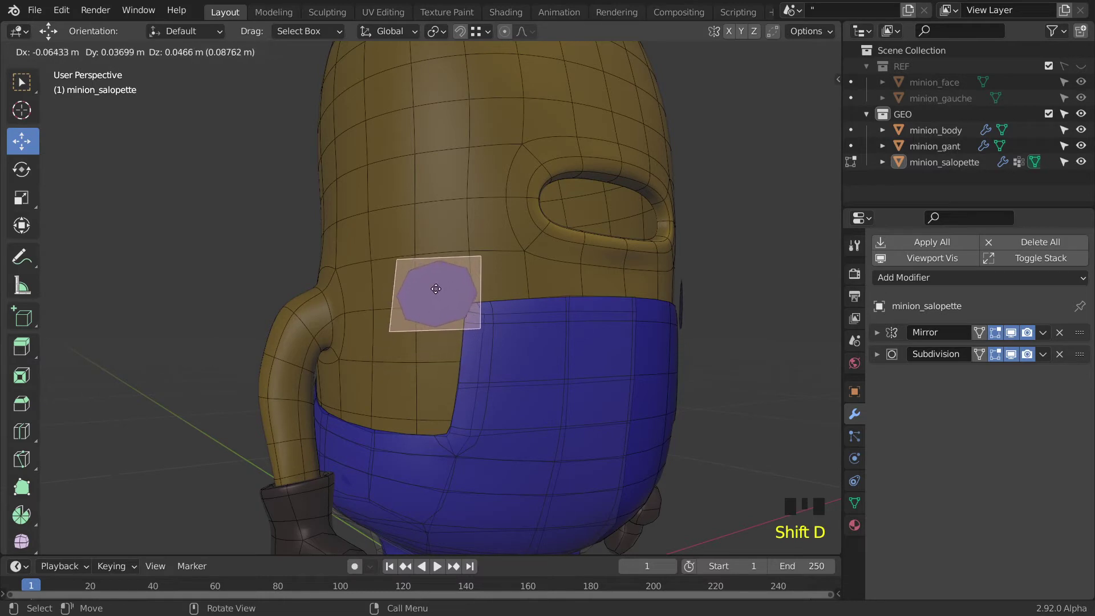
click(432, 286)
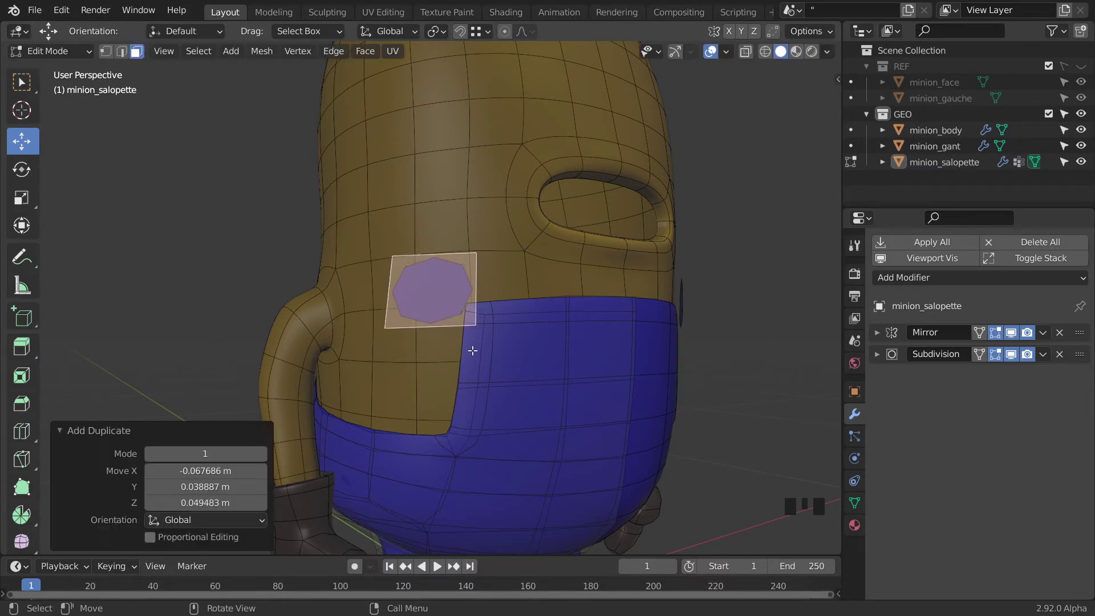
right_click(436, 294)
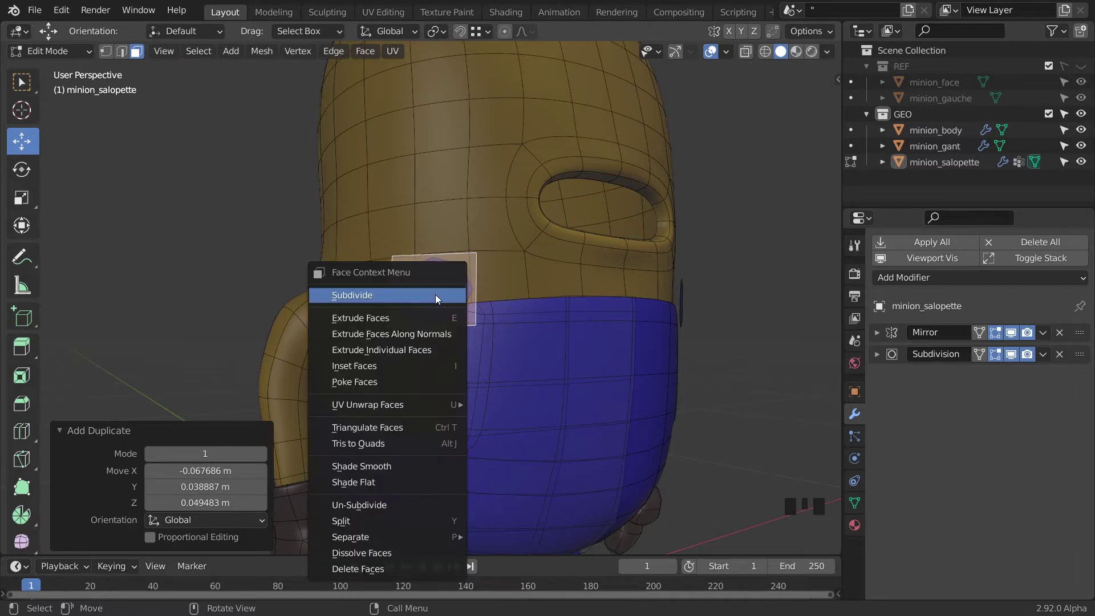
mouse_move(443, 536)
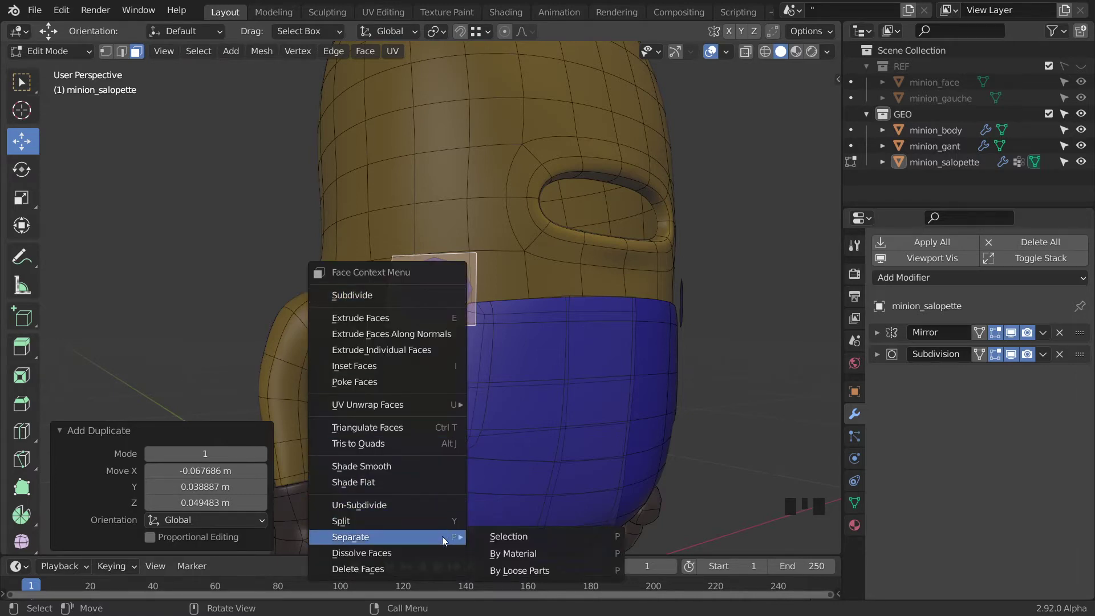
click(526, 536)
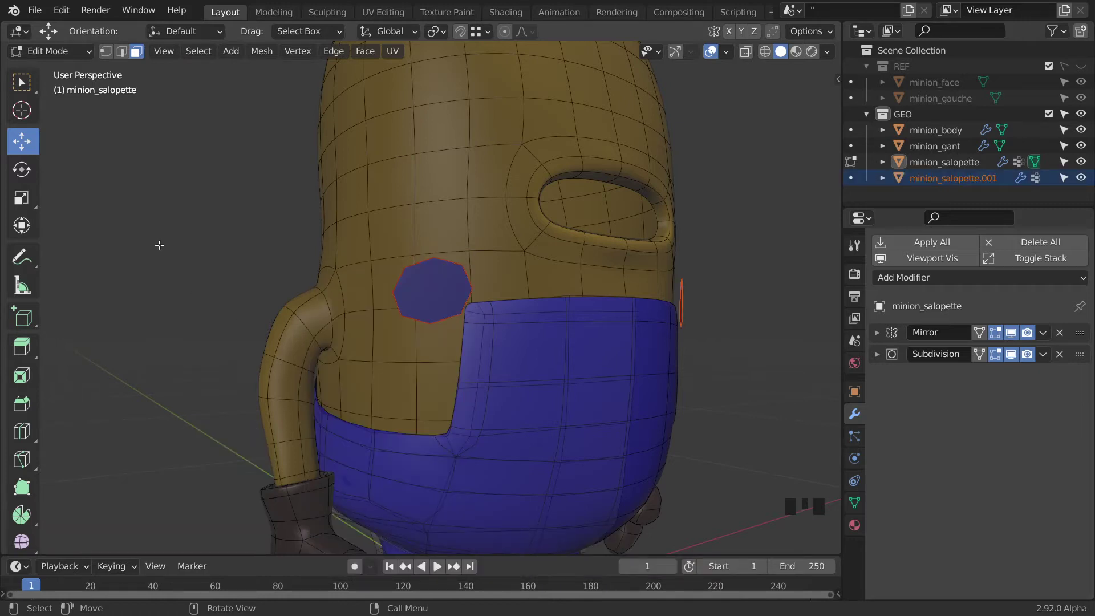
Return to Object Mode and rename the separated strap object to minion_salopette._bretelle
click(55, 53)
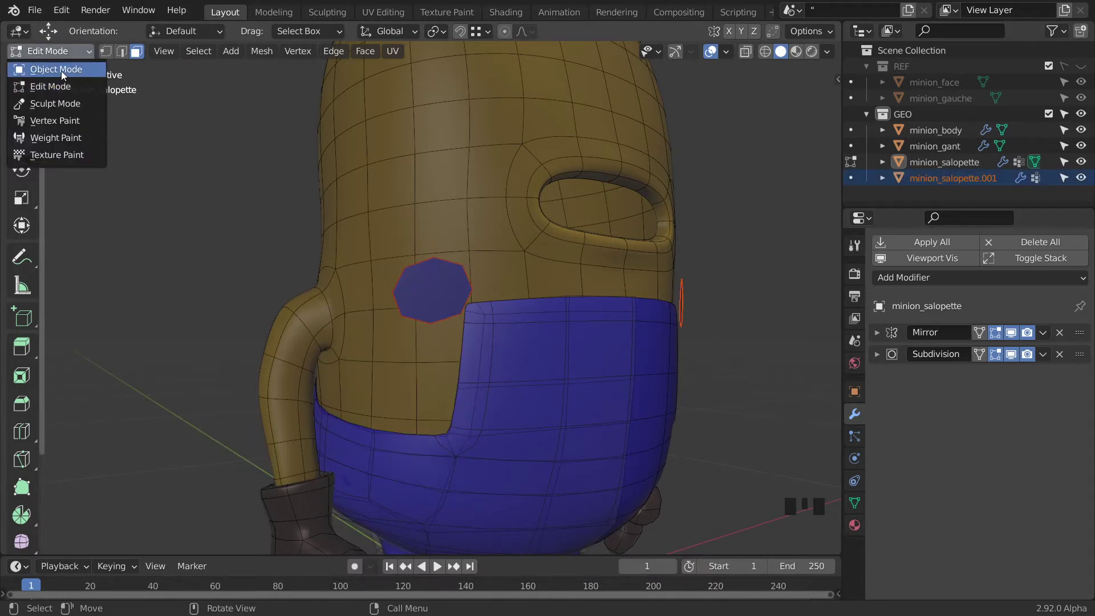
click(62, 73)
click(956, 179)
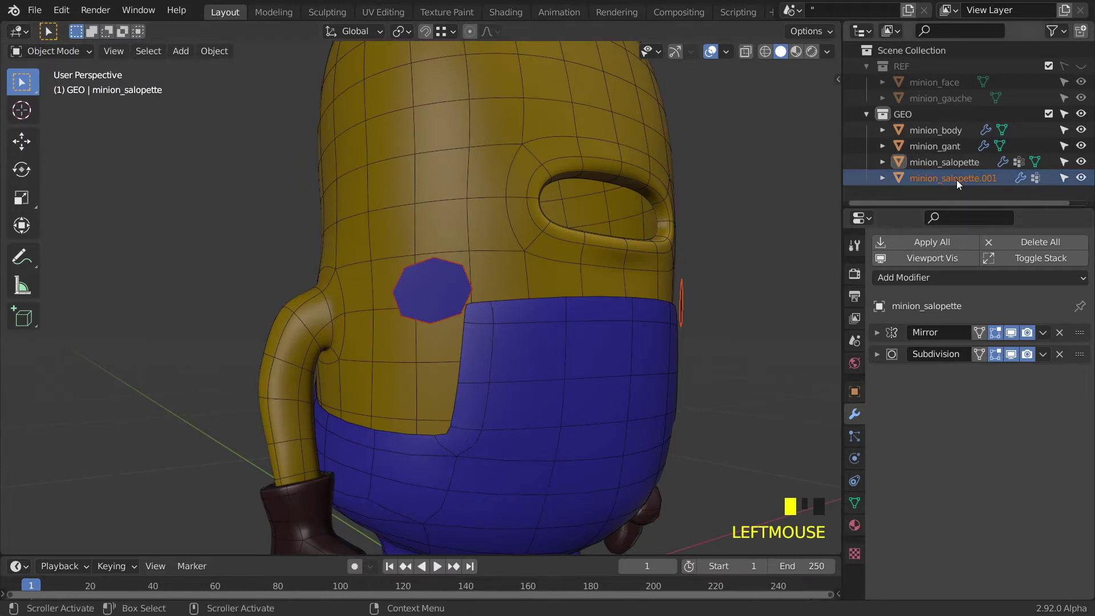
double_click(956, 178)
drag(980, 185, 1011, 189)
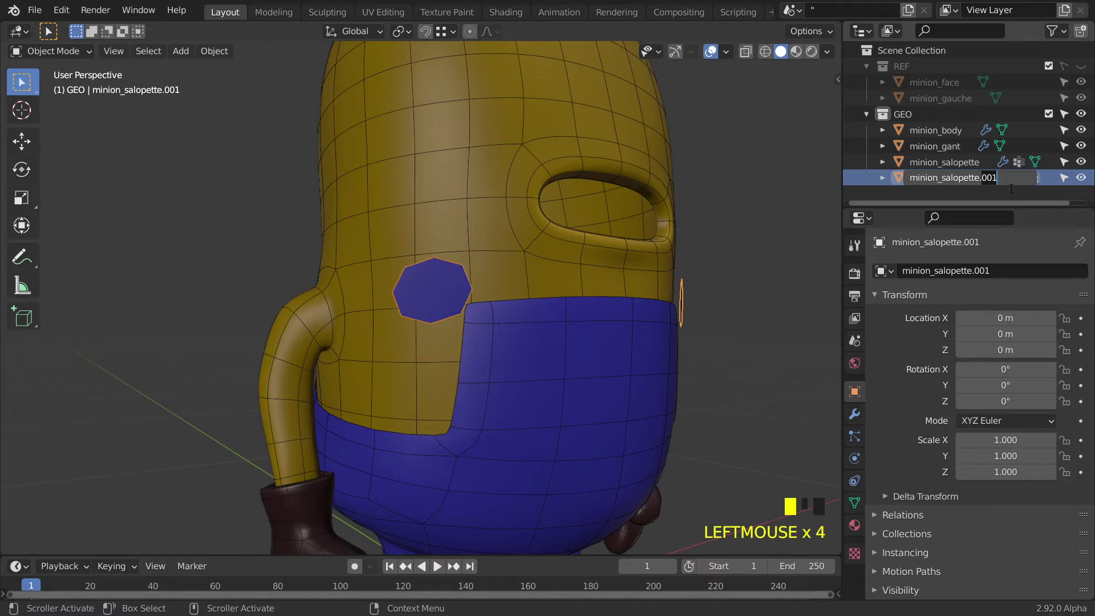
key(BackSpace)
text(_bretelle)
click(1011, 190)
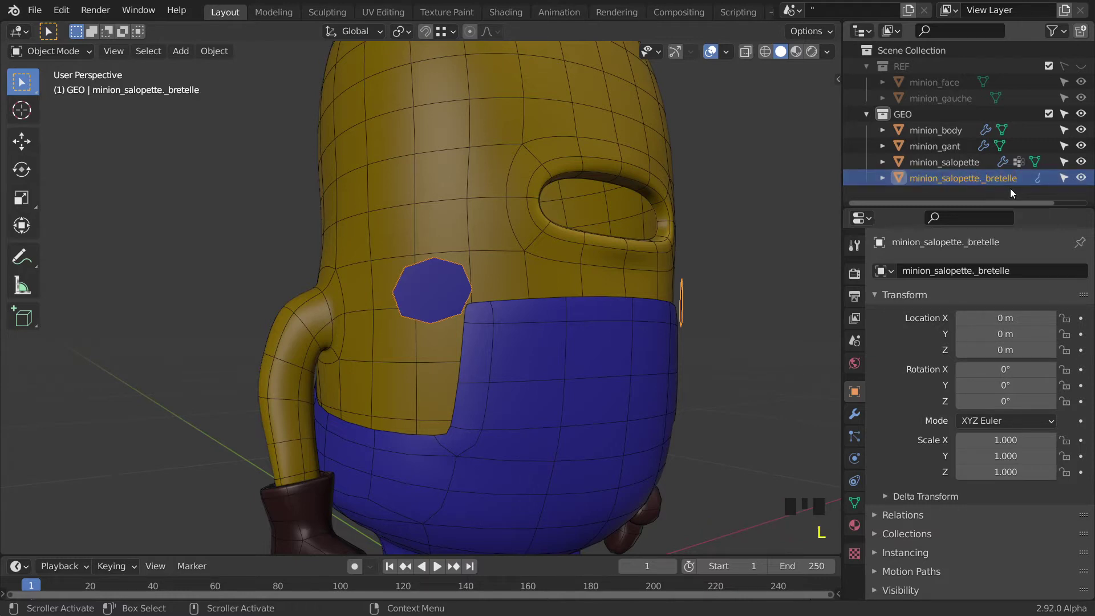
Put the strap object in Edit Mode and add a Shrinkwrap modifier at the start of its modifier stack
click(47, 51)
click(62, 86)
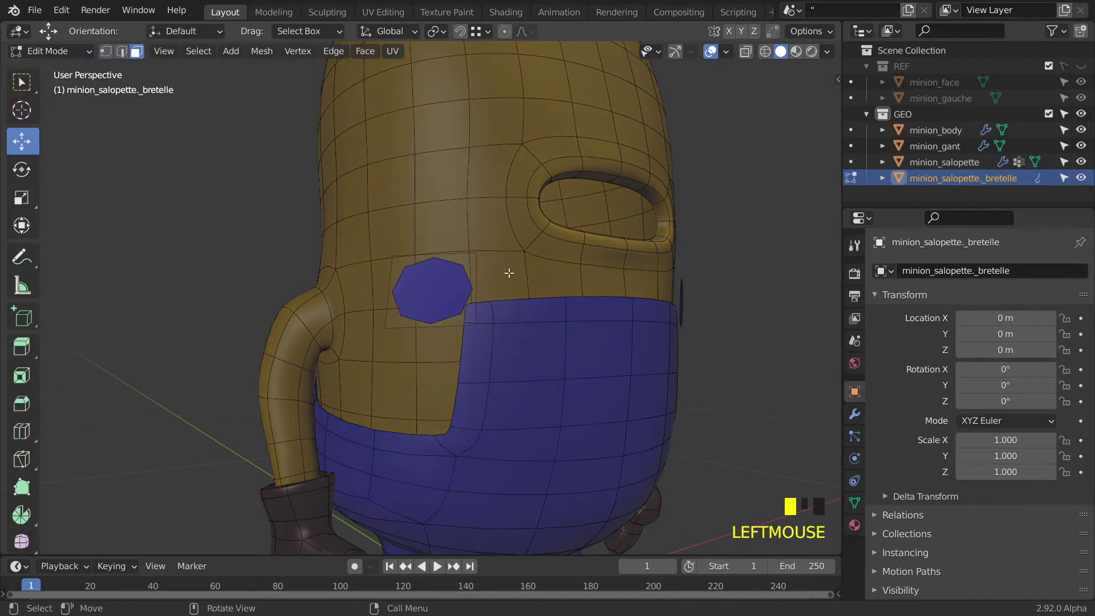
click(854, 414)
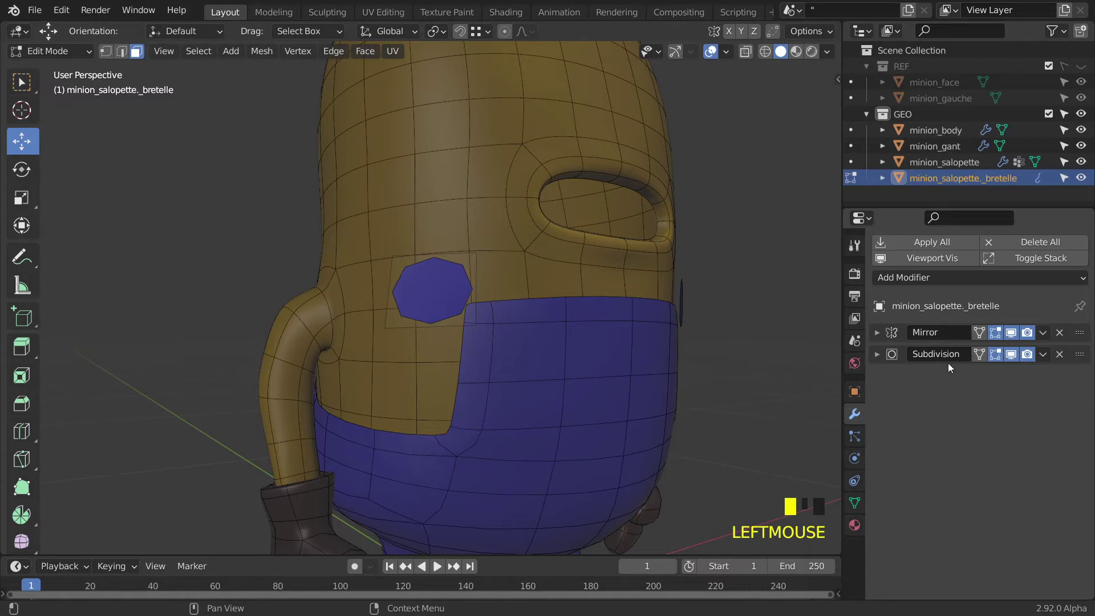
click(956, 277)
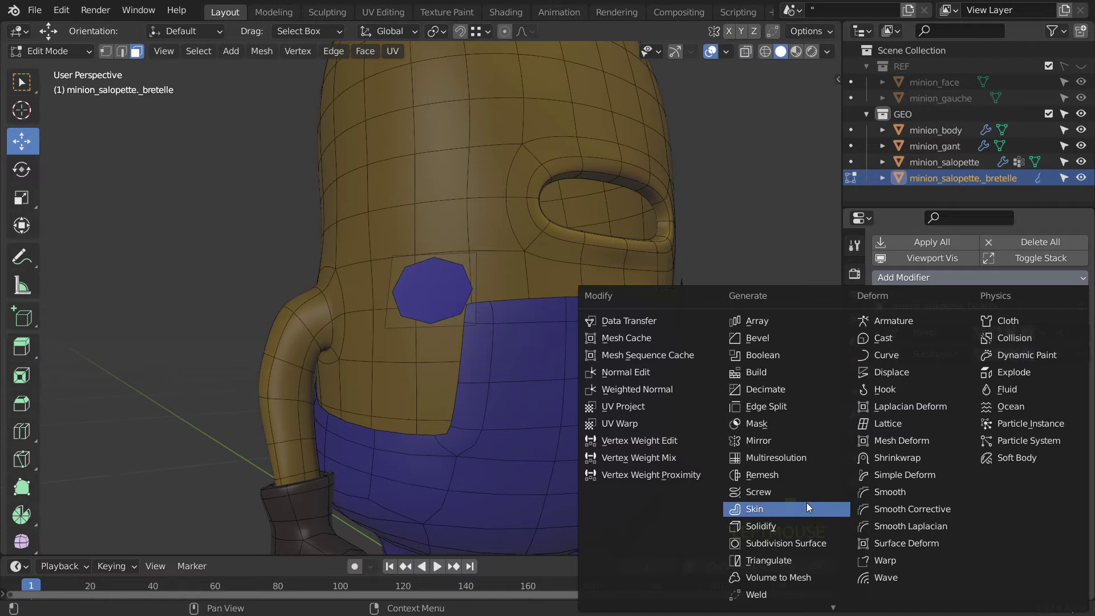
click(909, 458)
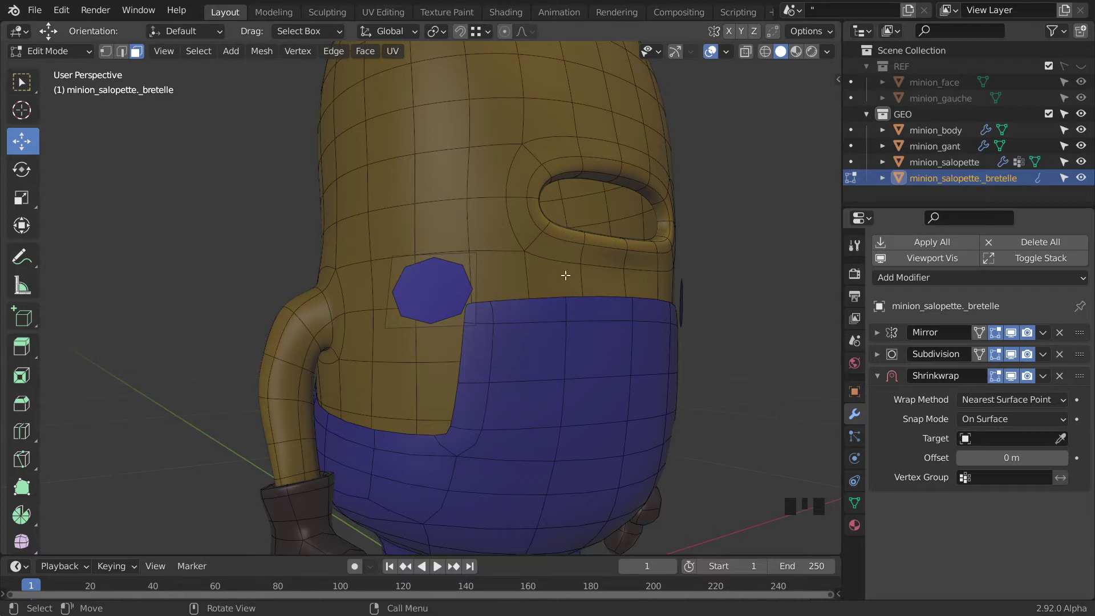
drag(1080, 381, 1012, 374)
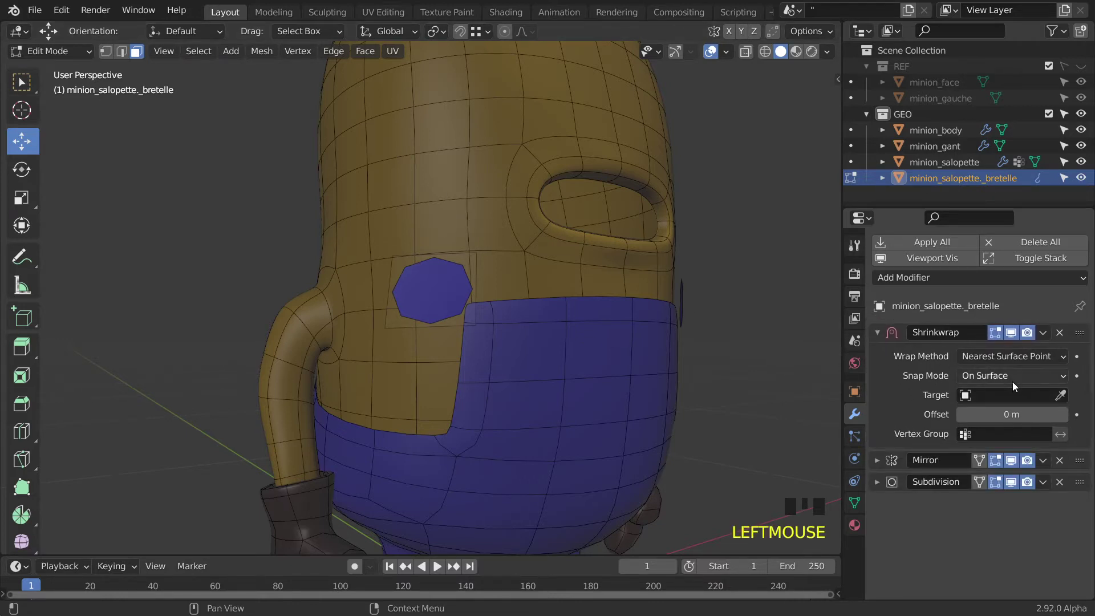
Set the Shrinkwrap modifier's target to minion_body and its offset to 0.01 m
click(1062, 395)
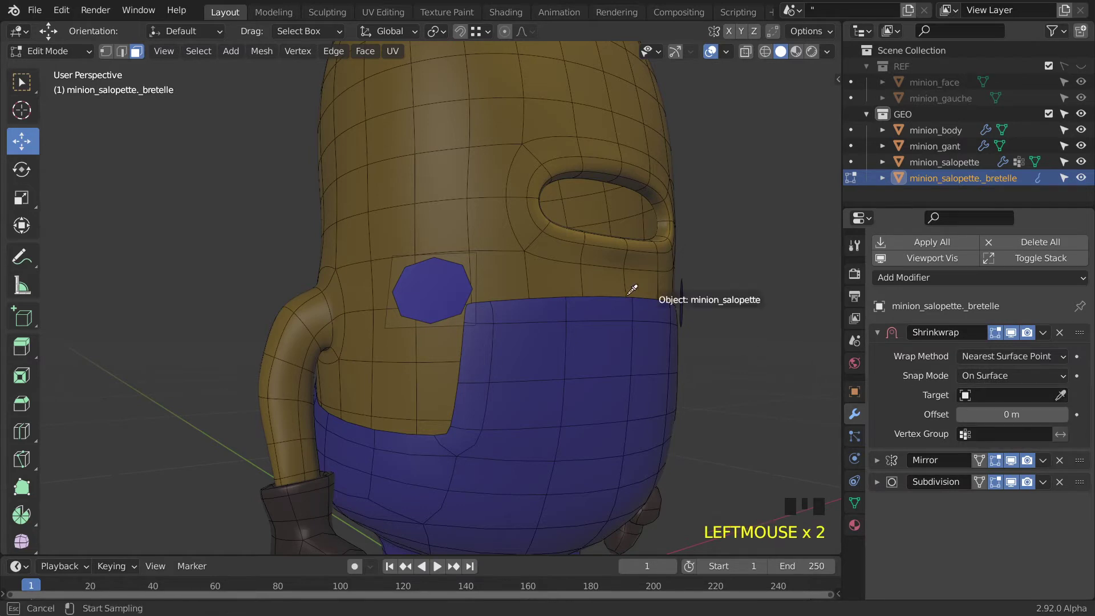
click(563, 269)
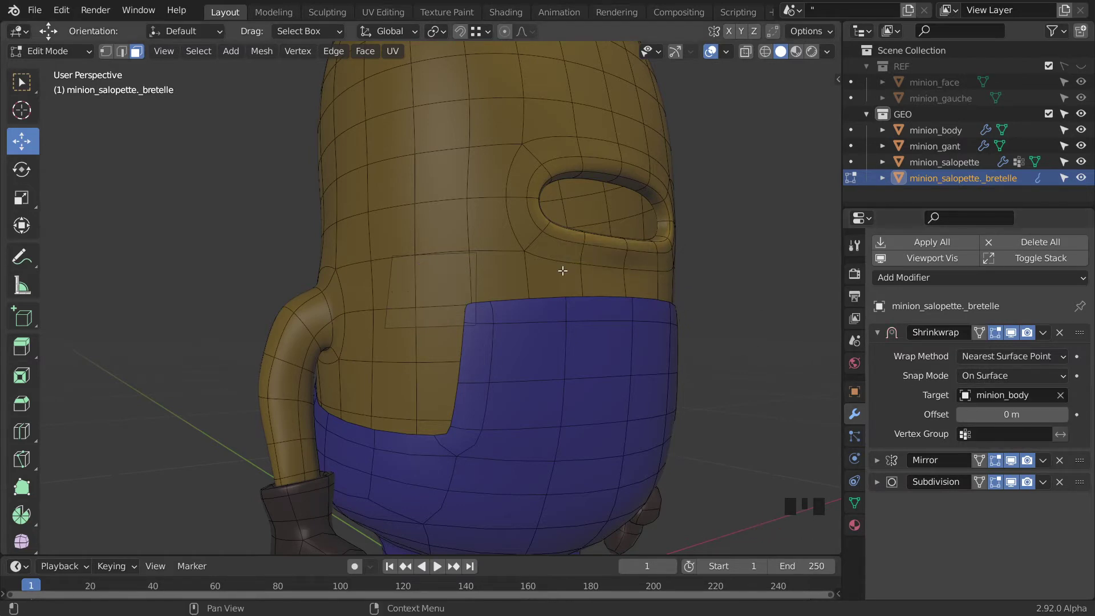
click(1067, 416)
middle_drag(468, 360, 495, 317)
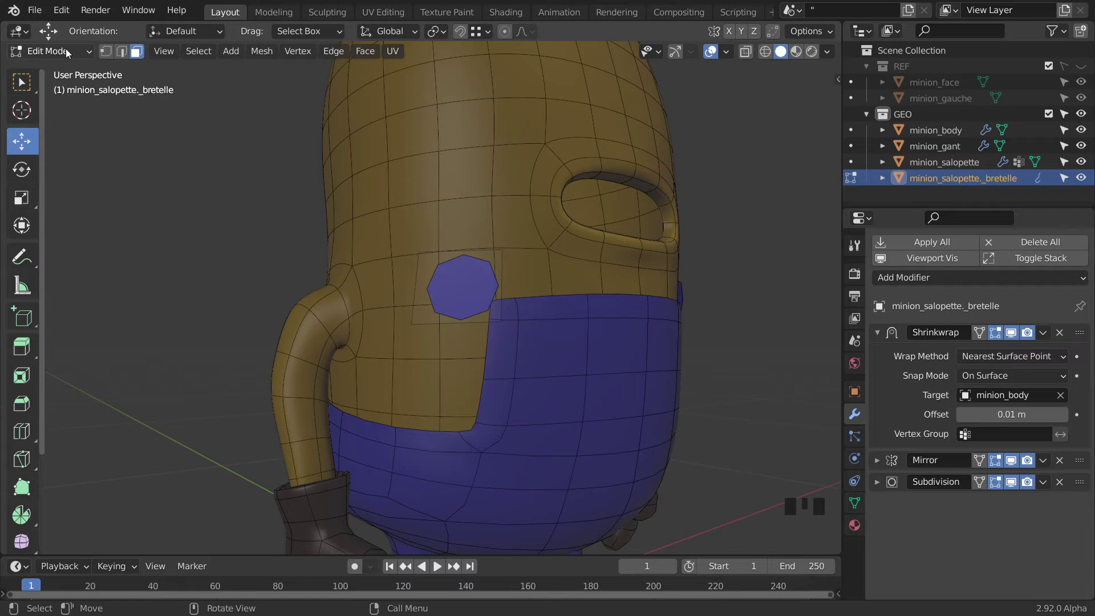
In vertex selection mode, move the strap patch's corner vertices so the patch slants from the bib corner towards the arm
click(105, 52)
click(22, 82)
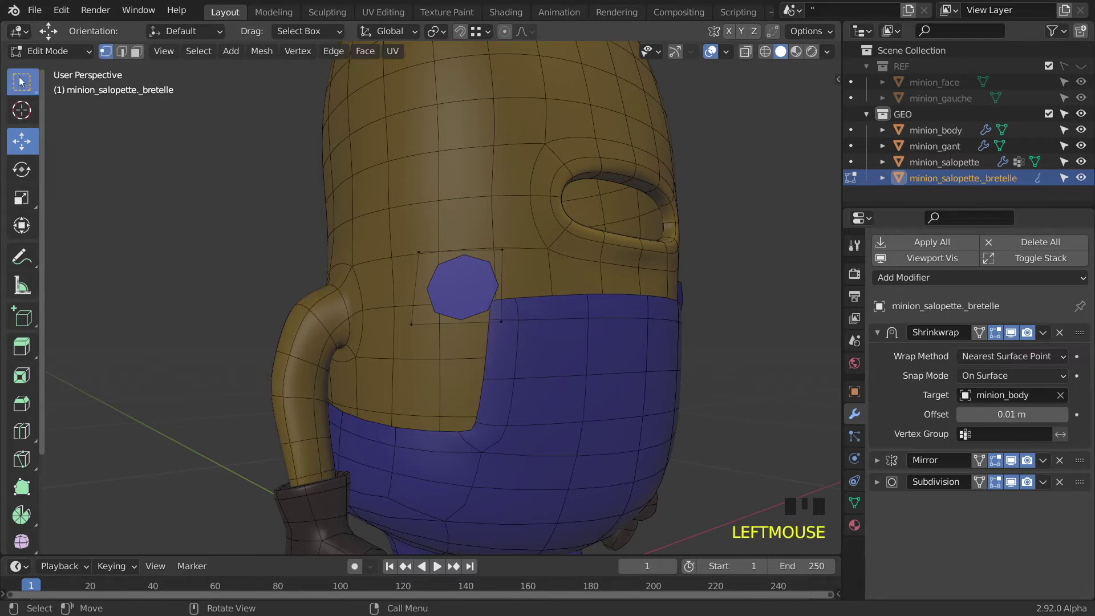
click(86, 85)
drag(498, 326, 502, 340)
drag(500, 248, 522, 310)
drag(421, 249, 447, 257)
middle_drag(447, 258, 526, 293)
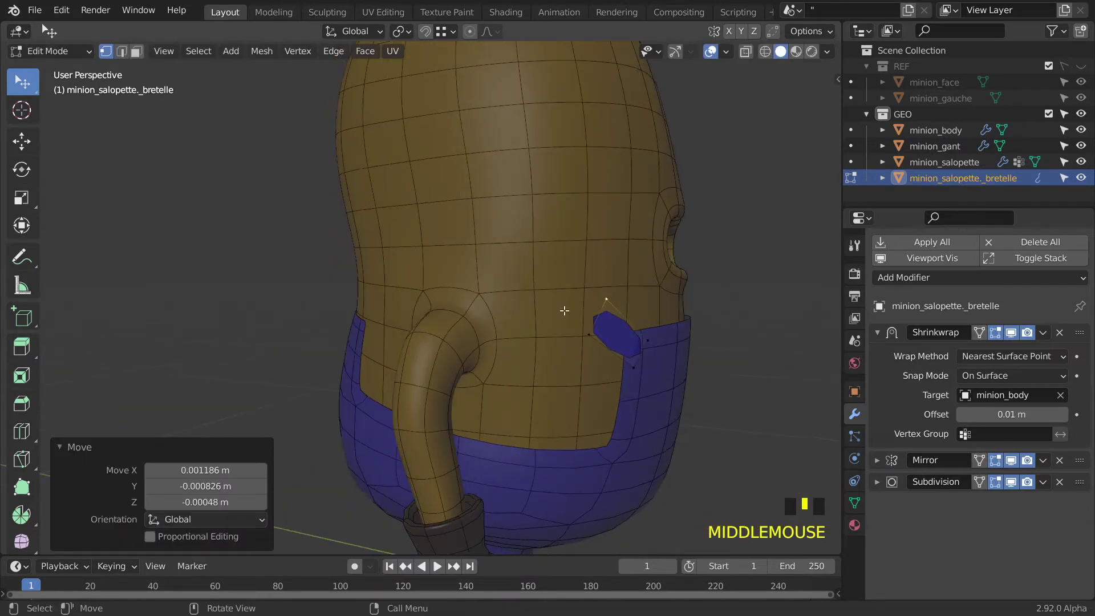
Extrude the strap's rear edge twice towards the shoulder, about 0.06 m and 0.075 m, and rotate the new end edge
shift+click(609, 311)
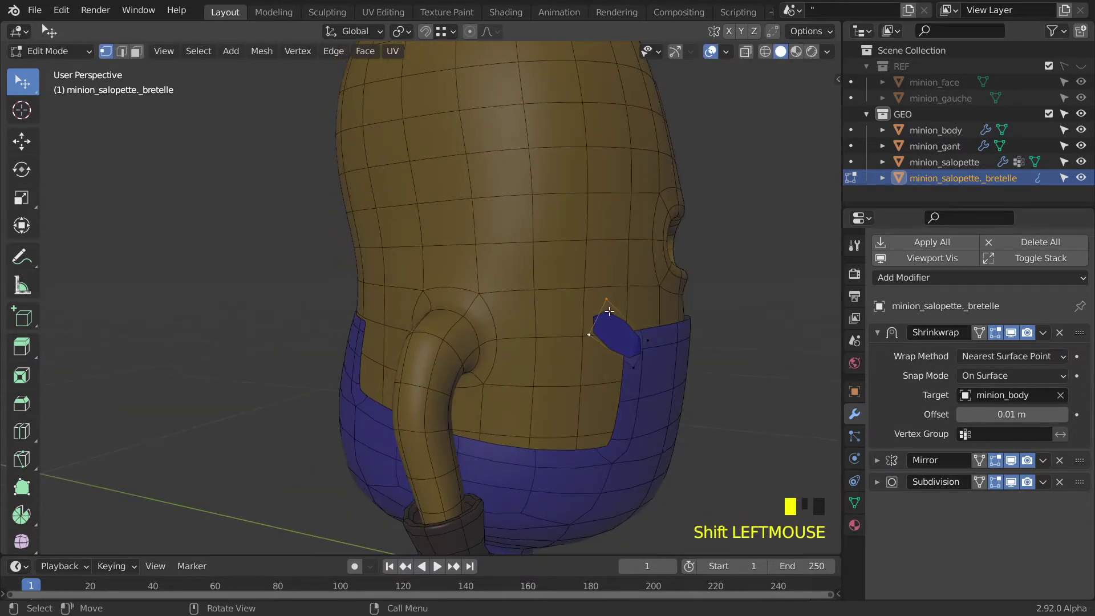
key(e)
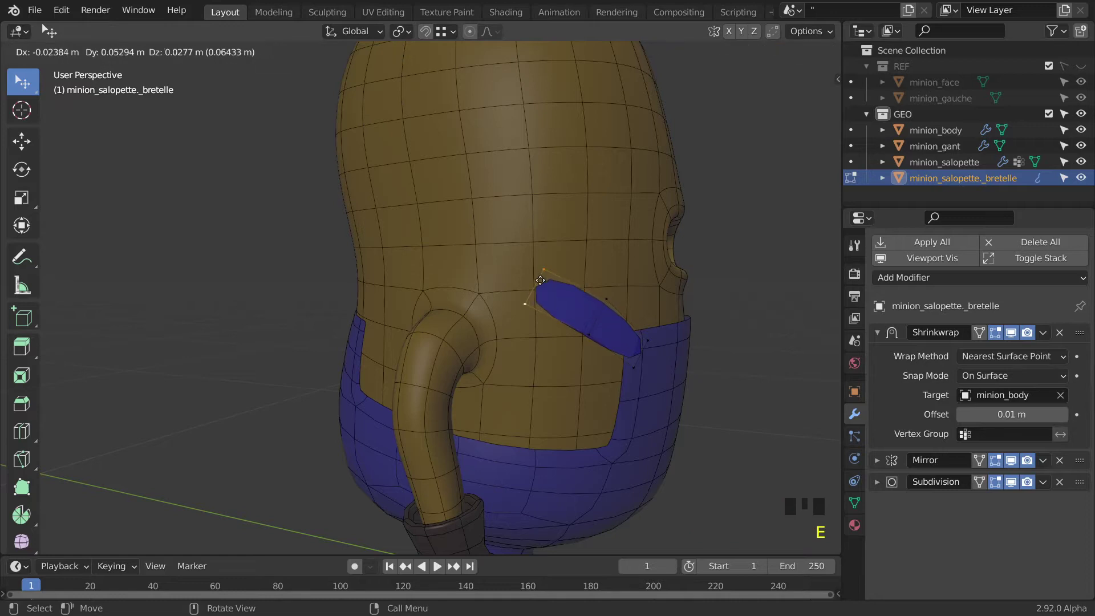
click(466, 270)
key(e)
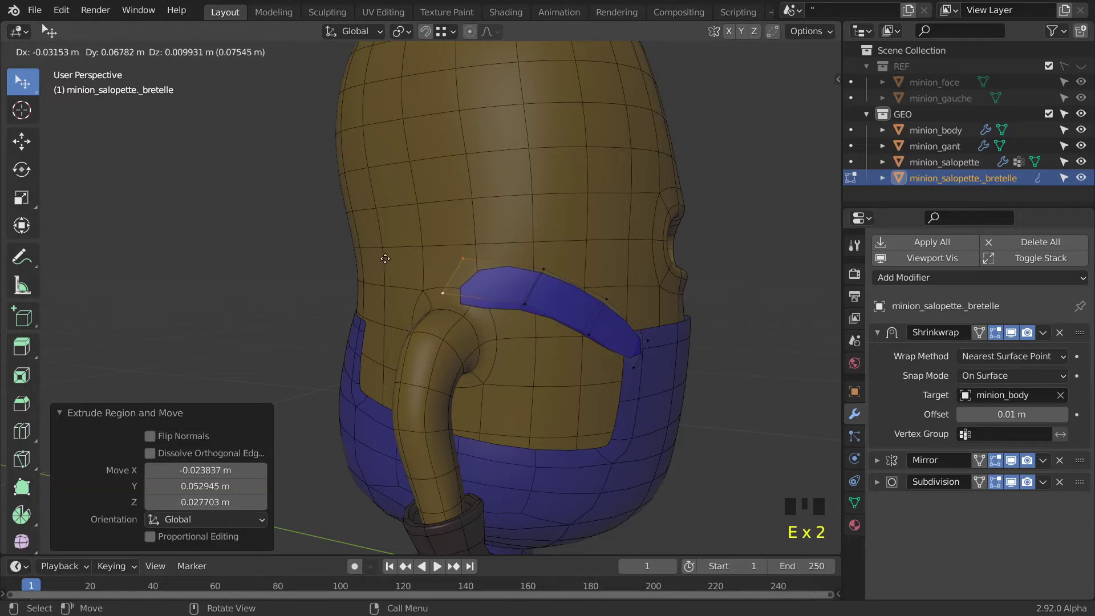
click(384, 260)
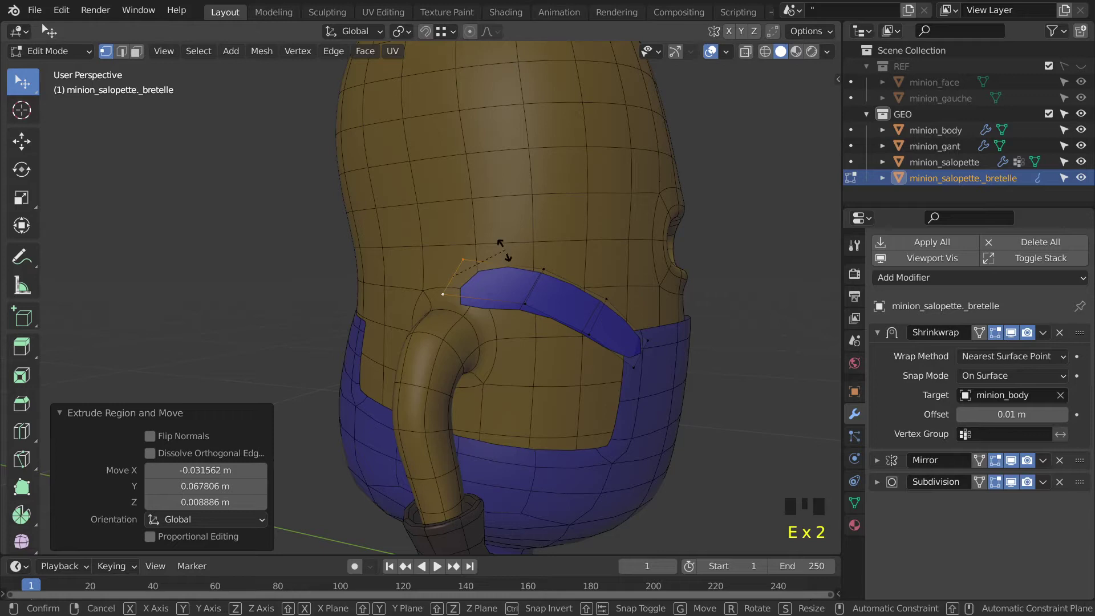
key(r)
click(482, 239)
Move the lower vertex of the strap's middle loop about 0.02 m forward and turn on the Shrinkwrap modifier's on-cage display
middle_drag(482, 238, 359, 262)
drag(456, 238, 454, 270)
middle_drag(518, 265, 510, 305)
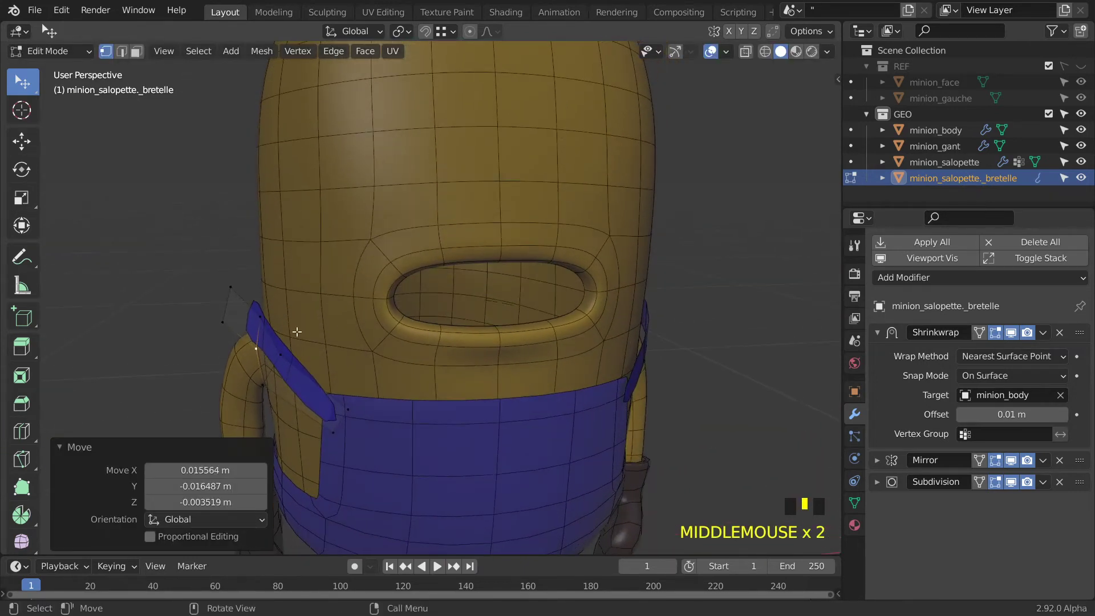
click(978, 332)
Reposition the strap's vertices between the bib corner and the shoulder to form an even band passing above the arm
middle_drag(319, 365, 401, 353)
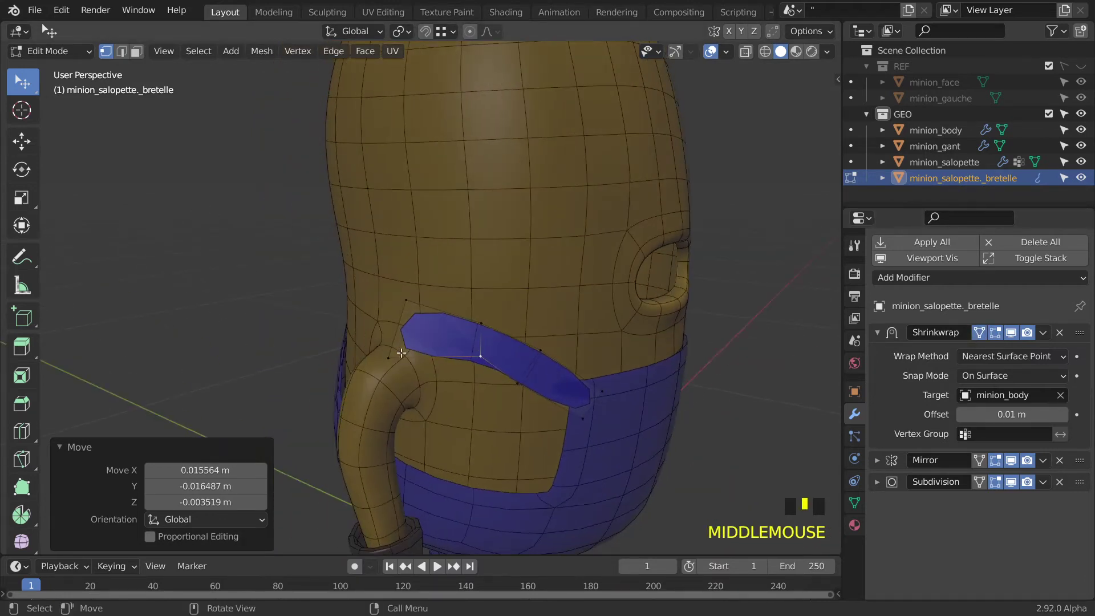
drag(482, 325, 497, 325)
drag(519, 382, 547, 349)
drag(603, 388, 581, 416)
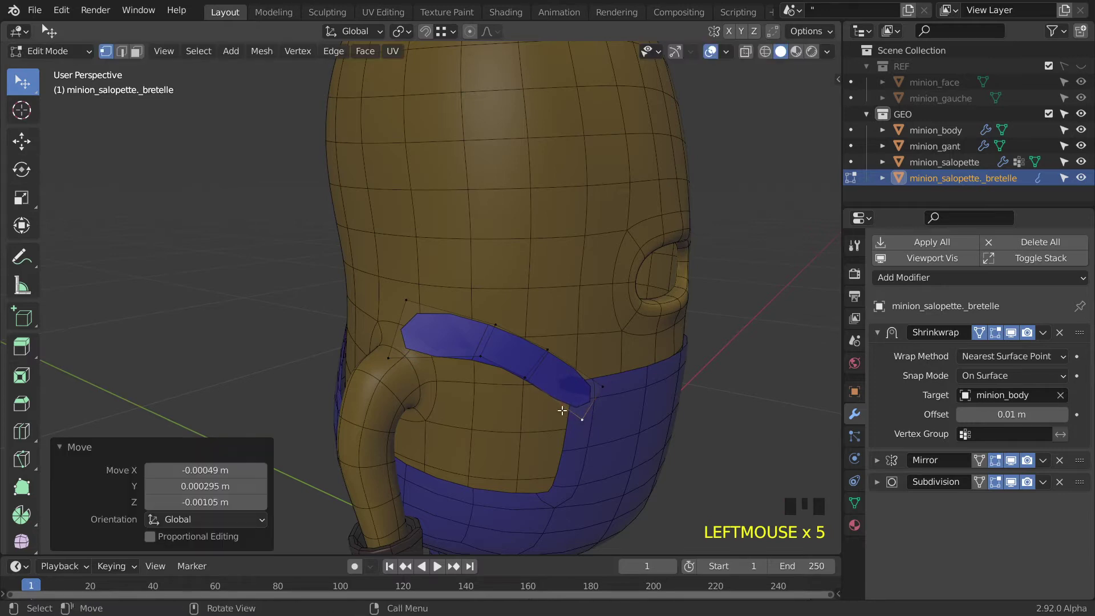
drag(406, 344, 406, 296)
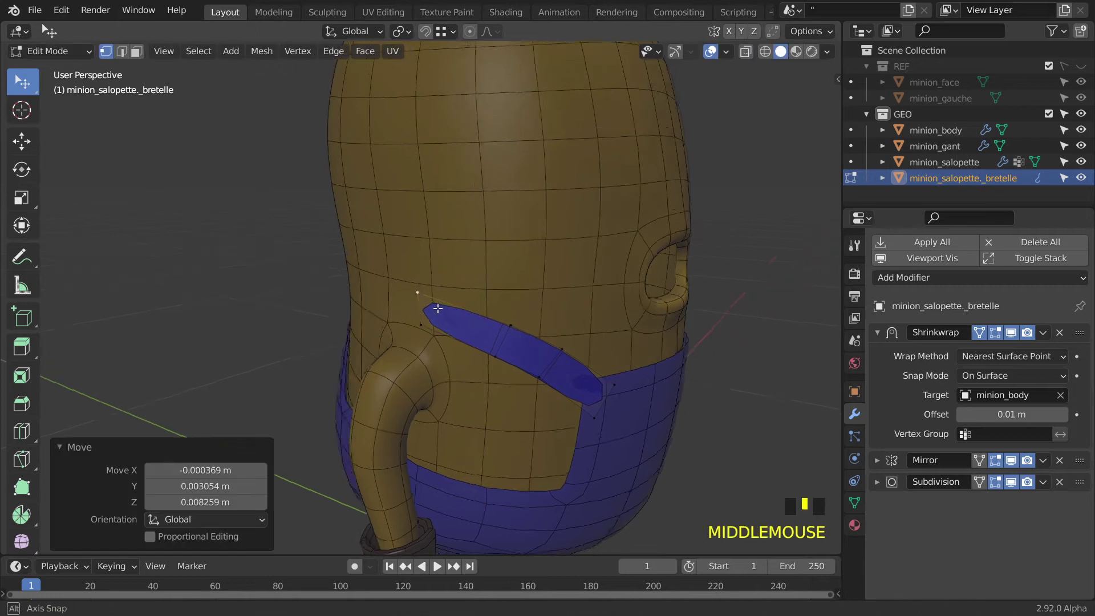
middle_drag(406, 297, 529, 302)
drag(600, 295, 666, 308)
Select the two end vertices of the strap above the arm and extrude the edge towards the character's back
scroll(666, 308, down, 2)
middle_drag(666, 308, 364, 256)
shift+click(238, 186)
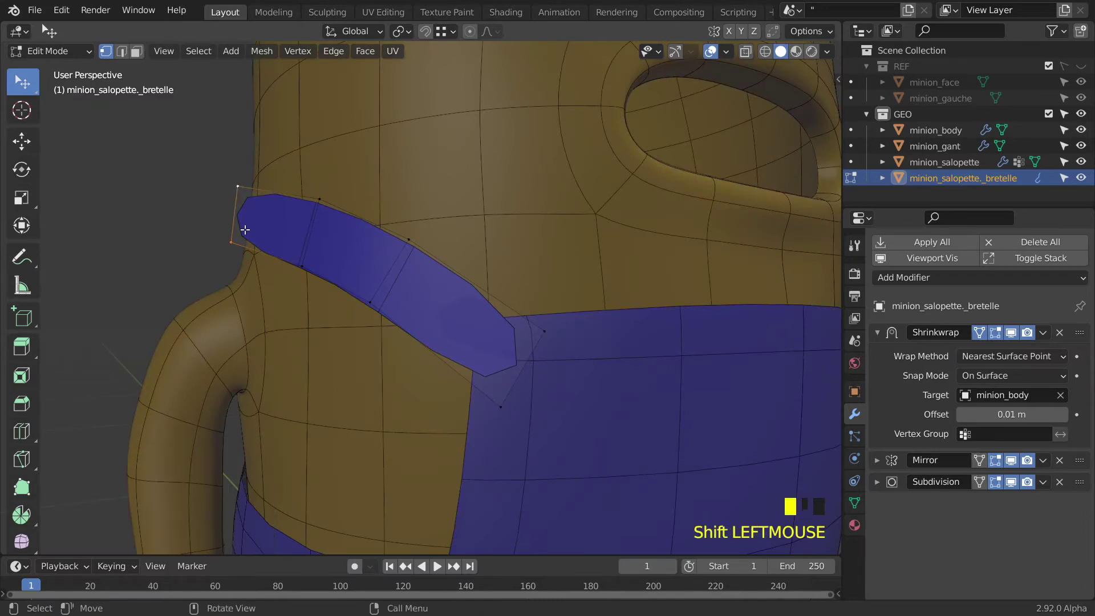
middle_drag(254, 246, 522, 300)
key(e)
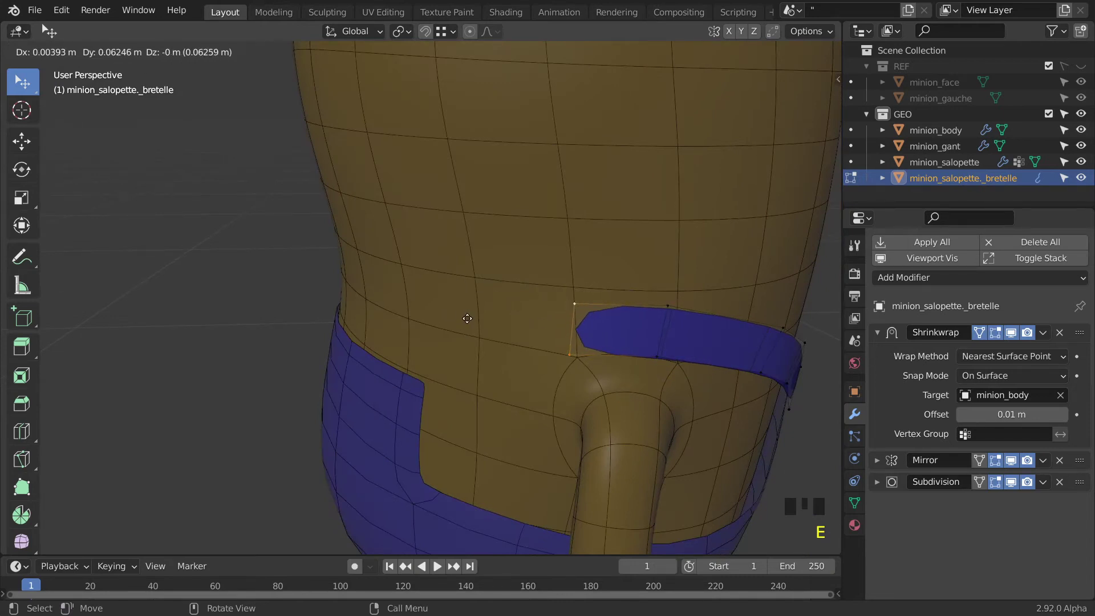
click(490, 330)
Adjust the upper and lower vertices of the strap loops above the arm and near the chest to even out the band
drag(659, 307, 681, 309)
drag(660, 354, 680, 353)
middle_drag(680, 353, 664, 309)
drag(679, 302, 657, 294)
drag(649, 356, 634, 347)
drag(755, 340, 745, 336)
drag(721, 391, 715, 390)
middle_drag(573, 341, 616, 274)
Extrude the strap's rear edge about 0.08 m down towards the back bib and angle its two end vertices
click(620, 241)
shift+click(621, 290)
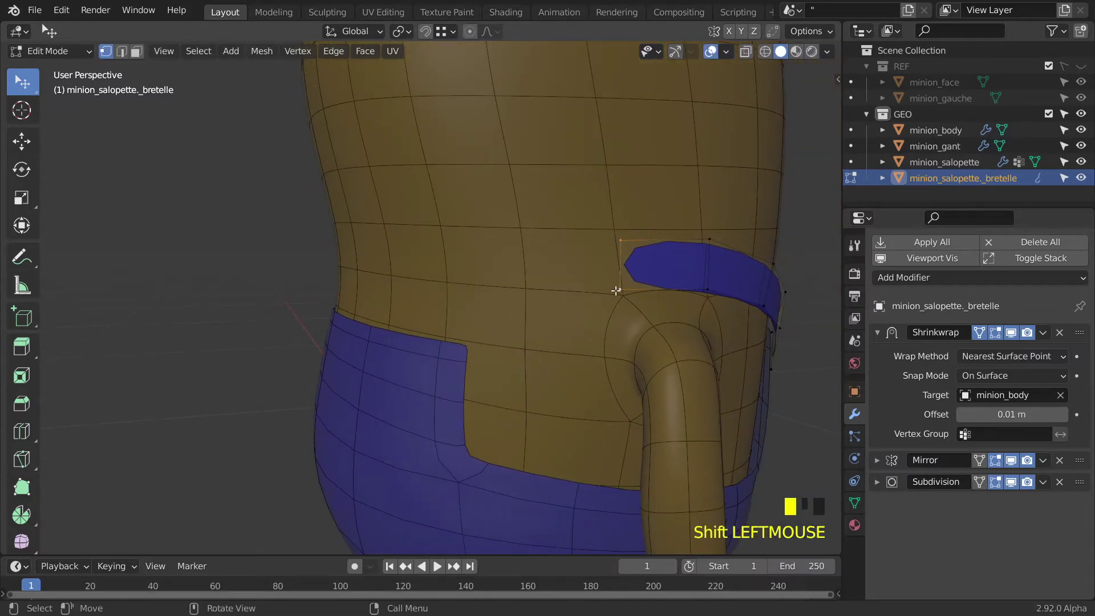
key(e)
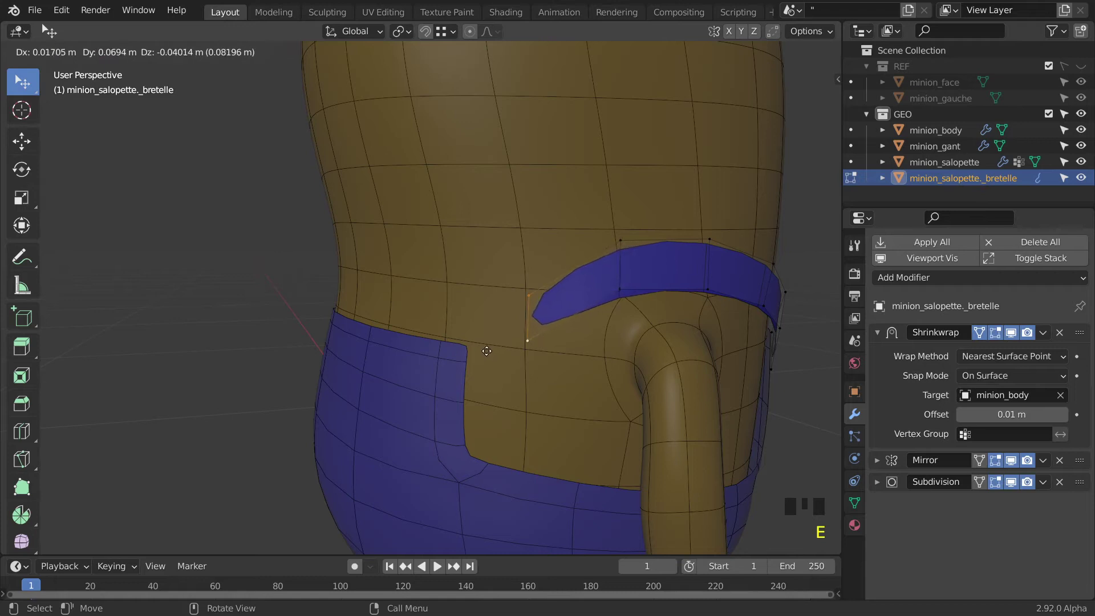
click(487, 351)
drag(526, 295, 496, 303)
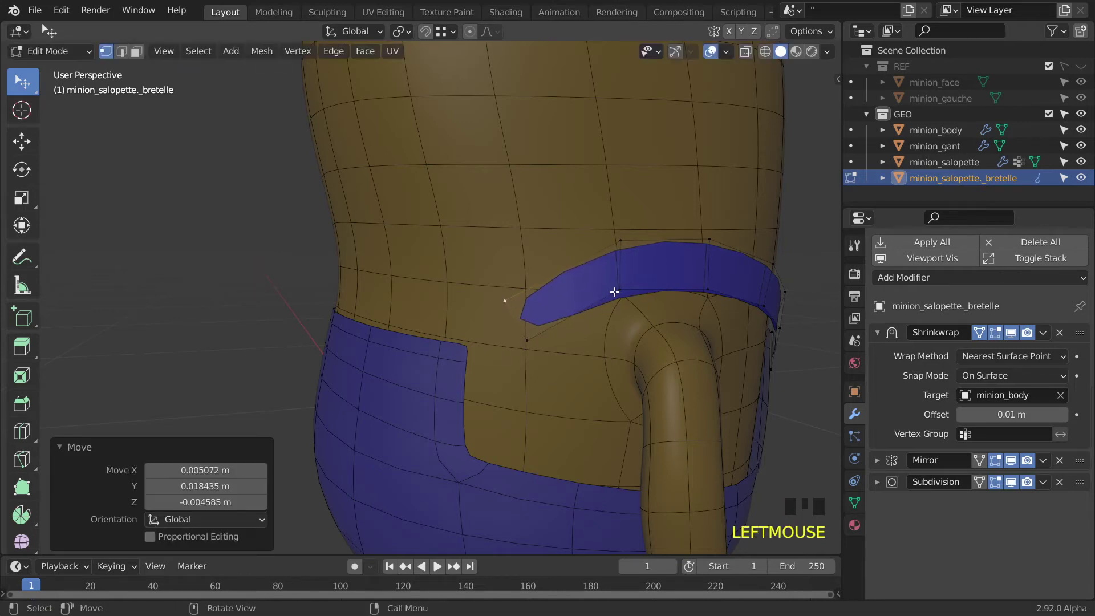
drag(528, 338, 518, 330)
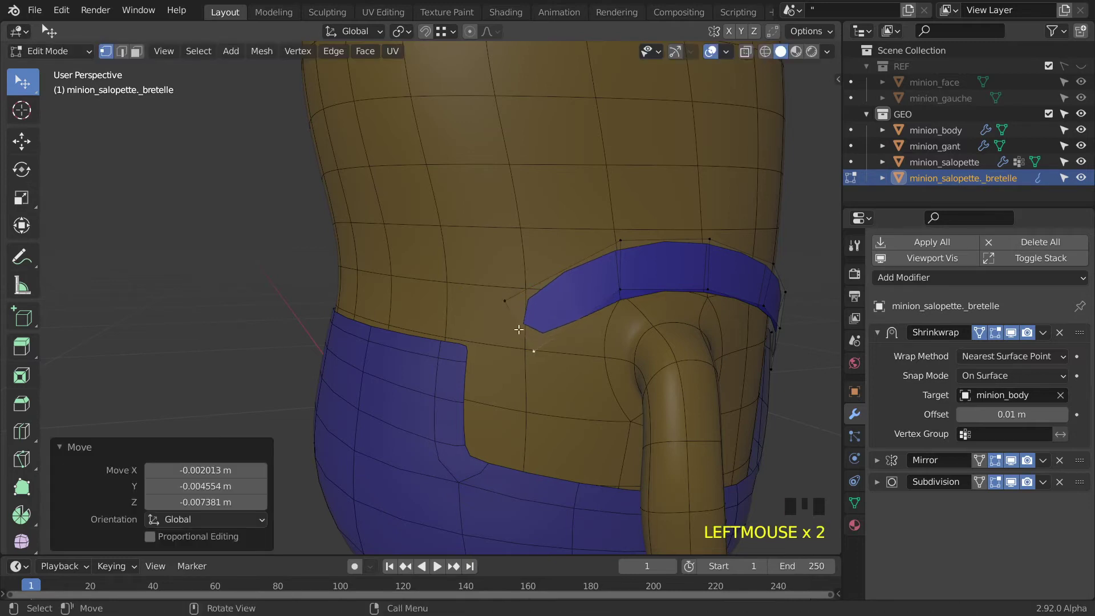
Select the two vertices at the strap's rear end and extrude the edge about 0.09 m onto the corner of the back bib
click(501, 301)
shift+click(529, 349)
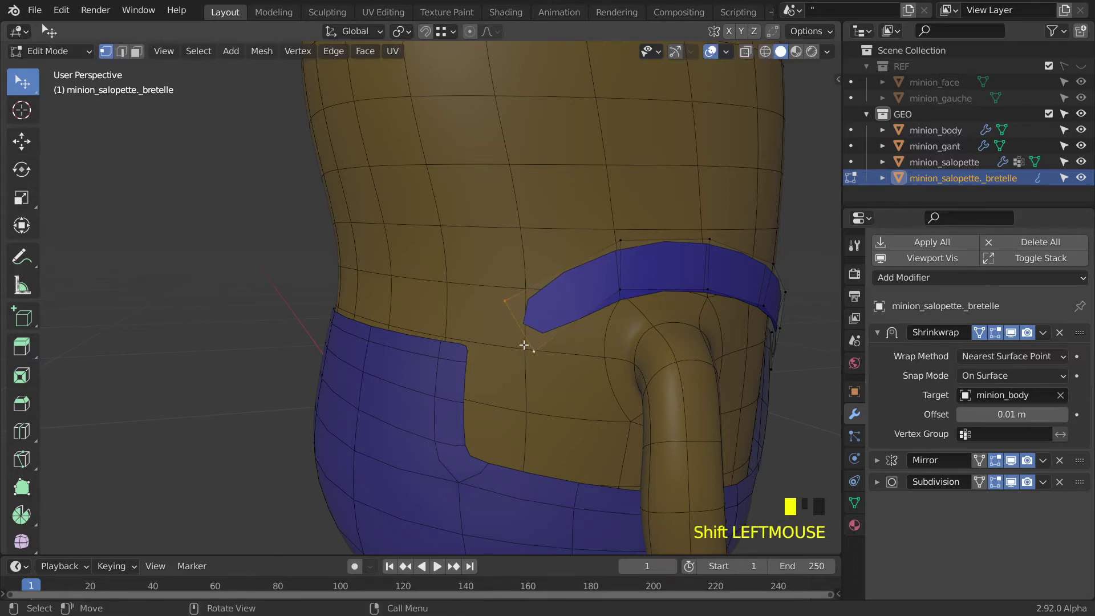
key(e)
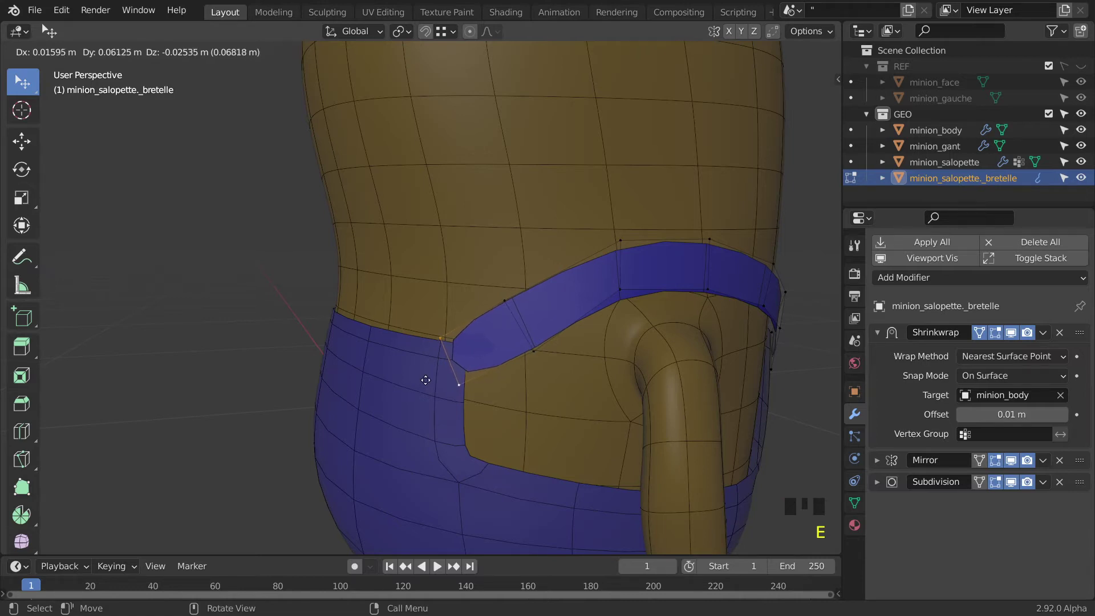
click(392, 397)
middle_drag(394, 393, 532, 369)
scroll(387, 361, down, 1)
scroll(498, 366, up, 1)
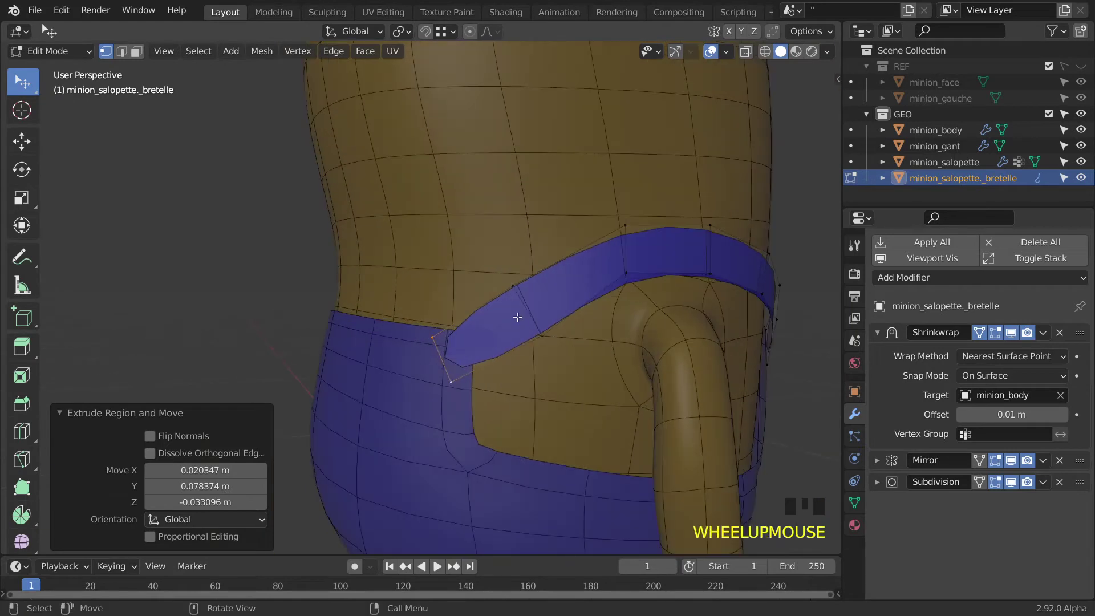
Nudge individual strap vertices behind and above the arm to even out the band's width and curve
click(545, 339)
drag(543, 338, 539, 331)
middle_drag(570, 315, 526, 295)
scroll(549, 285, down, 1)
middle_drag(466, 241, 513, 244)
drag(515, 246, 506, 251)
drag(603, 293, 598, 291)
mouse_move(649, 282)
middle_down()
mouse_move(675, 274)
mouse_move(640, 268)
middle_up()
middle_drag(558, 250, 638, 258)
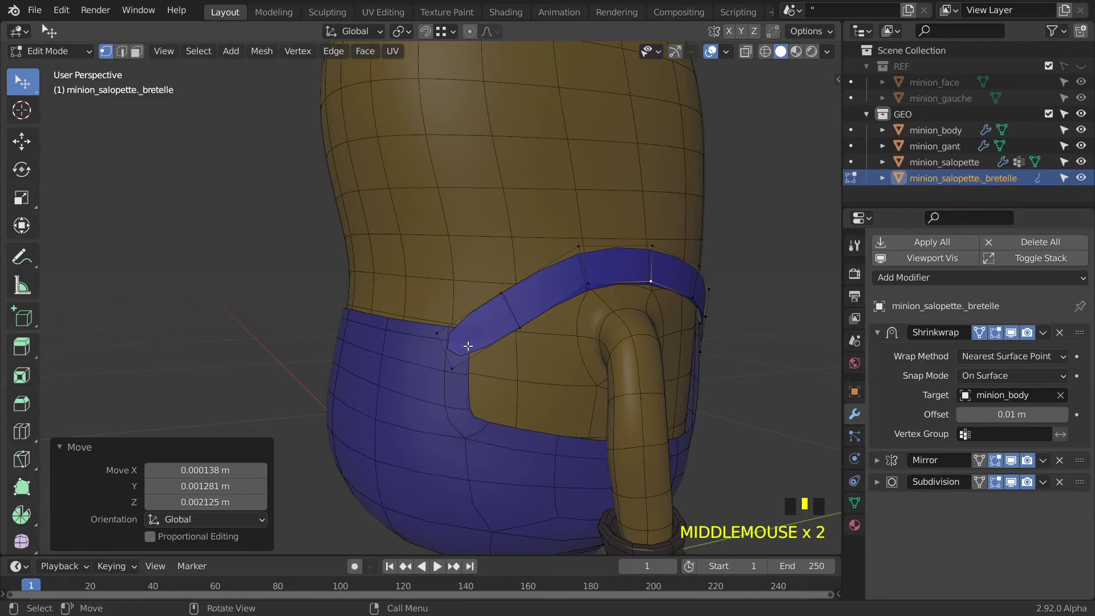
Add one loop cut close to each strap end, slid to factor -0.750 at the back and -0.790 at the front
key(ctrl+r)
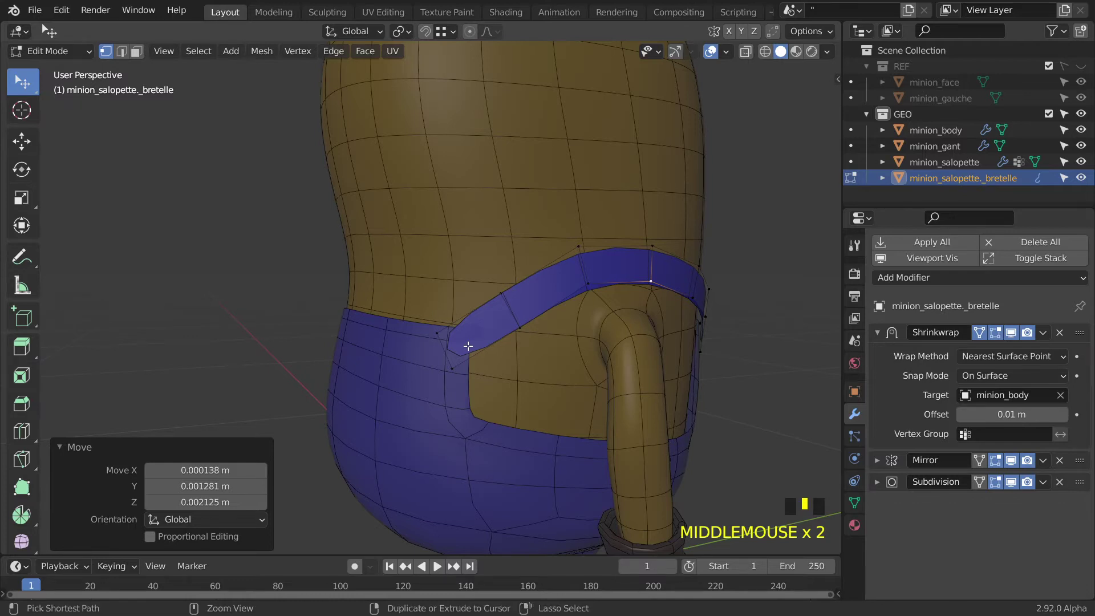
click(468, 345)
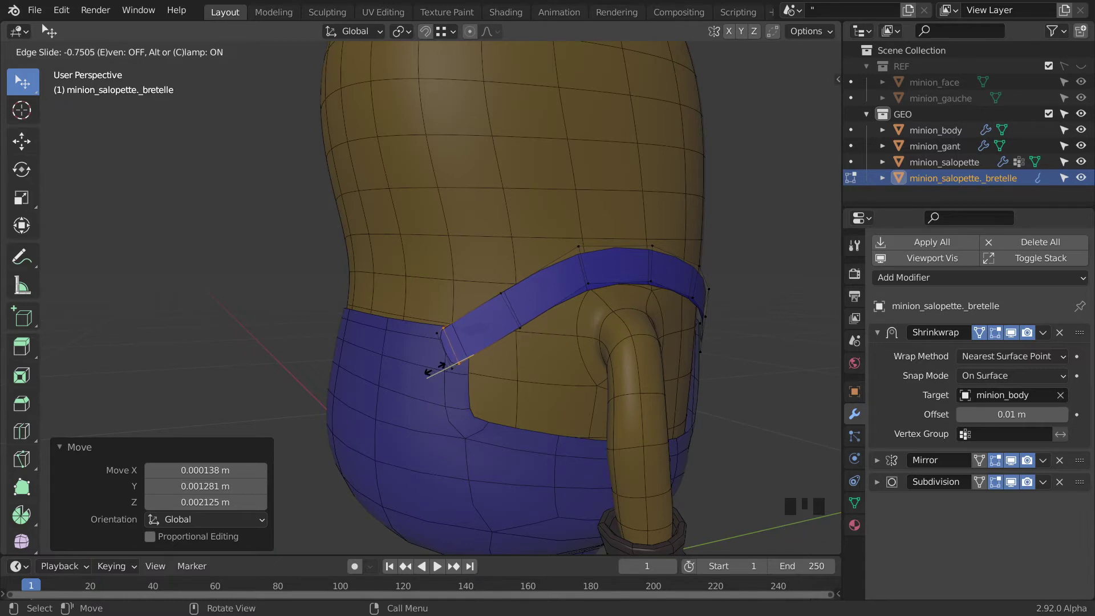
click(440, 365)
middle_drag(454, 349, 477, 288)
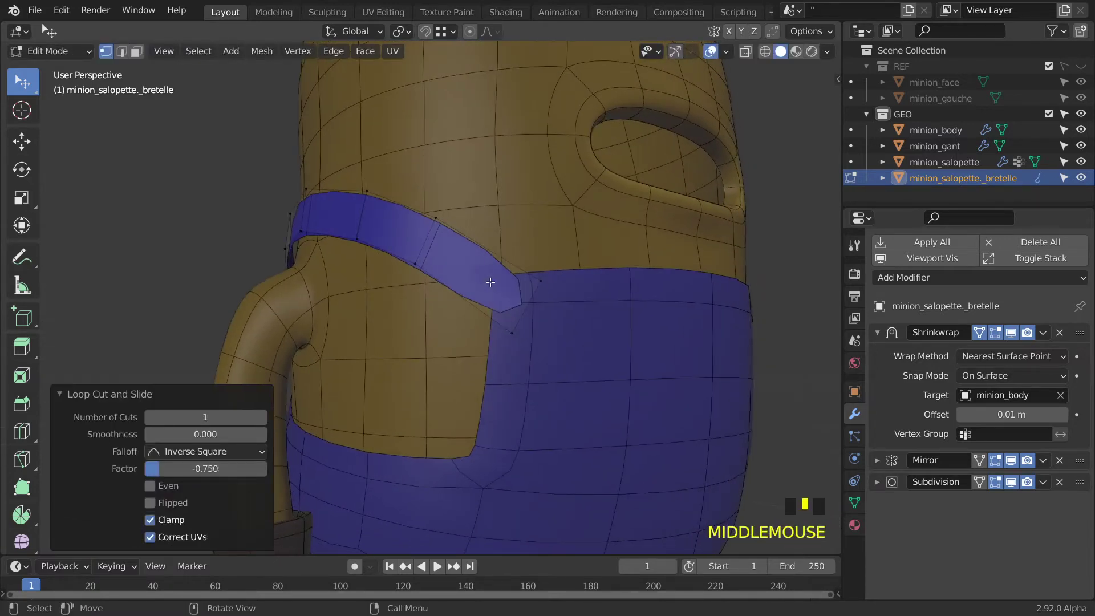
key(ctrl+r)
click(491, 283)
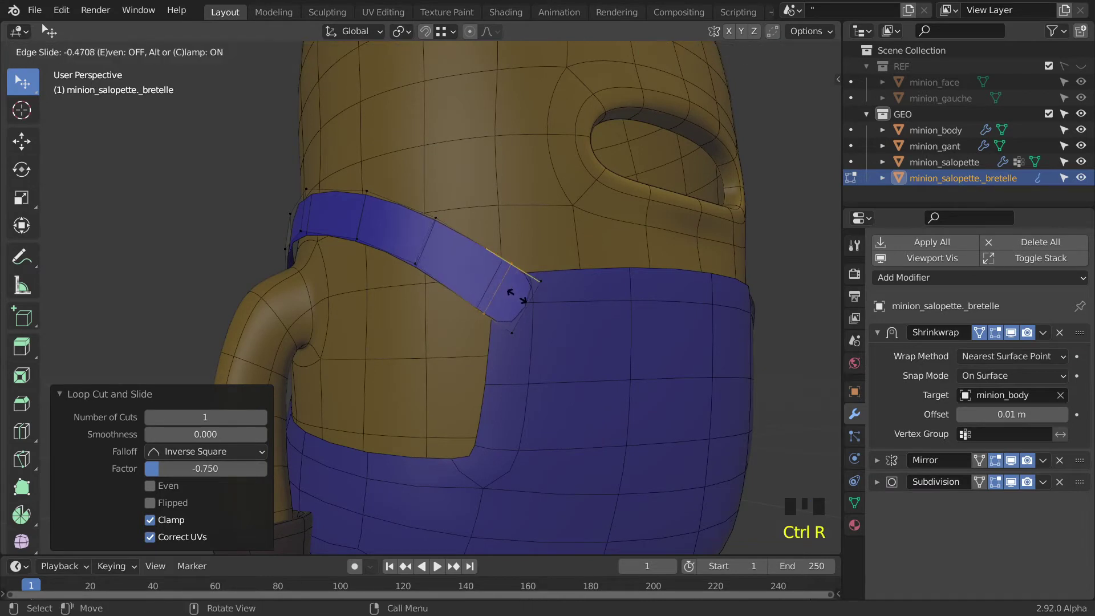
click(532, 309)
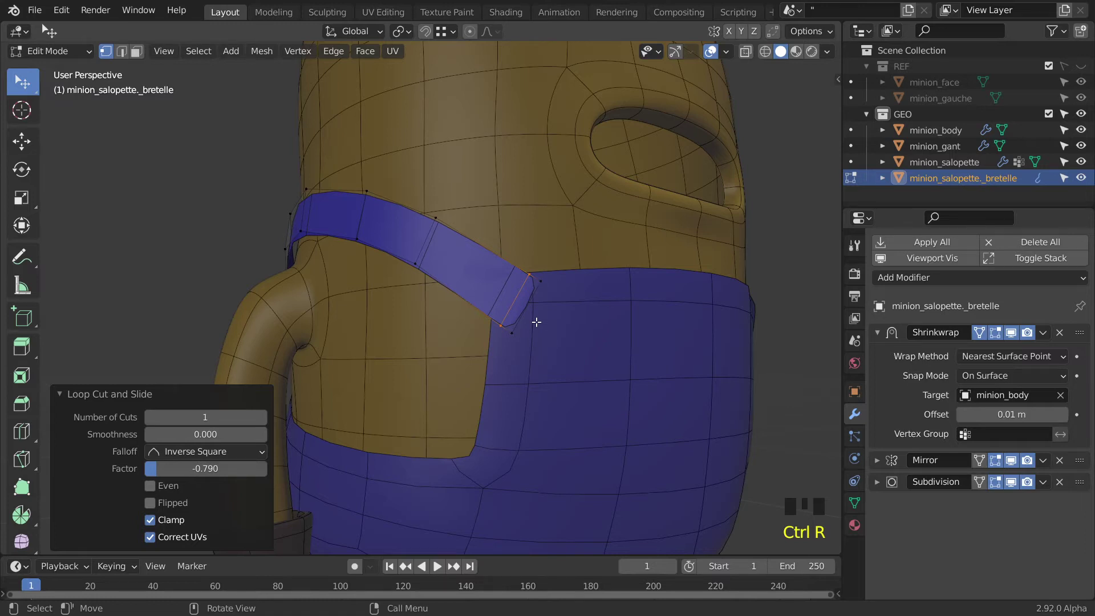
Return the strap to Object Mode and apply its Shrinkwrap modifier
scroll(430, 336, down, 3)
middle_drag(431, 329, 460, 285)
drag(519, 268, 516, 292)
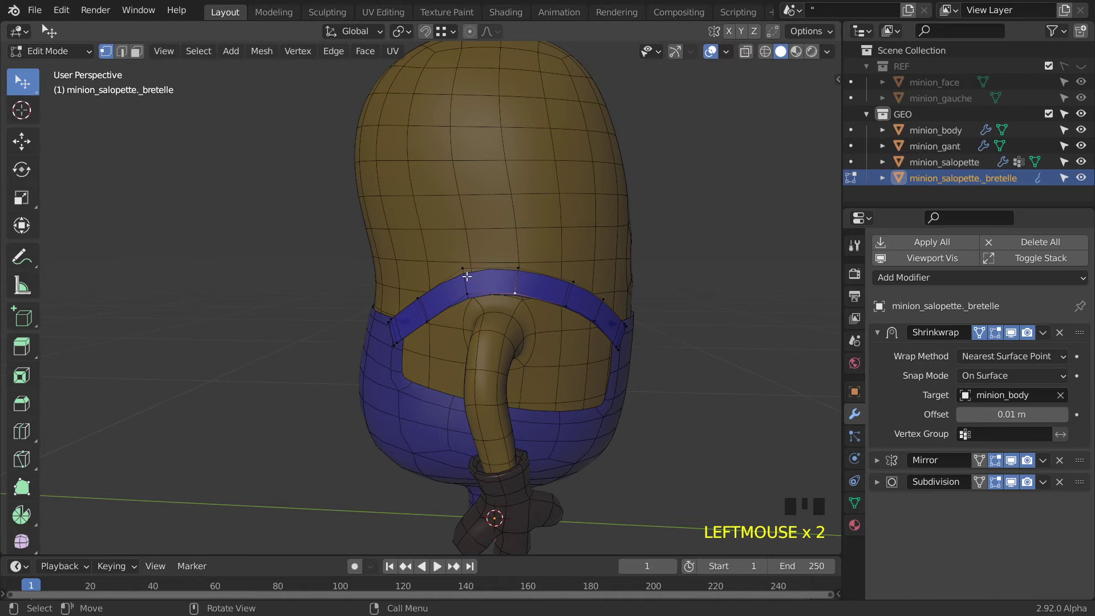
click(59, 52)
click(64, 69)
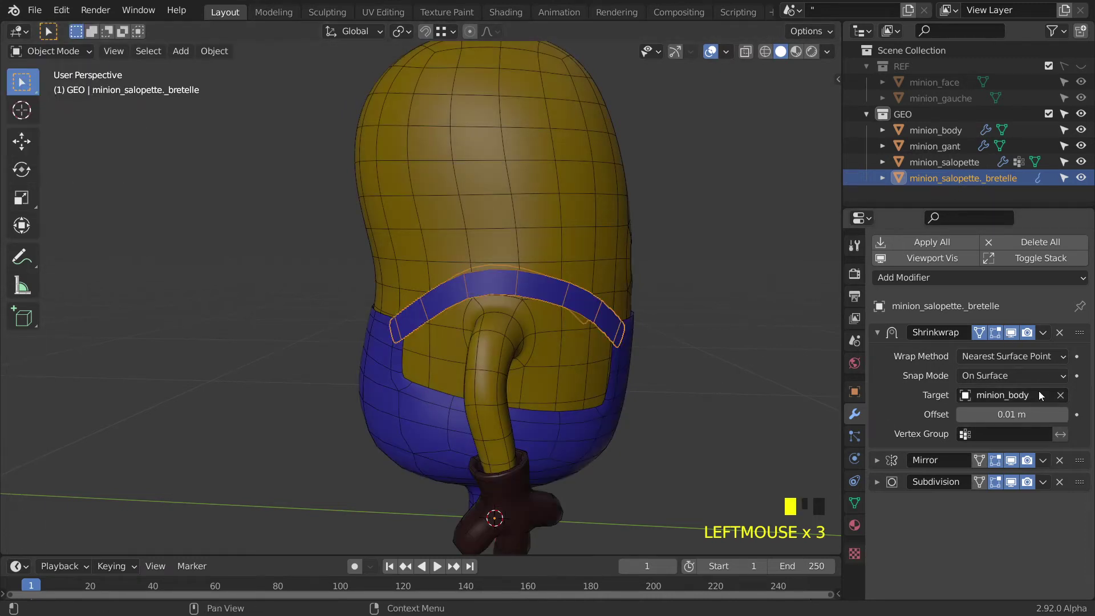
click(1043, 334)
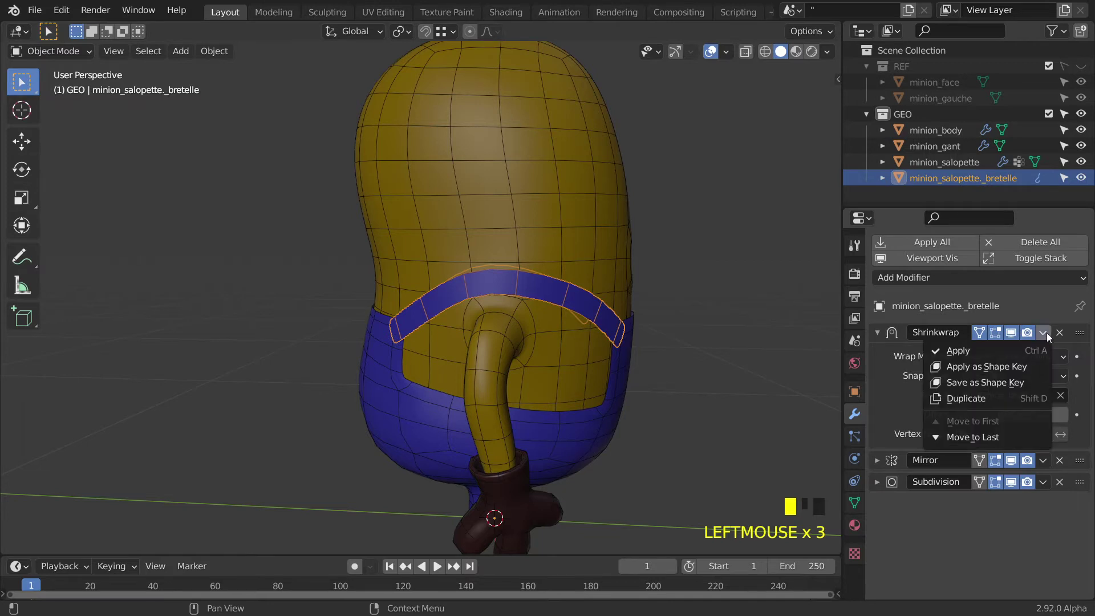
click(987, 349)
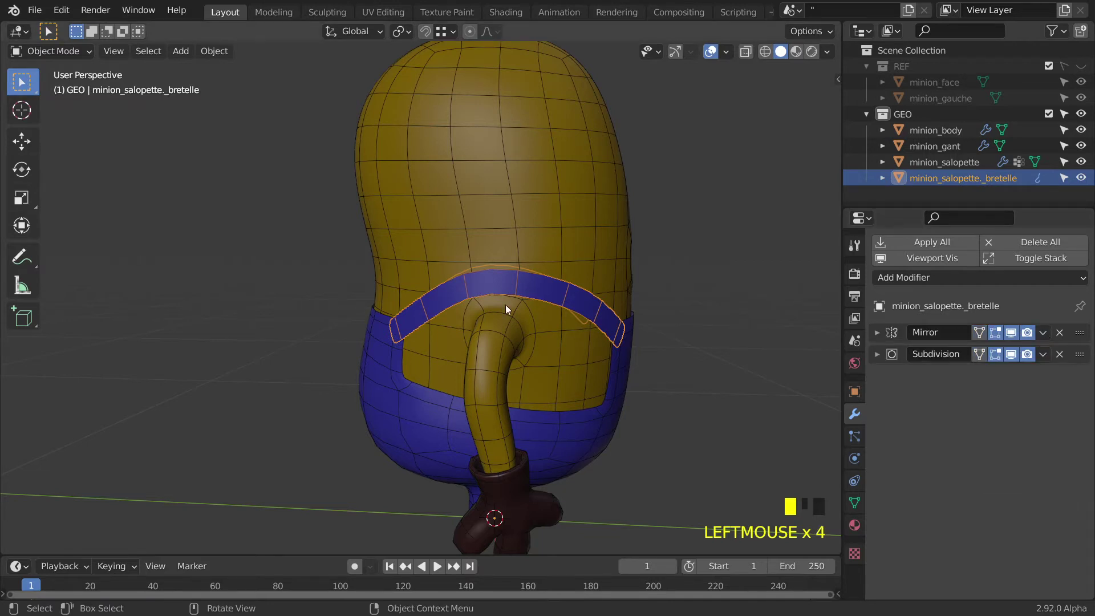
In Edit Mode, select the strap face directly above the arm and lower it about 0.011 m along Z
click(49, 53)
click(51, 86)
scroll(489, 293, up, 4)
middle_drag(488, 293, 477, 273)
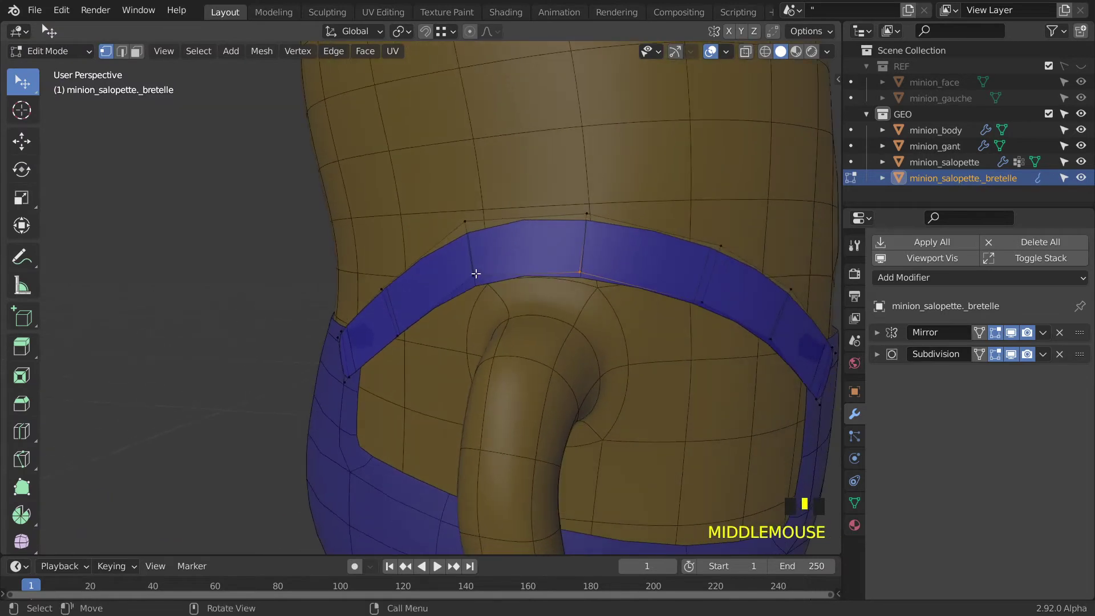
key(3)
click(515, 253)
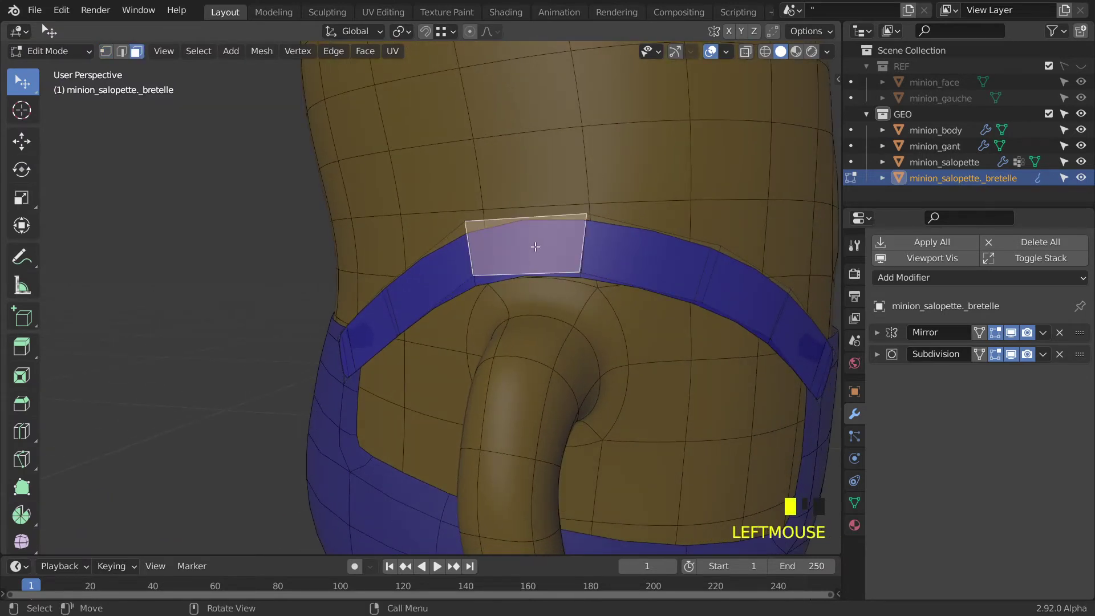
key(g)
key(z)
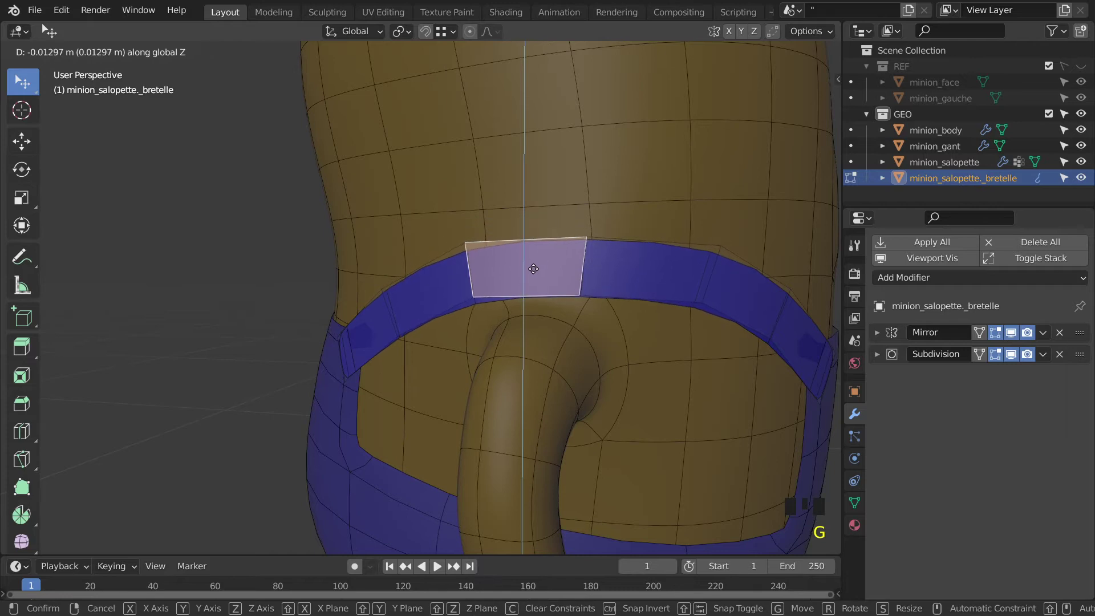
click(534, 265)
Move the selected face above the arm about 0.004 m along X, towards the body
scroll(543, 262, down, 2)
middle_drag(542, 261, 411, 325)
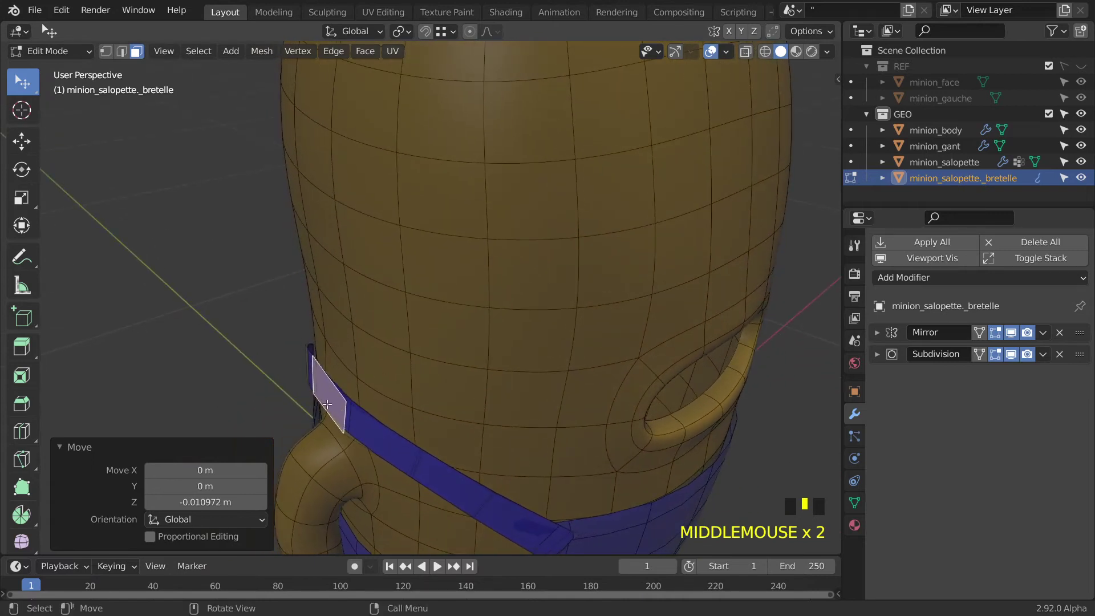
key(g)
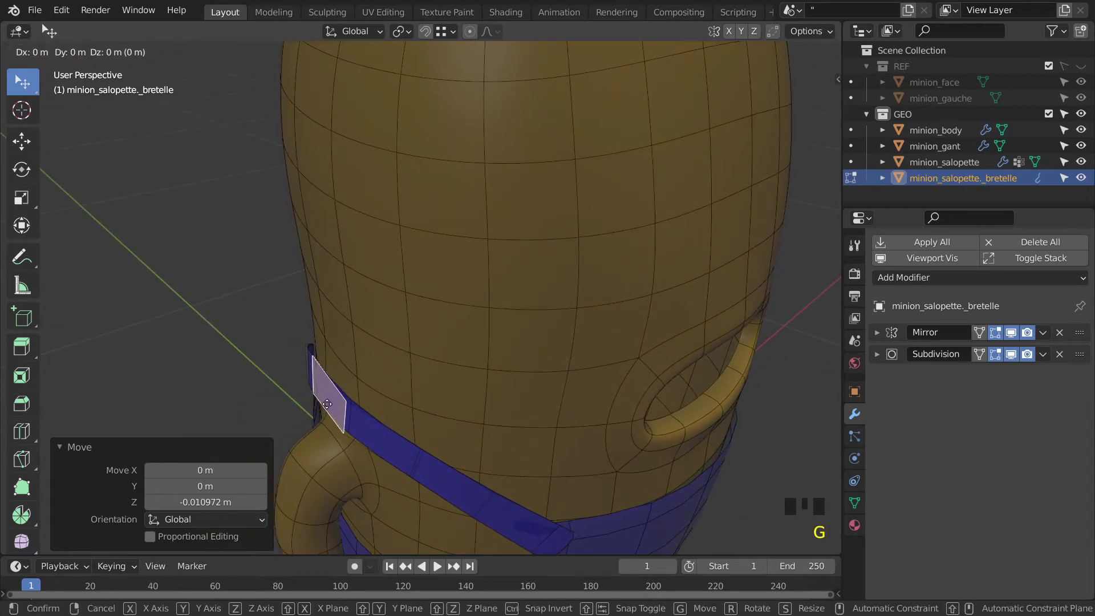
key(x)
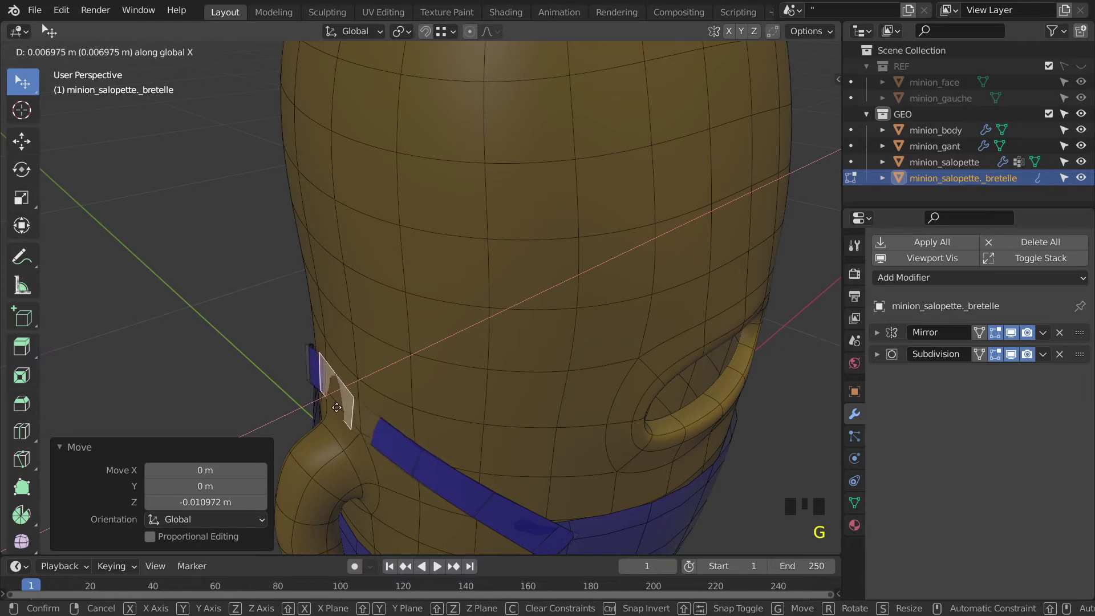
click(335, 410)
middle_drag(334, 409, 600, 398)
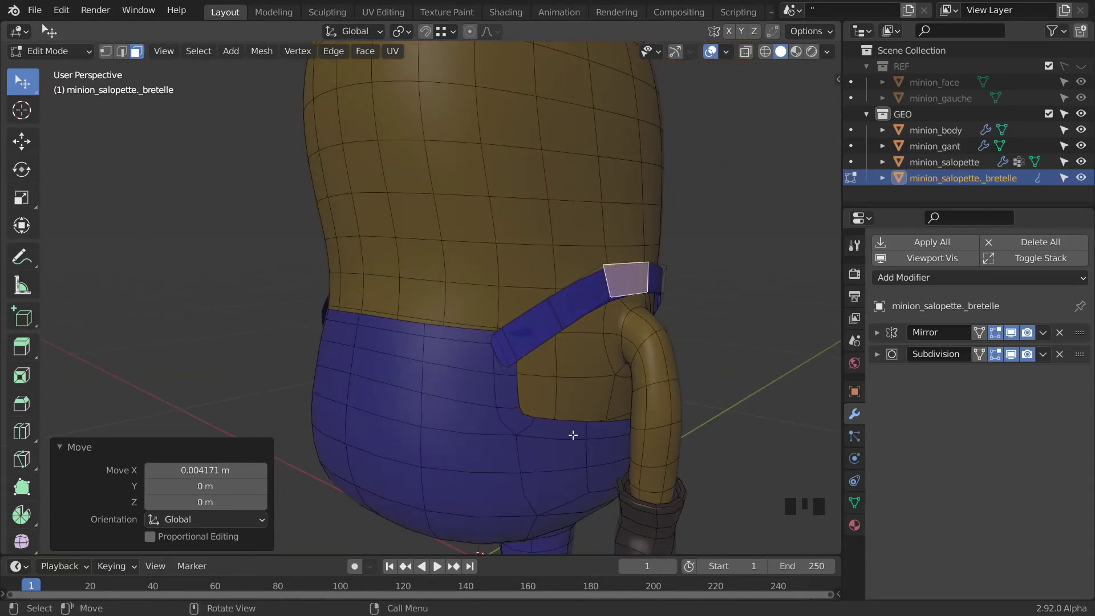
Select the strap's lower and upper edge loops and examine how the band sits against the body
scroll(573, 435, down, 3)
middle_drag(573, 435, 380, 346)
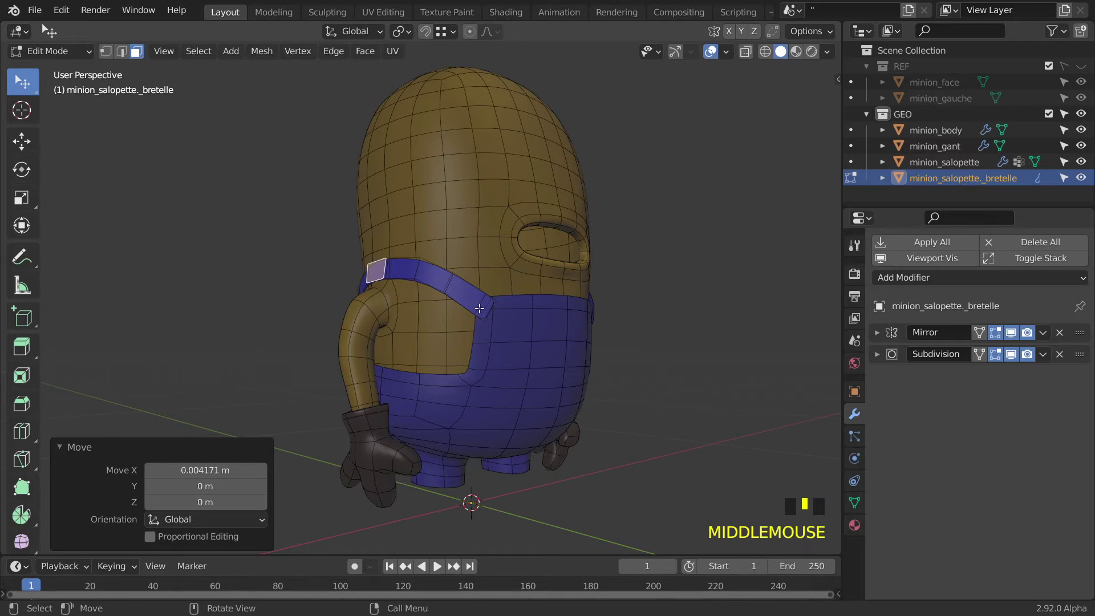
key(2)
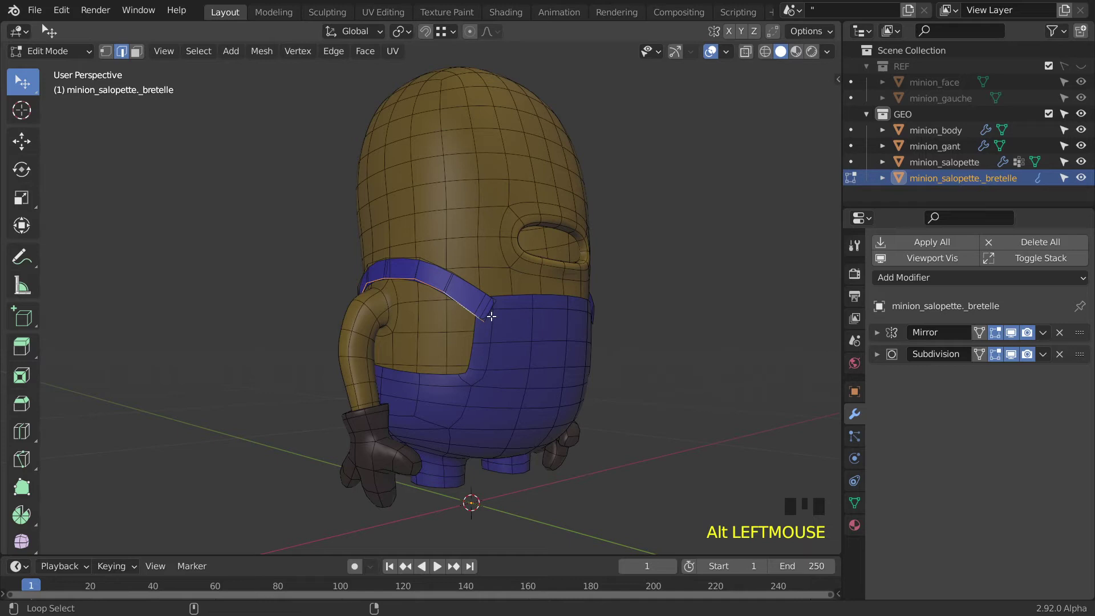
alt+shift+click(474, 287)
middle_drag(474, 287, 449, 244)
scroll(498, 349, up, 3)
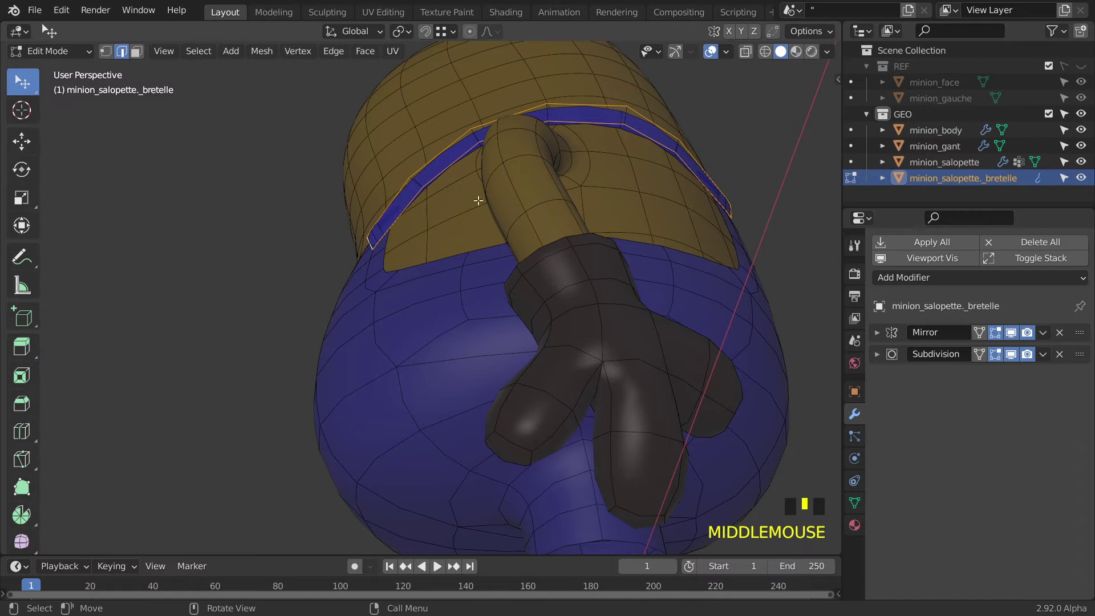
Leave Edit Mode and add a Solidify modifier to the strap
key(Tab)
middle_drag(556, 211, 433, 289)
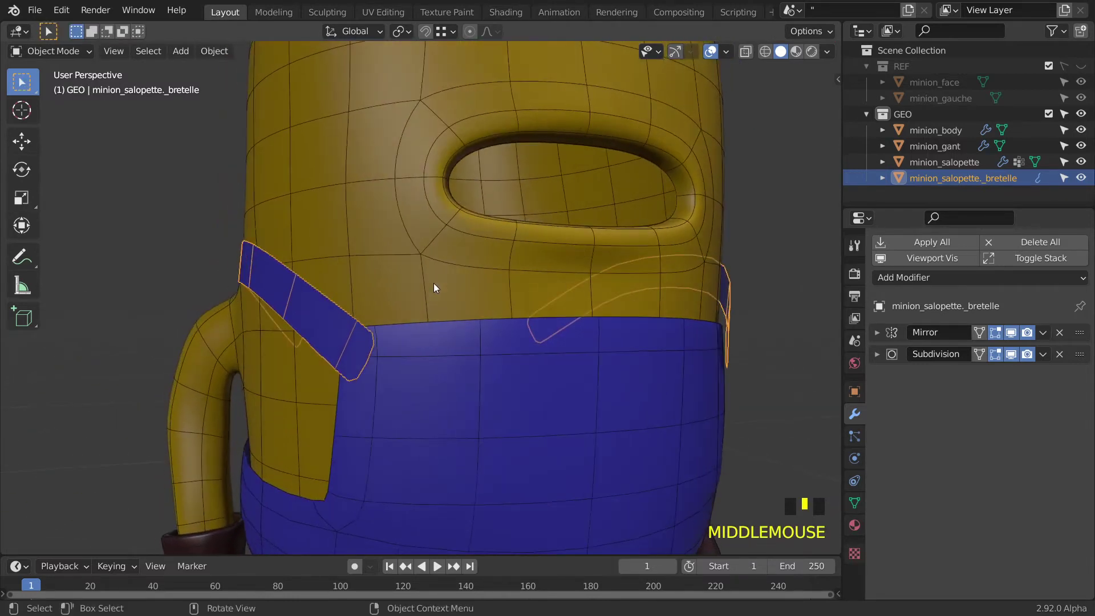
scroll(335, 334, down, 2)
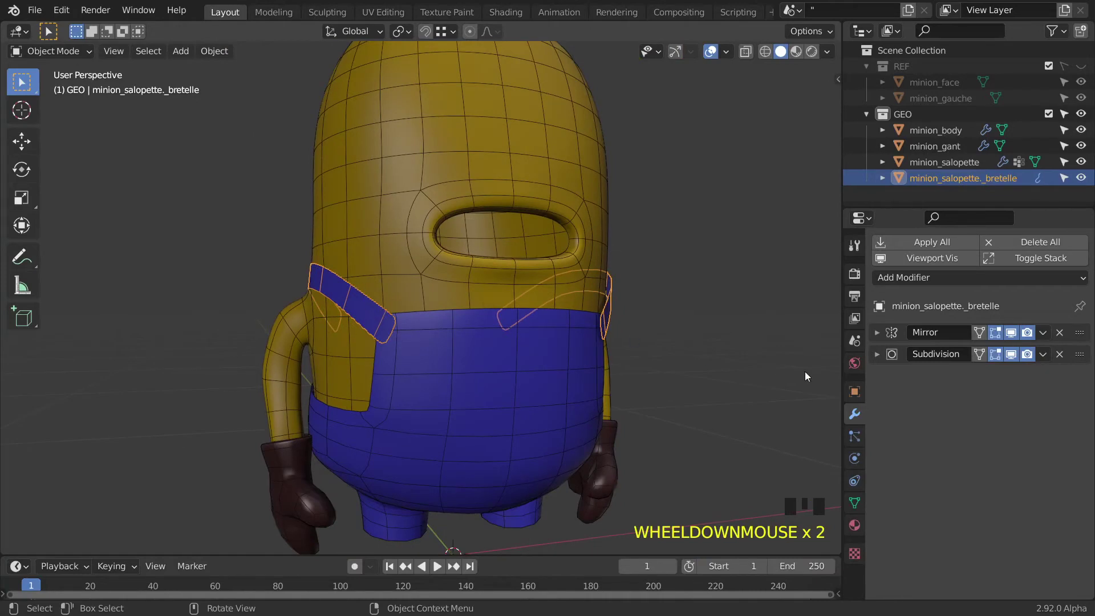
click(915, 279)
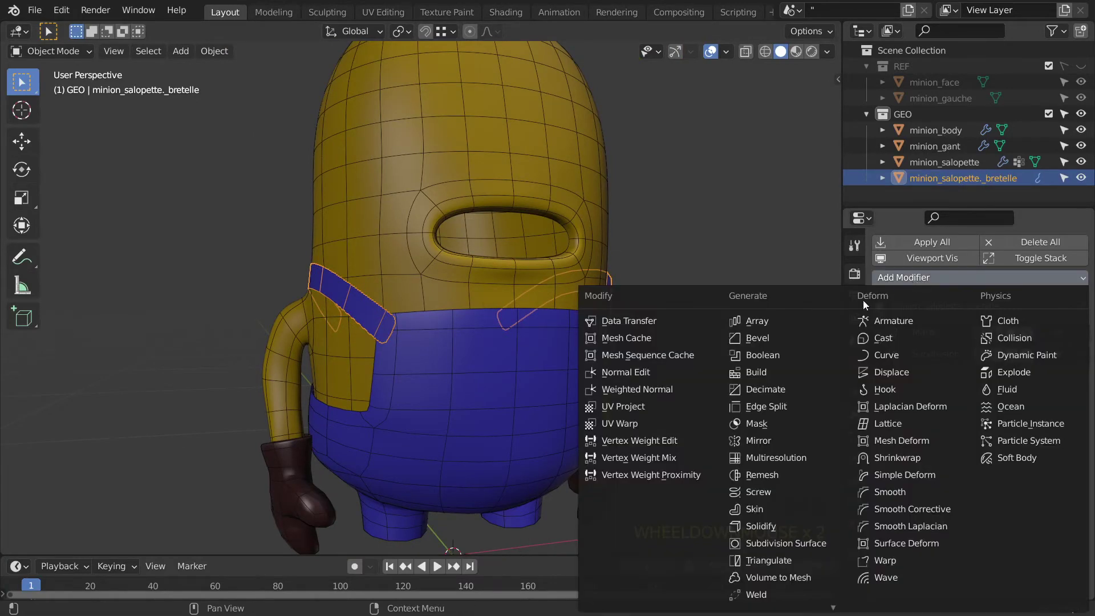
click(785, 528)
middle_drag(444, 324, 464, 356)
middle_drag(623, 354, 528, 378)
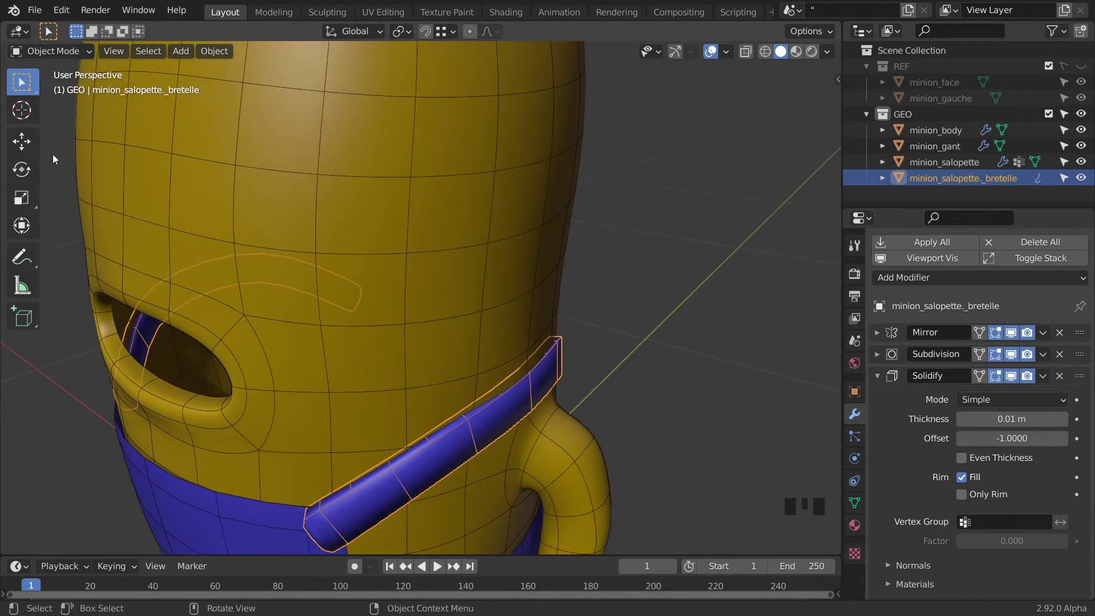
Switch the strap to Sculpt Mode and adjust its front end and shoulder section against the body with the Grab brush
click(40, 55)
click(58, 99)
mouse_move(587, 182)
middle_down()
mouse_move(457, 361)
mouse_move(452, 328)
middle_up()
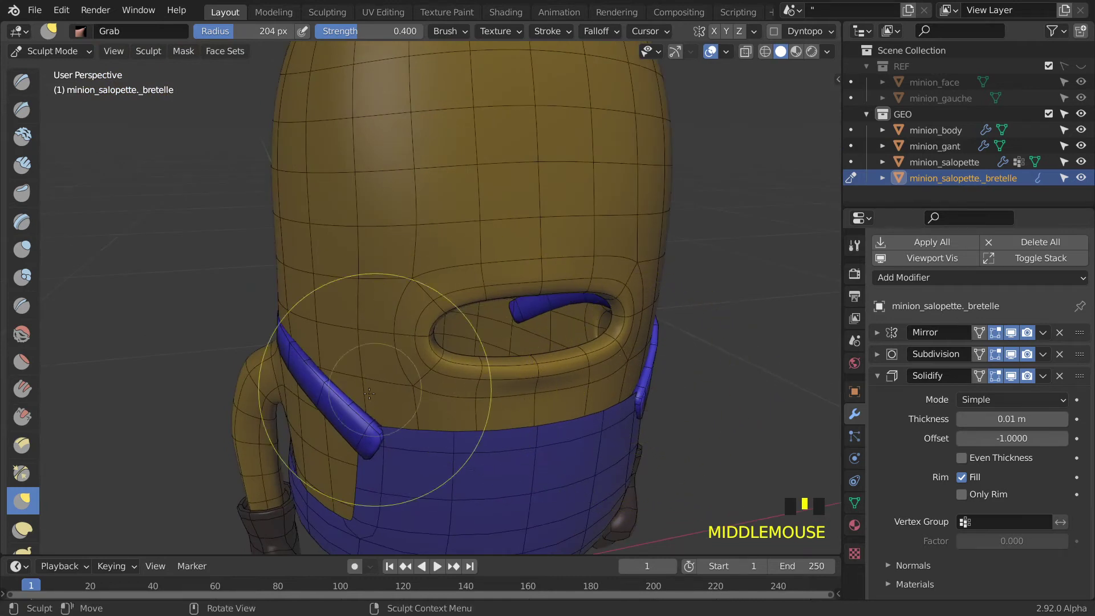
drag(341, 427, 356, 431)
middle_drag(356, 431, 244, 439)
drag(213, 355, 221, 357)
drag(208, 311, 214, 317)
mouse_move(214, 318)
middle_down()
mouse_move(318, 380)
mouse_move(232, 366)
middle_up()
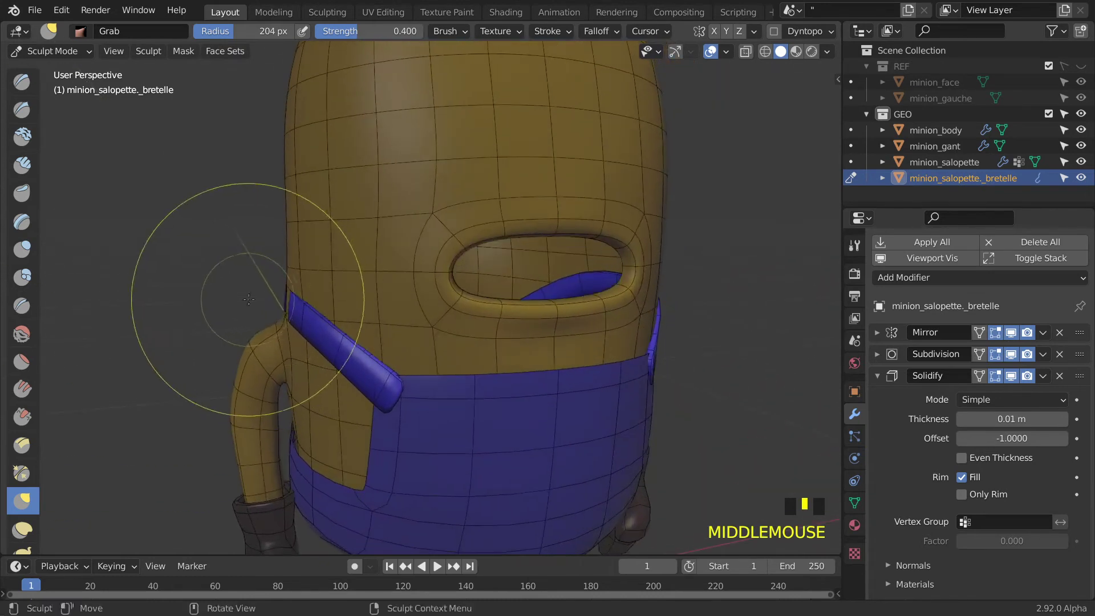
drag(288, 313, 249, 330)
Reshape the strap's rear end against the back bib with the Grab brush
mouse_move(249, 330)
middle_down()
mouse_move(580, 349)
mouse_move(628, 223)
middle_up()
scroll(576, 346, up, 2)
drag(563, 316, 615, 333)
scroll(565, 325, up, 2)
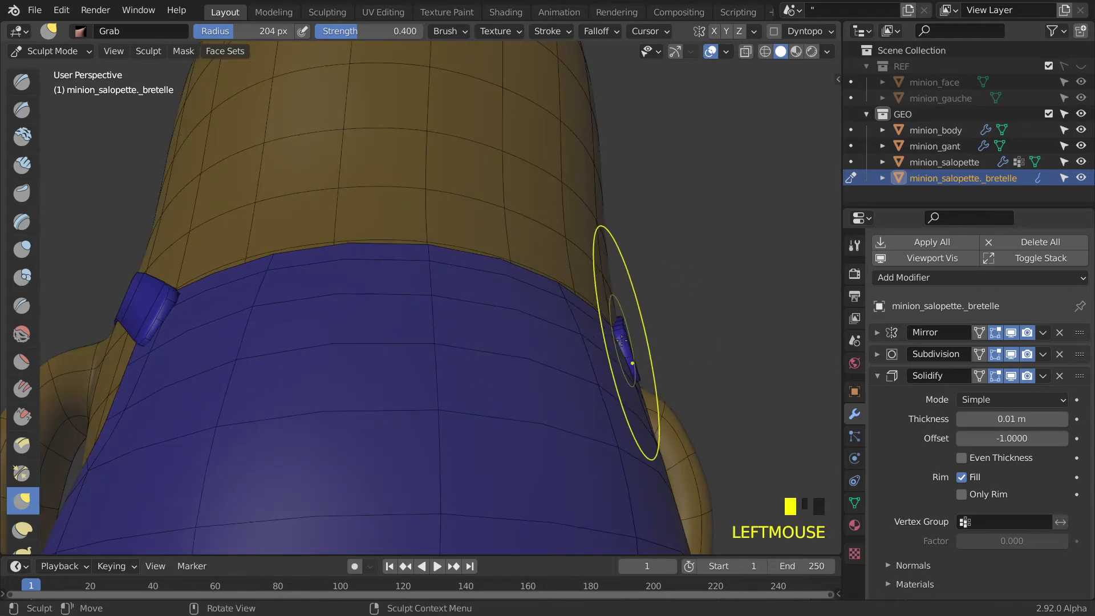
middle_drag(621, 341, 602, 316)
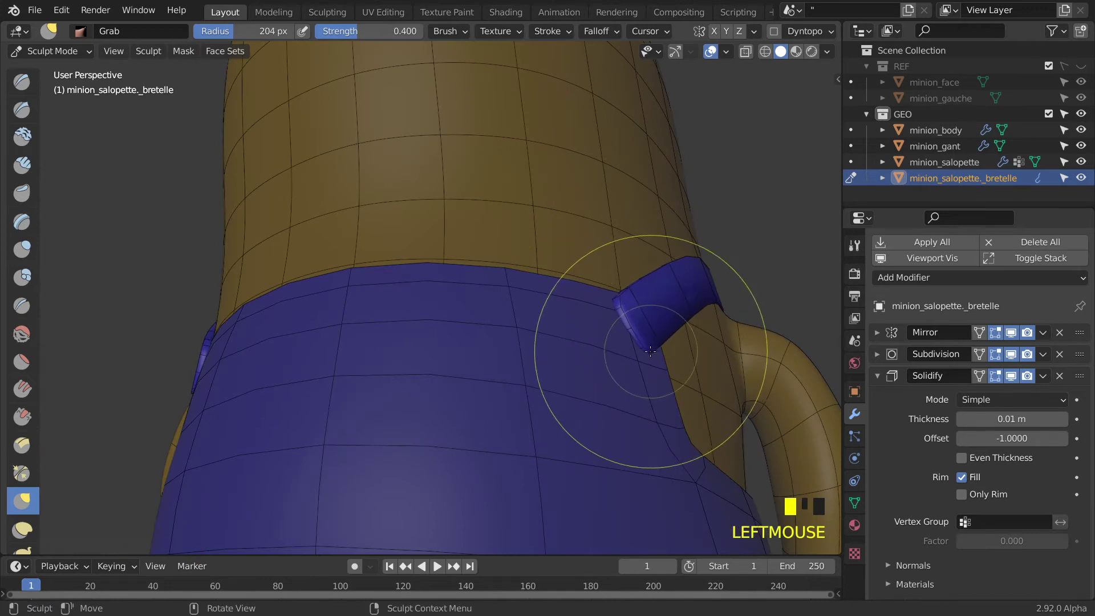
Refine the strap's fit along the side of the body with a Grab stroke and check it from the front
mouse_move(655, 337)
middle_down()
mouse_move(507, 327)
mouse_move(463, 342)
mouse_move(464, 365)
mouse_move(367, 342)
middle_up()
scroll(501, 342, down, 2)
scroll(505, 325, down, 2)
drag(308, 312, 293, 309)
mouse_move(293, 310)
middle_down()
mouse_move(199, 311)
mouse_move(257, 318)
mouse_move(245, 392)
middle_up()
scroll(256, 317, down, 2)
scroll(245, 392, up, 2)
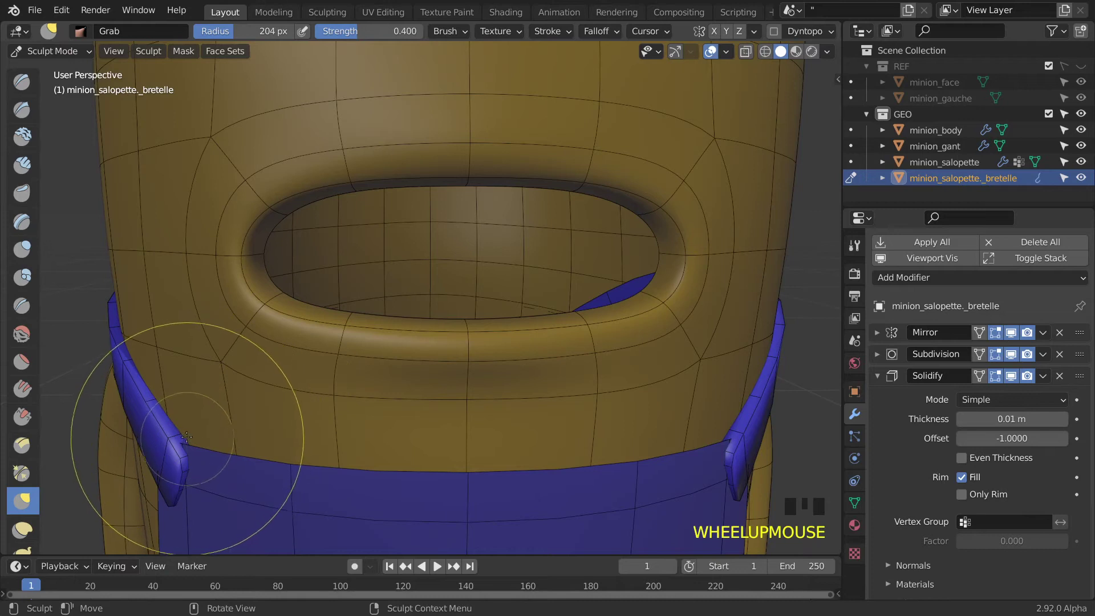
scroll(167, 479, down, 2)
middle_drag(167, 479, 330, 361)
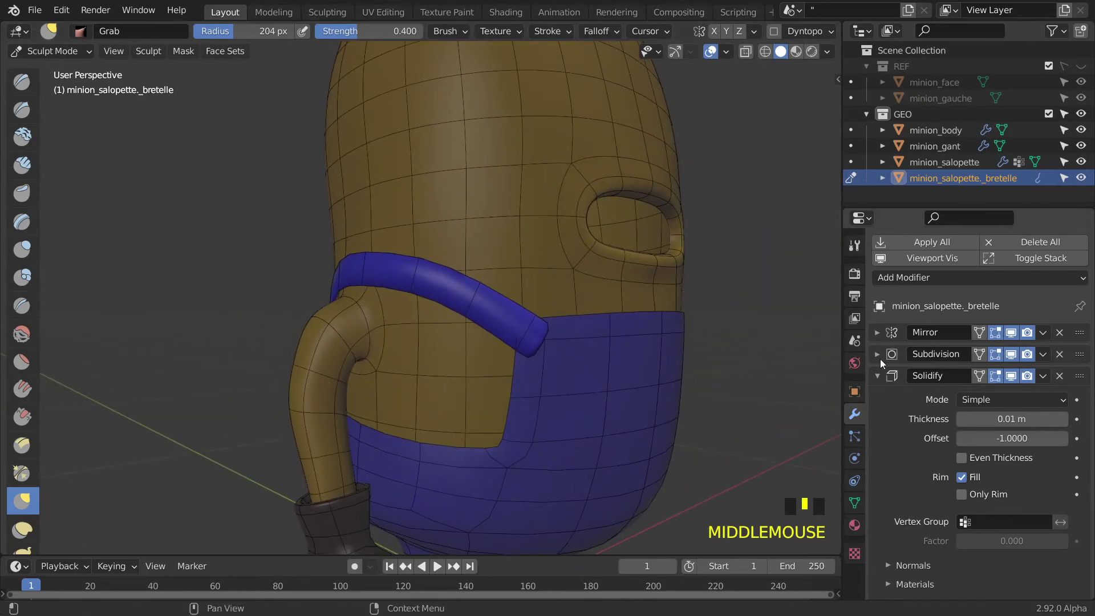
Collapse the Solidify modifier and move it to the start of the stack, ahead of Mirror and Subdivision
click(878, 377)
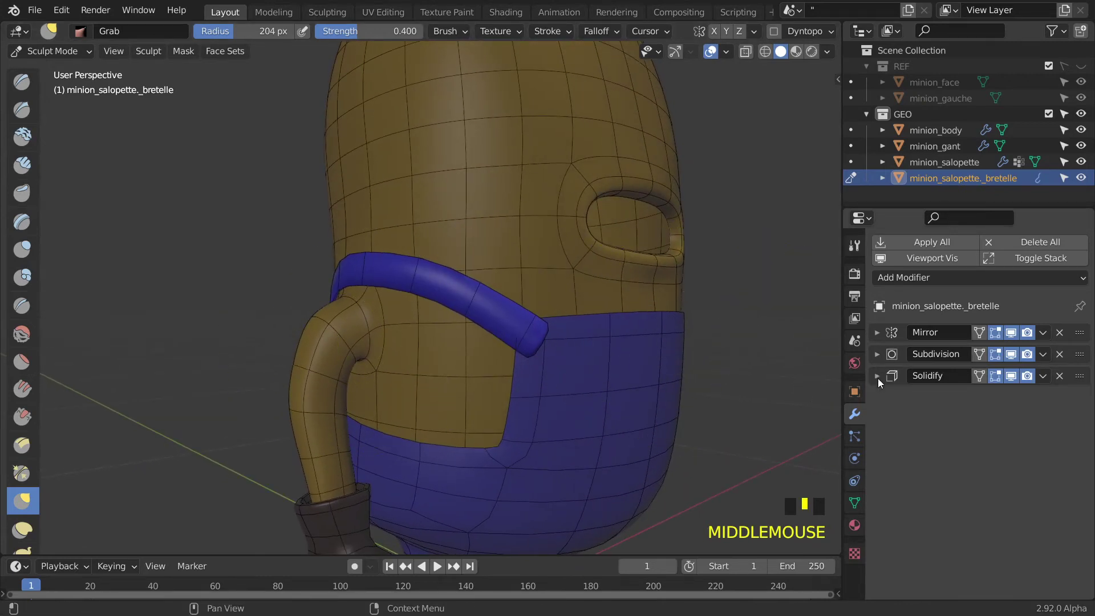
drag(1079, 378, 1071, 333)
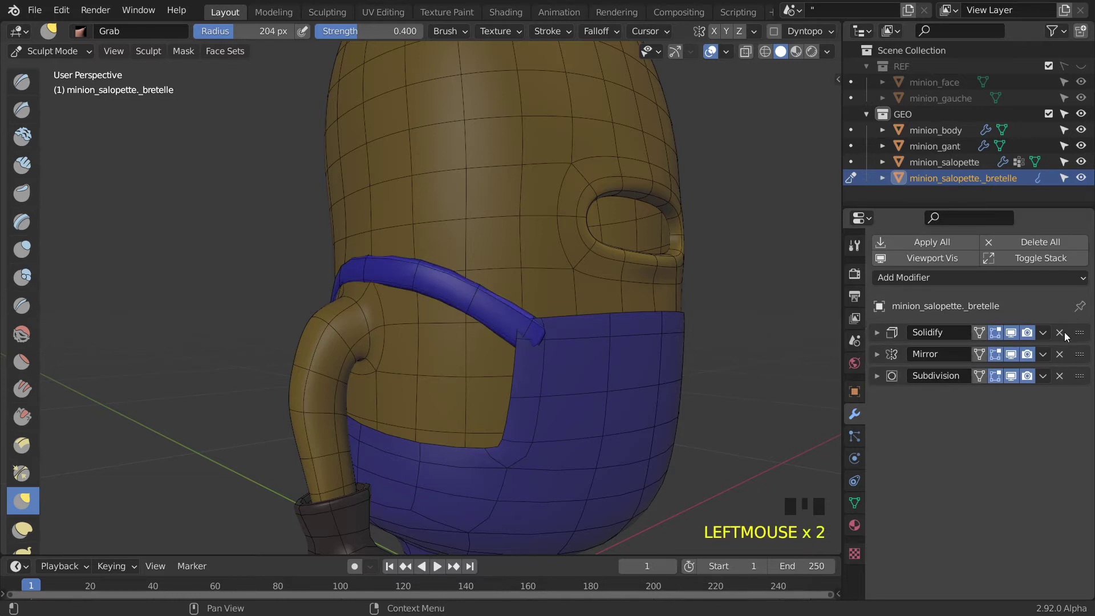
Adjust the strap's front end against the front bib with Grab strokes
middle_drag(679, 272, 556, 328)
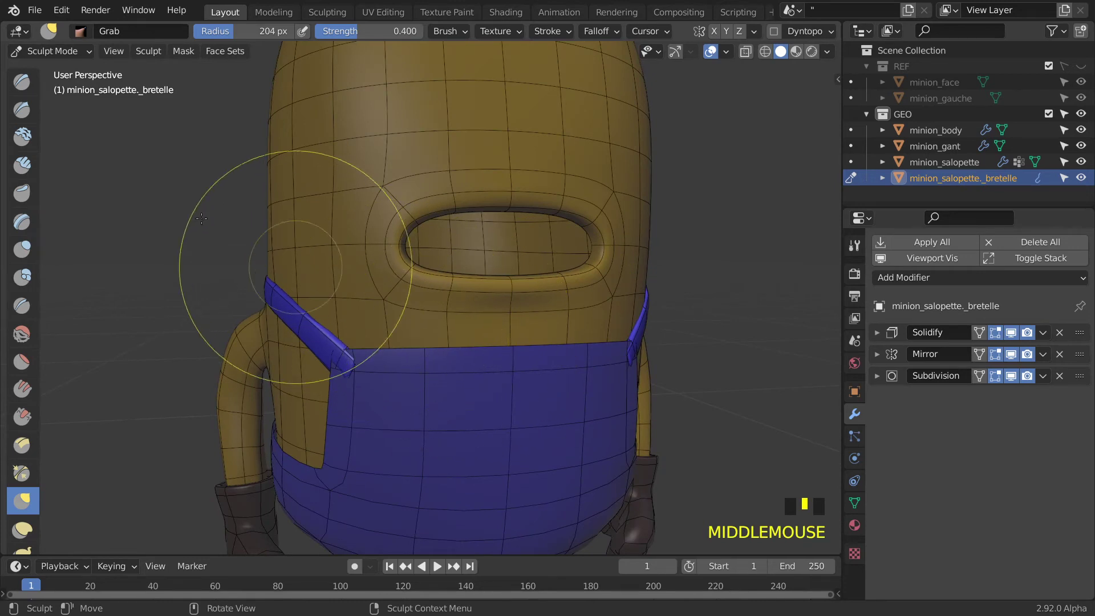
scroll(290, 425, up, 2)
middle_drag(291, 425, 385, 224)
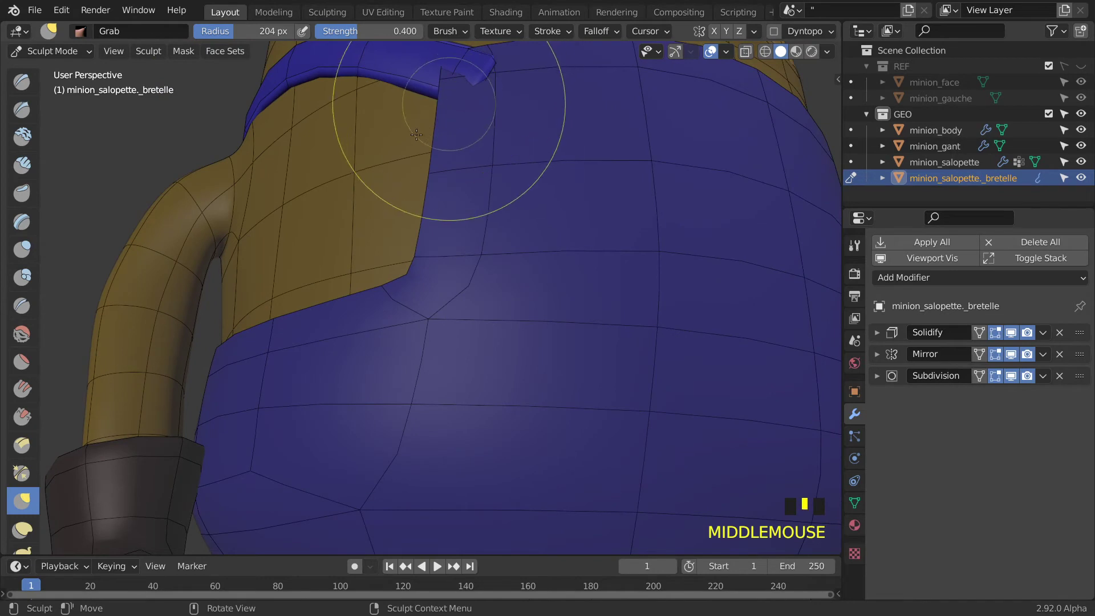
middle_drag(417, 134, 171, 439)
drag(126, 387, 116, 390)
middle_drag(116, 390, 112, 371)
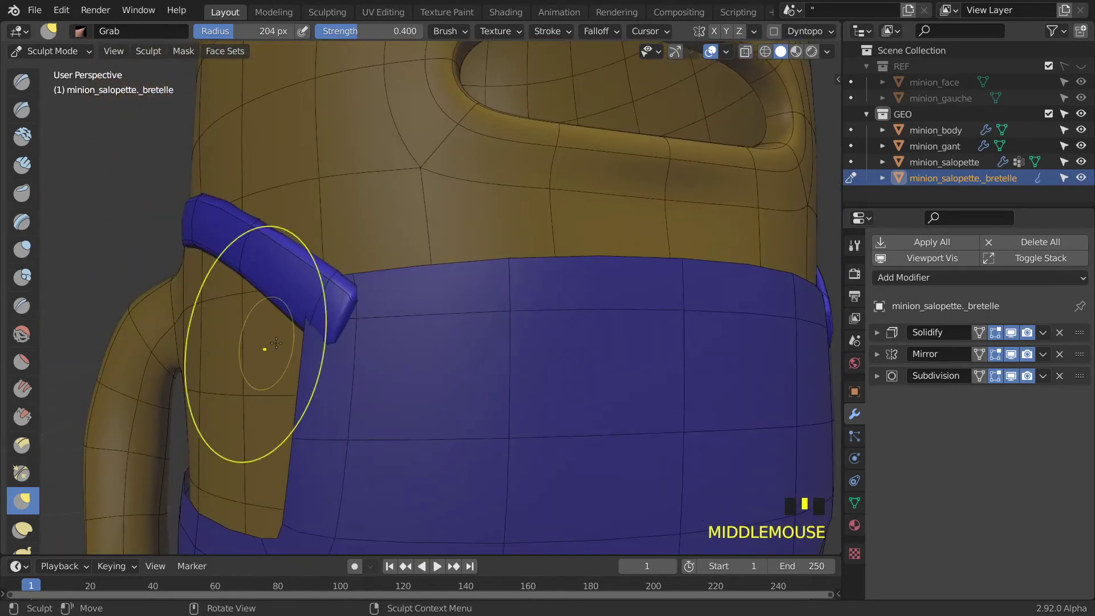
drag(324, 345, 289, 330)
middle_drag(289, 330, 228, 318)
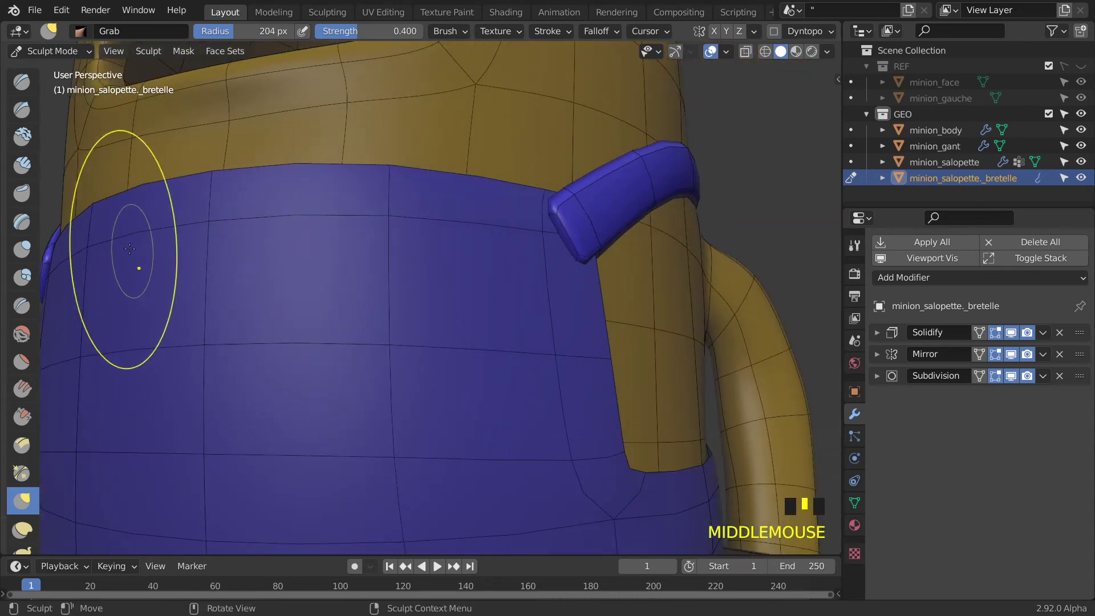
Shape the strap's rear end around the edge of the back bib with Grab strokes
middle_drag(146, 249, 142, 229)
drag(141, 228, 134, 205)
middle_drag(139, 206, 195, 215)
mouse_move(196, 216)
middle_down()
mouse_move(357, 254)
mouse_move(529, 261)
middle_up()
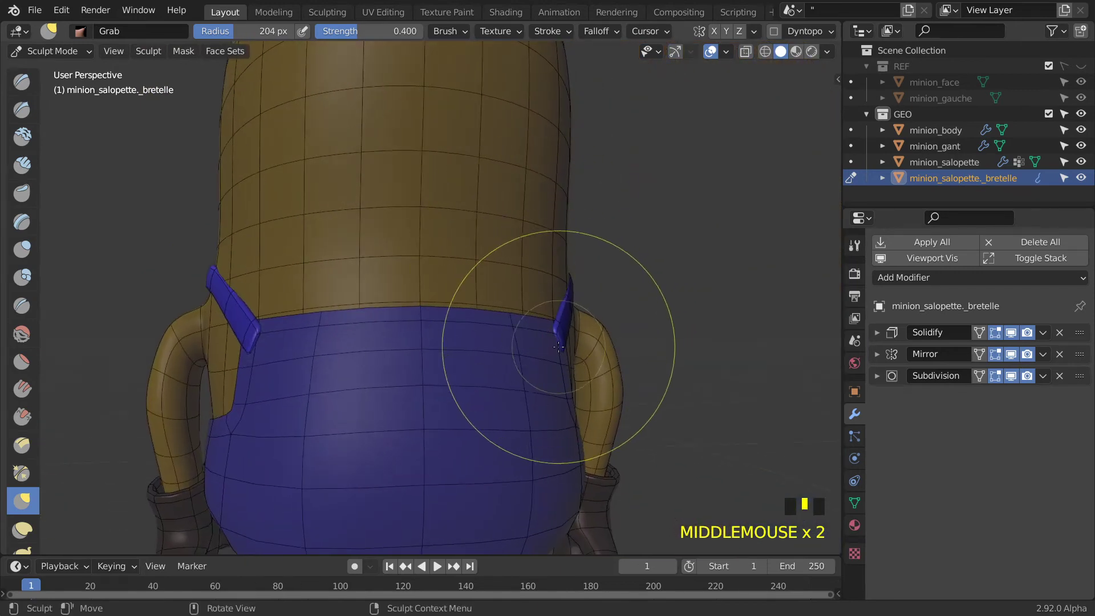
drag(562, 345, 573, 331)
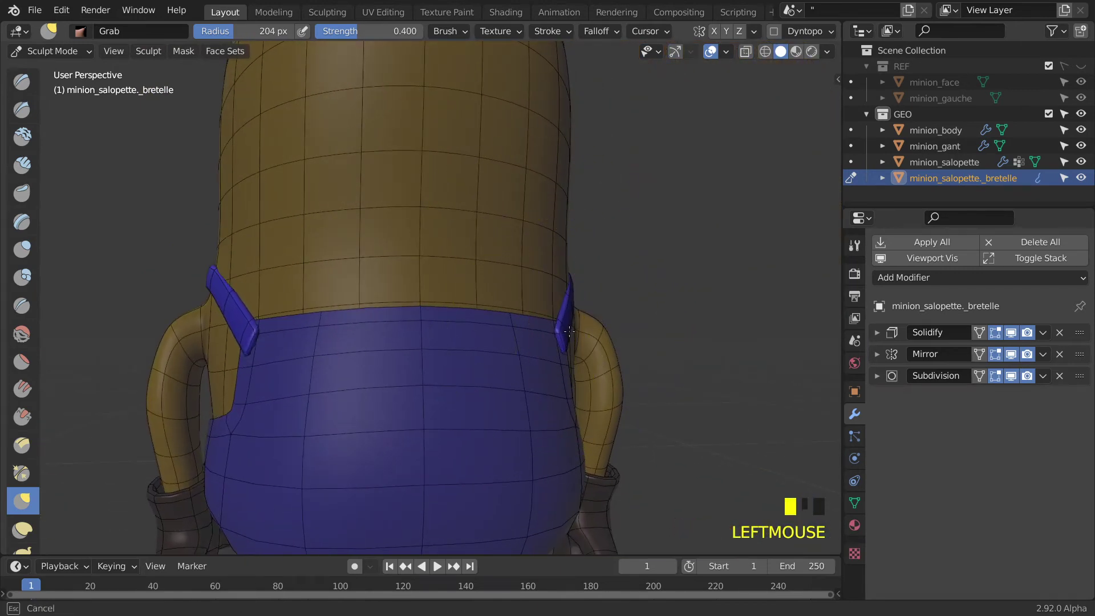
middle_drag(565, 329, 587, 303)
drag(590, 308, 615, 291)
mouse_move(614, 291)
middle_down()
mouse_move(627, 395)
mouse_move(512, 309)
mouse_move(415, 367)
middle_up()
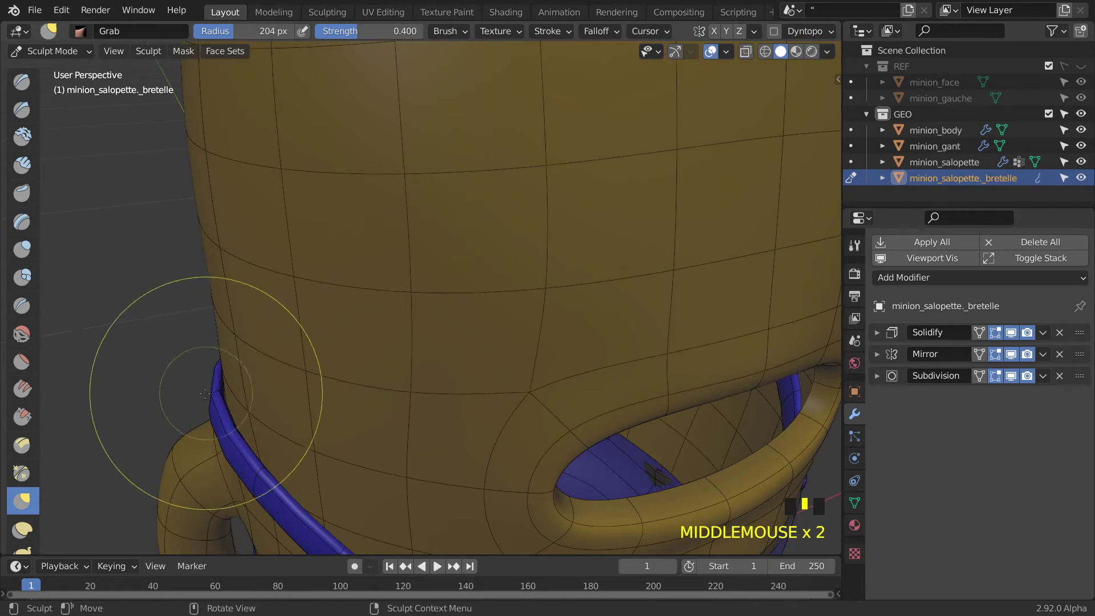
Fit the strap's shoulder section to the body and reshape the tip of its front end with the Grab brush
drag(212, 405, 242, 419)
middle_drag(242, 419, 292, 334)
scroll(279, 248, up, 3)
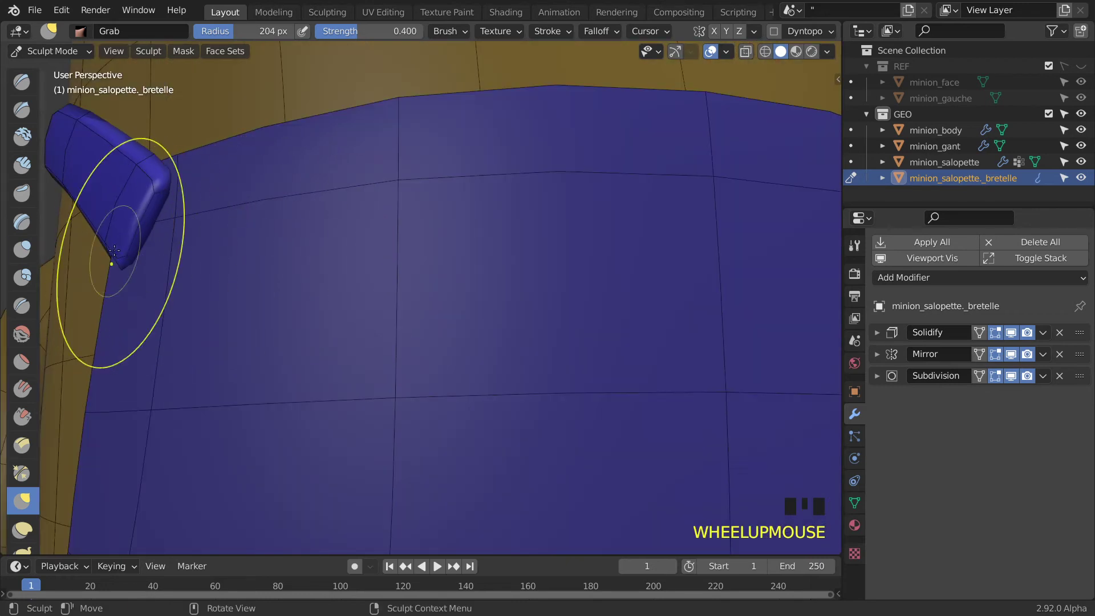
drag(110, 251, 195, 237)
scroll(196, 237, down, 3)
middle_drag(196, 237, 554, 359)
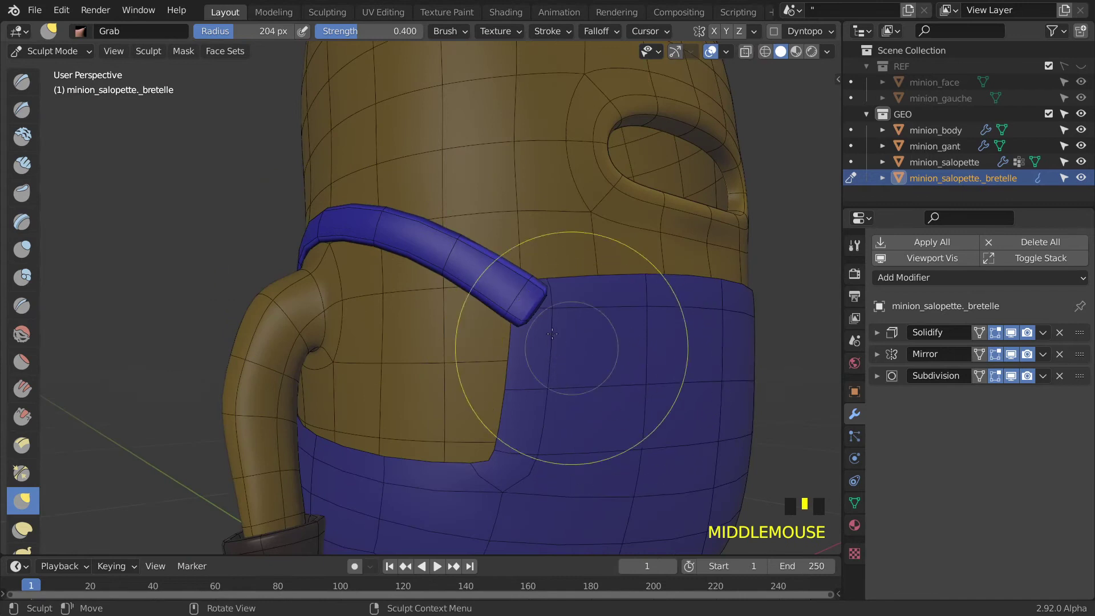
Pull the strap's front end further over the front bib and its rear end further onto the back bib with the Grab brush
drag(542, 309, 540, 312)
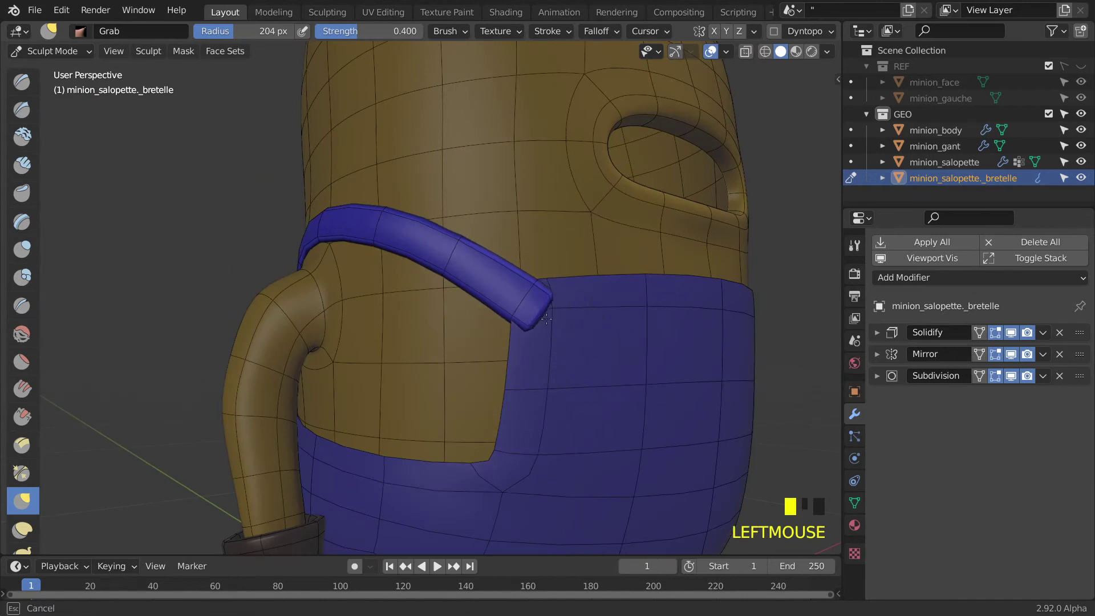
scroll(530, 331, up, 2)
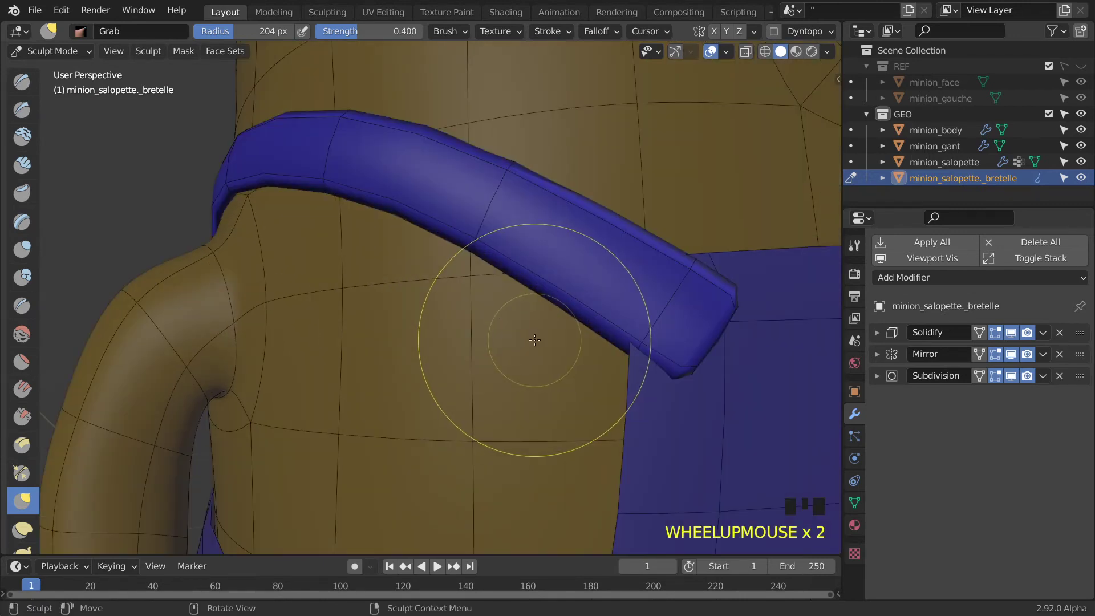
scroll(502, 343, down, 1)
middle_drag(501, 336, 607, 373)
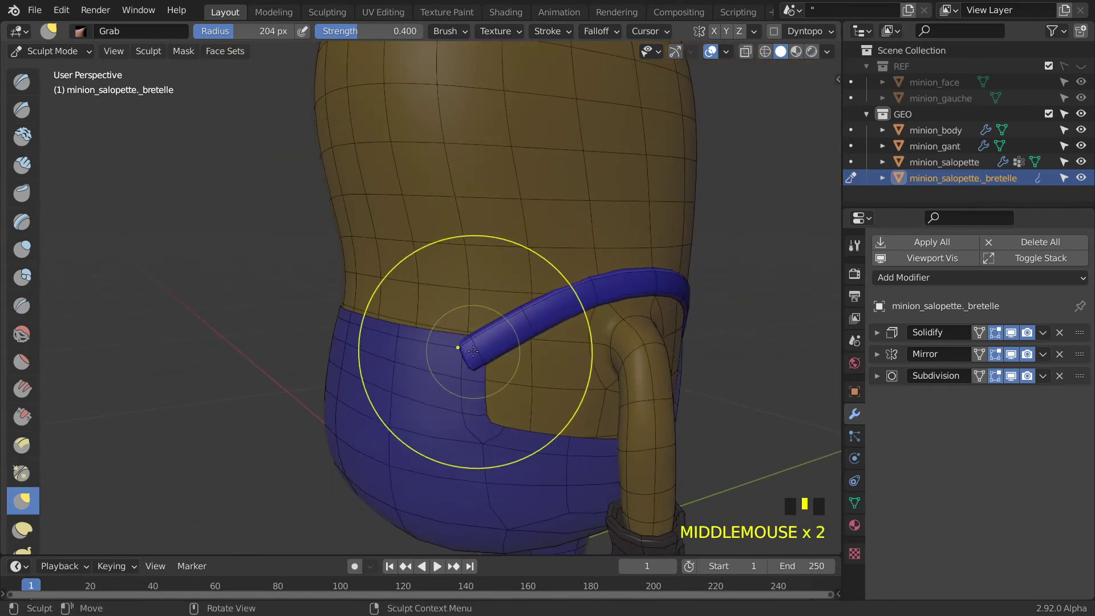
drag(473, 350, 458, 357)
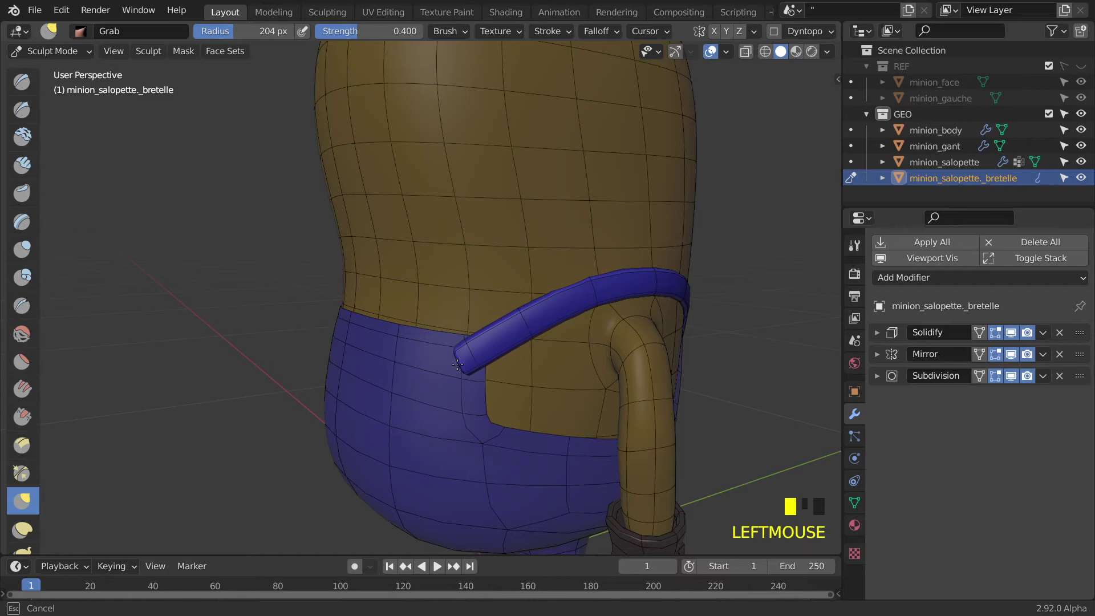
Examine the strap's fit around the arm from the back, front and side, including its base mesh in Edit Mode
scroll(490, 366, up, 2)
middle_drag(495, 365, 441, 349)
scroll(441, 349, down, 1)
middle_drag(522, 343, 420, 336)
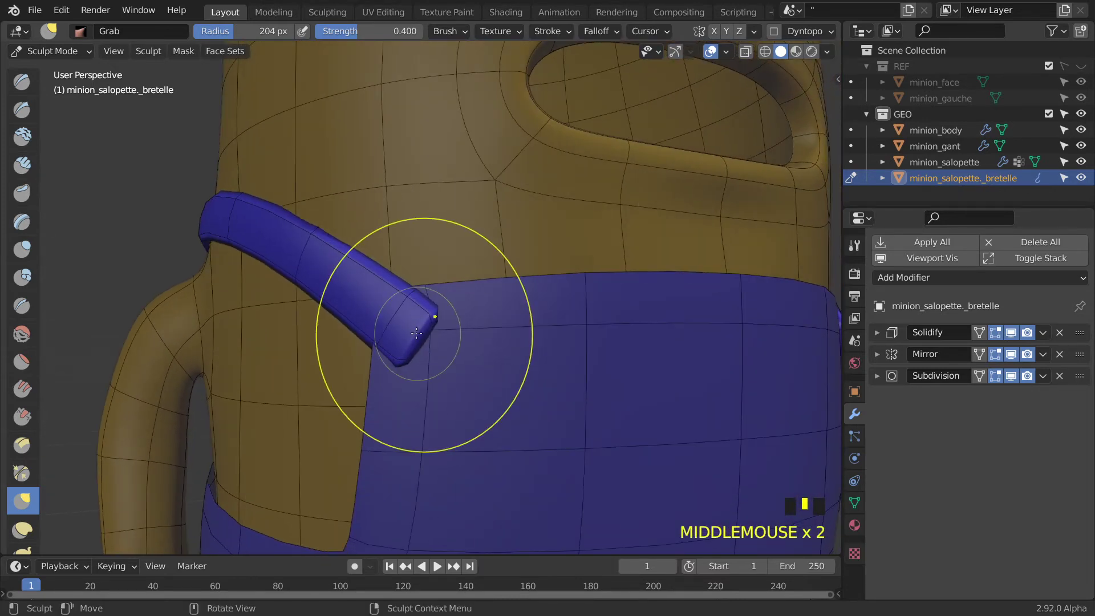
scroll(416, 334, down, 1)
middle_drag(428, 320, 511, 264)
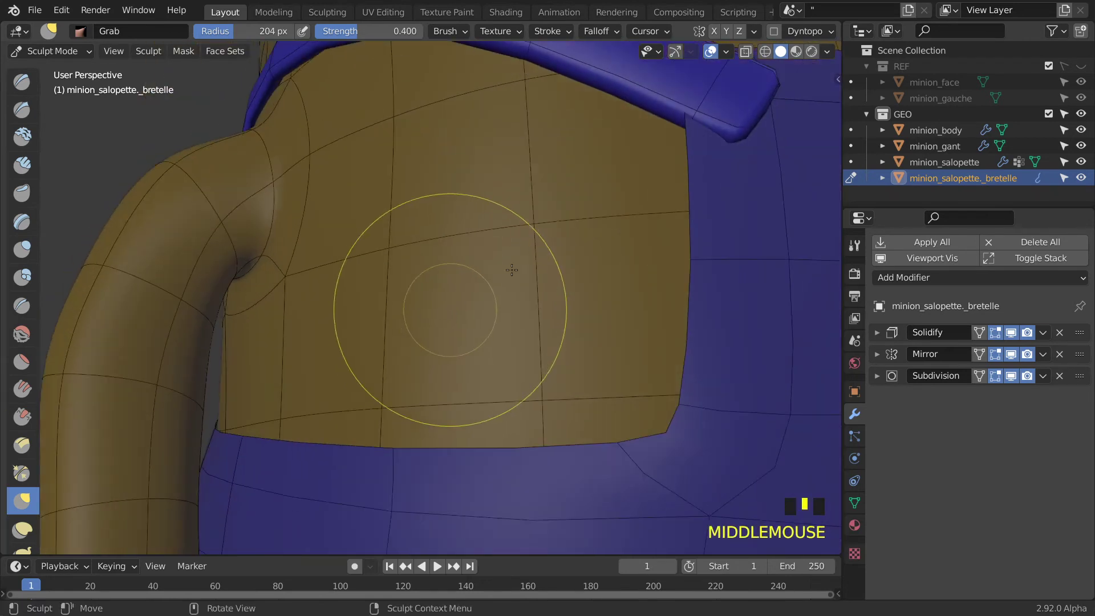
scroll(635, 203, down, 2)
mouse_move(619, 215)
middle_down()
mouse_move(671, 207)
mouse_move(712, 245)
middle_up()
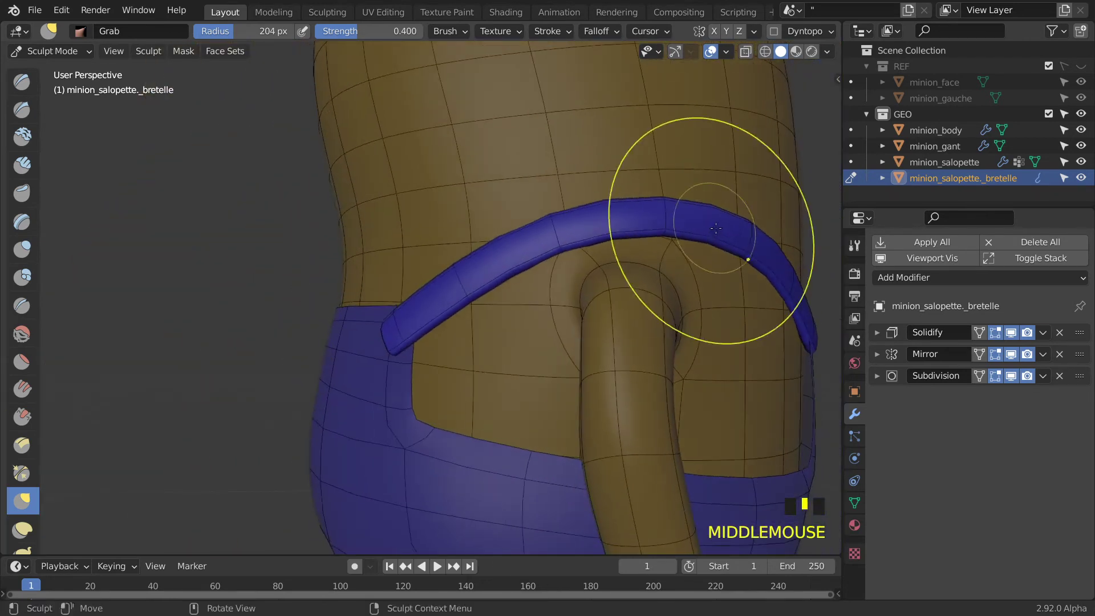
middle_drag(781, 485, 724, 391)
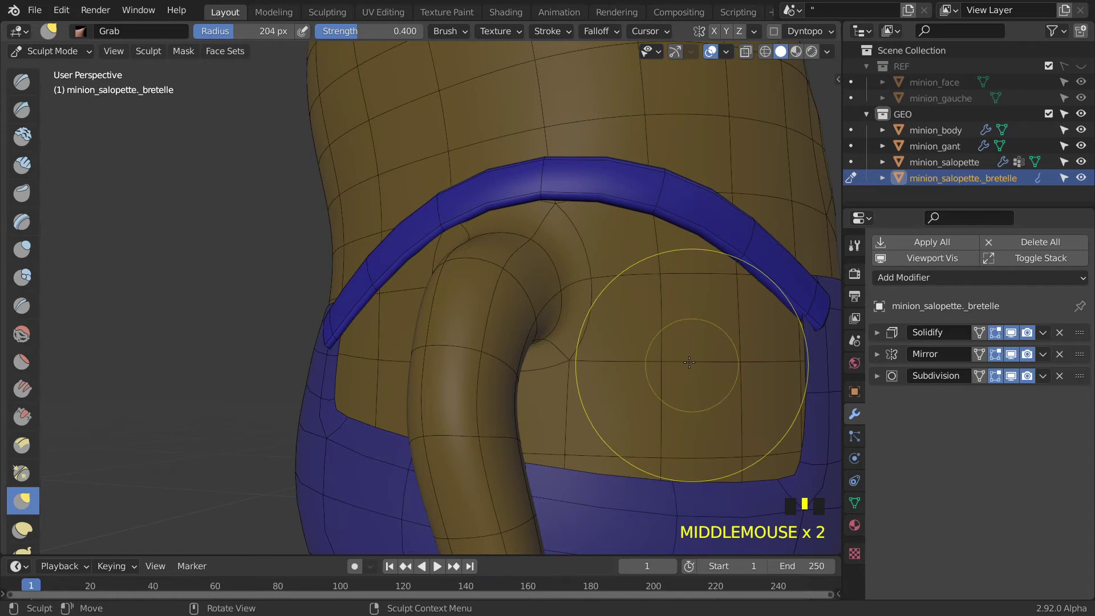
key(Tab)
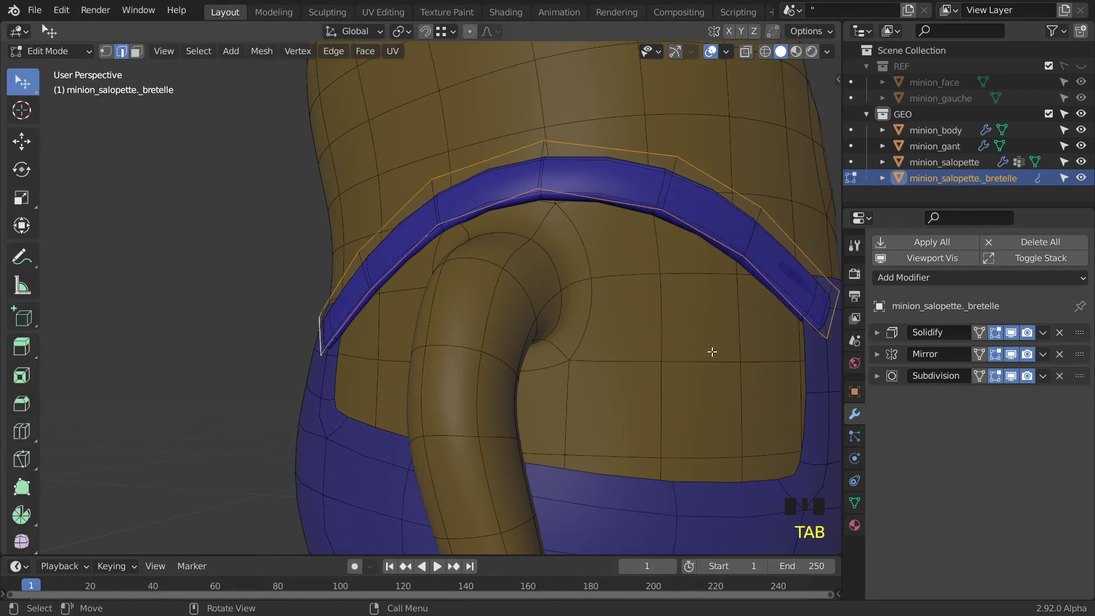
click(816, 362)
key(Tab)
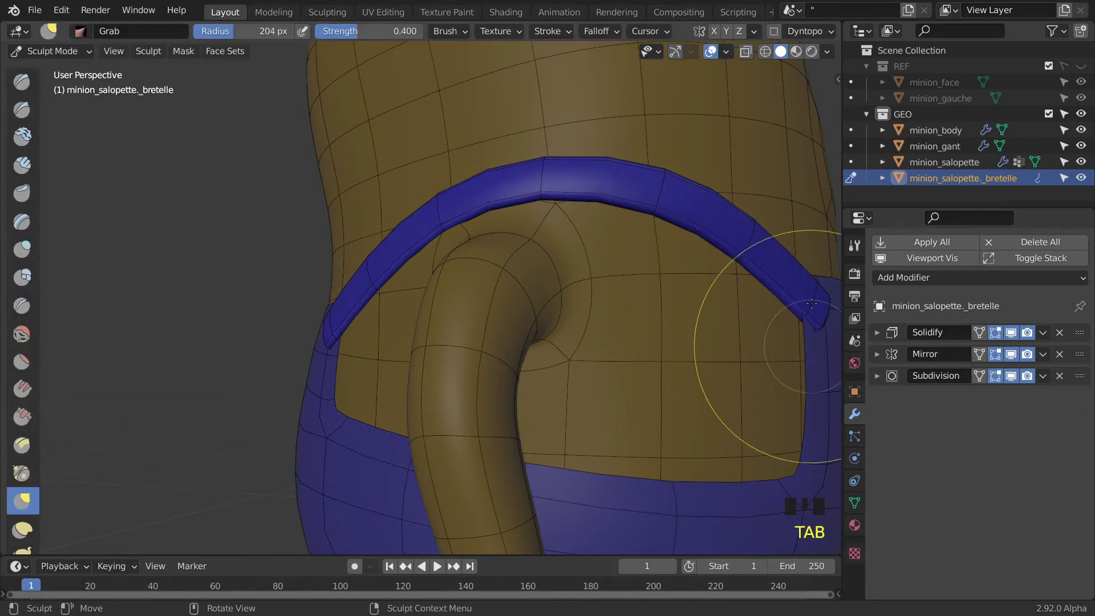
Switch sculpting to the minion_salopette object and push the front bib's side closer to the body with Grab strokes
click(852, 162)
mouse_move(647, 396)
middle_down()
mouse_move(560, 298)
mouse_move(577, 289)
middle_up()
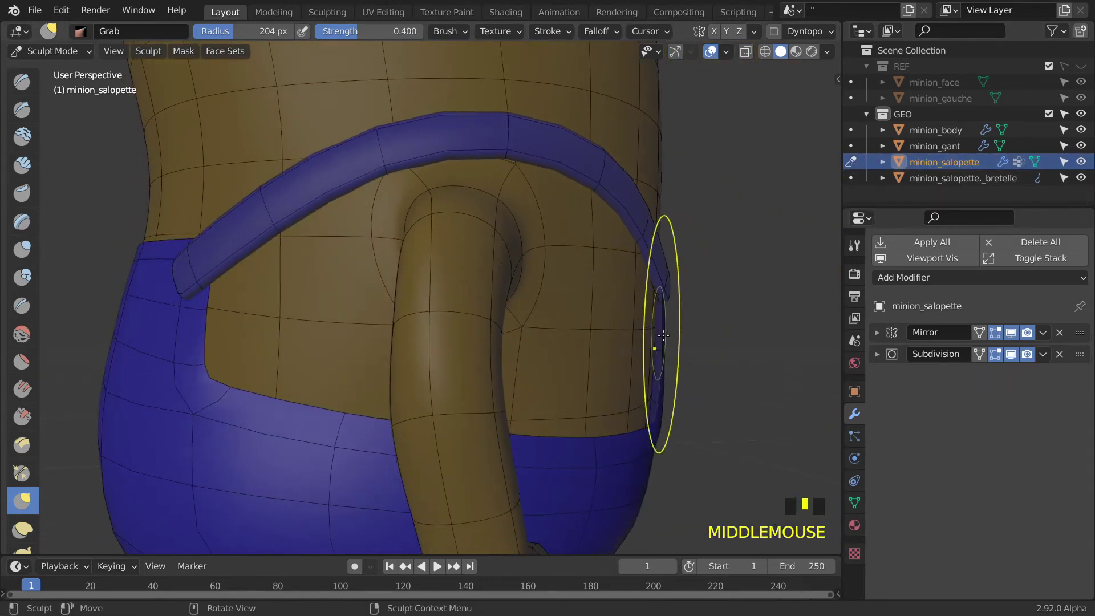
drag(660, 354, 650, 352)
drag(658, 415, 648, 412)
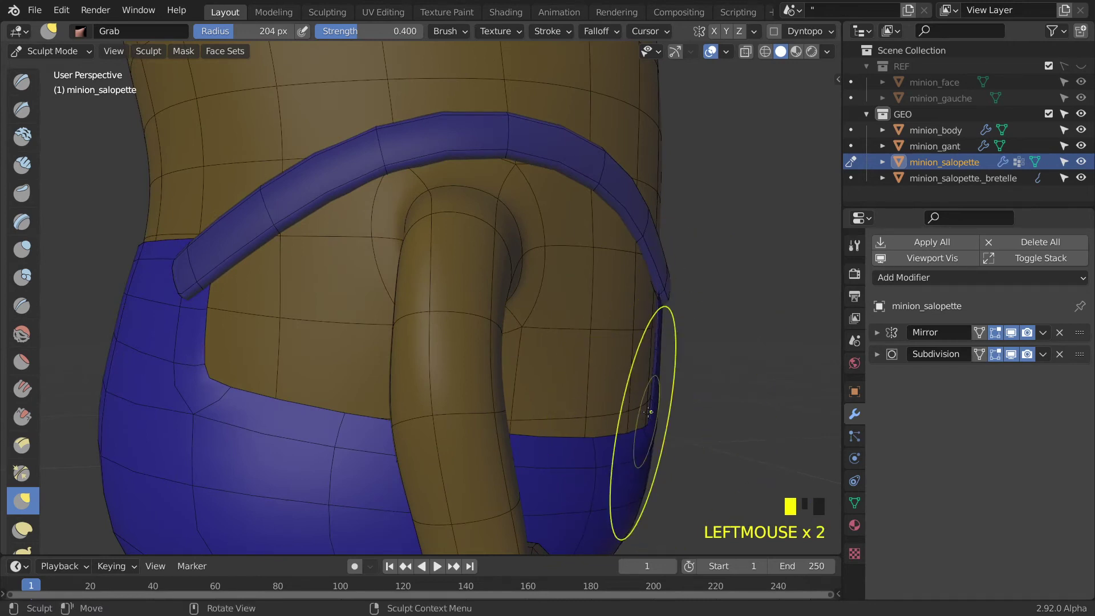
middle_drag(643, 342, 640, 373)
drag(594, 325, 585, 325)
mouse_move(586, 325)
middle_down()
mouse_move(452, 310)
mouse_move(333, 348)
middle_up()
Push the front bib's upper edge in toward the body with a Grab stroke near its centre
mouse_move(334, 399)
middle_down()
mouse_move(489, 462)
mouse_move(513, 452)
middle_up()
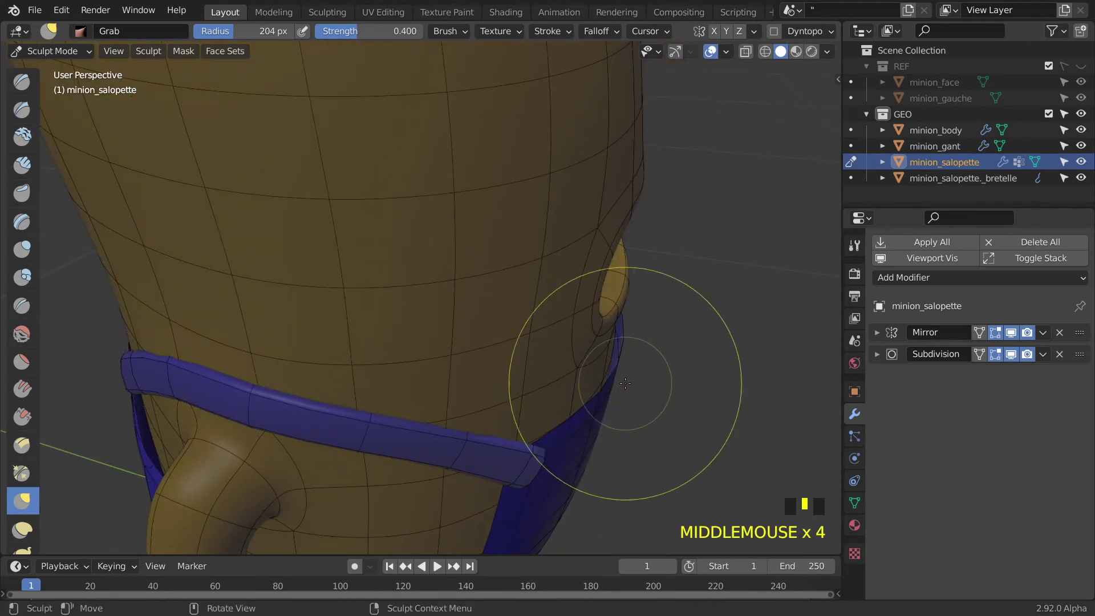
mouse_move(615, 355)
mouse_down()
mouse_move(531, 330)
mouse_move(502, 342)
mouse_up()
mouse_move(502, 342)
middle_down()
mouse_move(426, 321)
mouse_move(391, 269)
middle_up()
scroll(391, 323, down, 1)
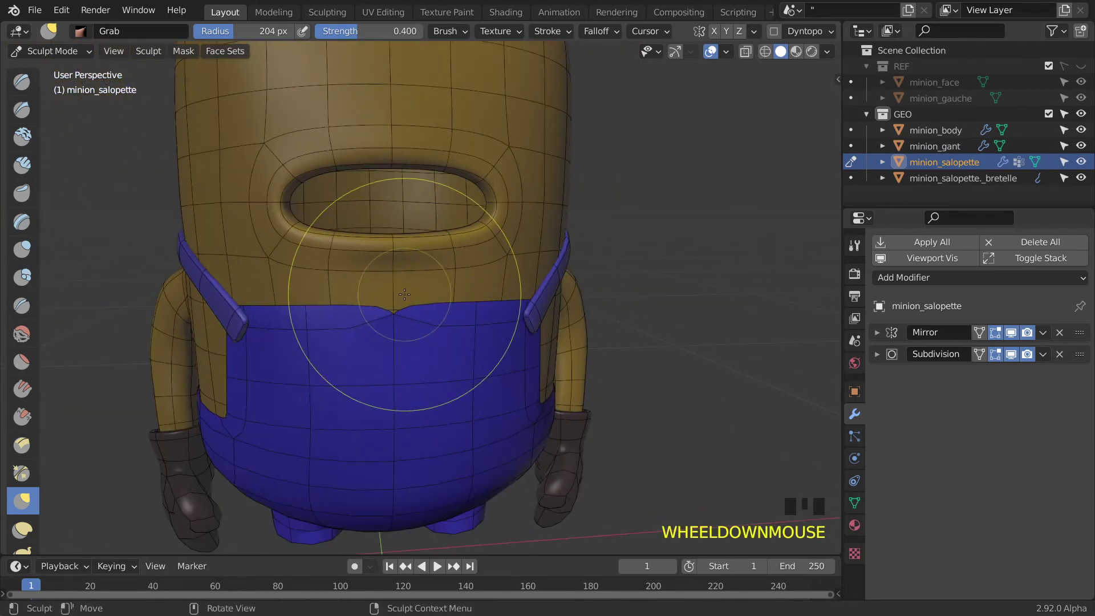
In Edit Mode, move the front bib's top centre vertex about 0.004 m along X onto the mirror line to close the notch
key(ctrl+Tab)
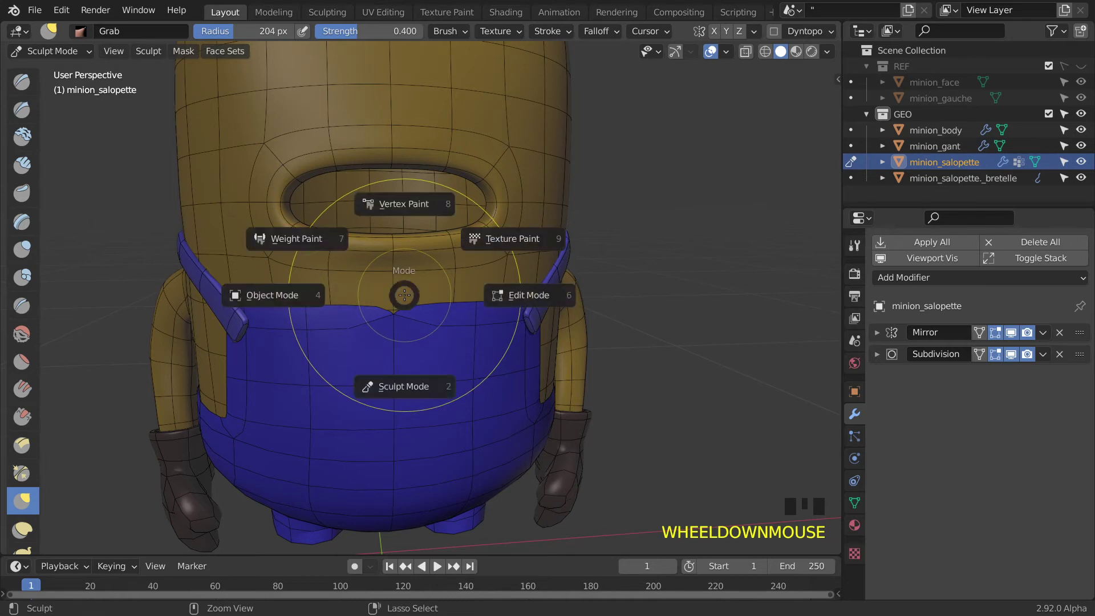
key(ctrl+Tab)
scroll(381, 337, up, 3)
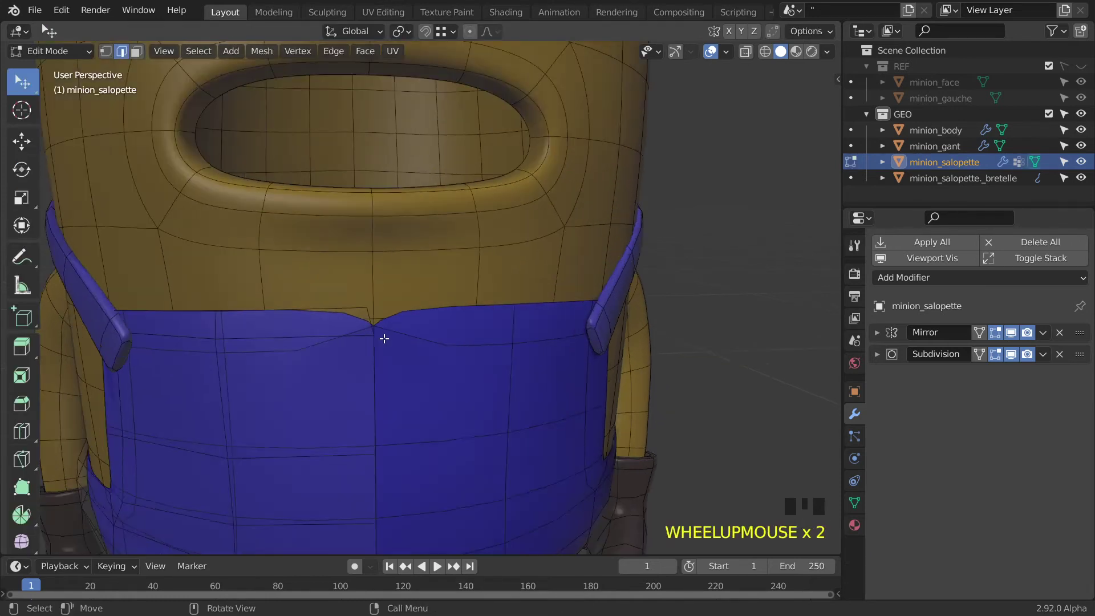
key(1)
click(347, 313)
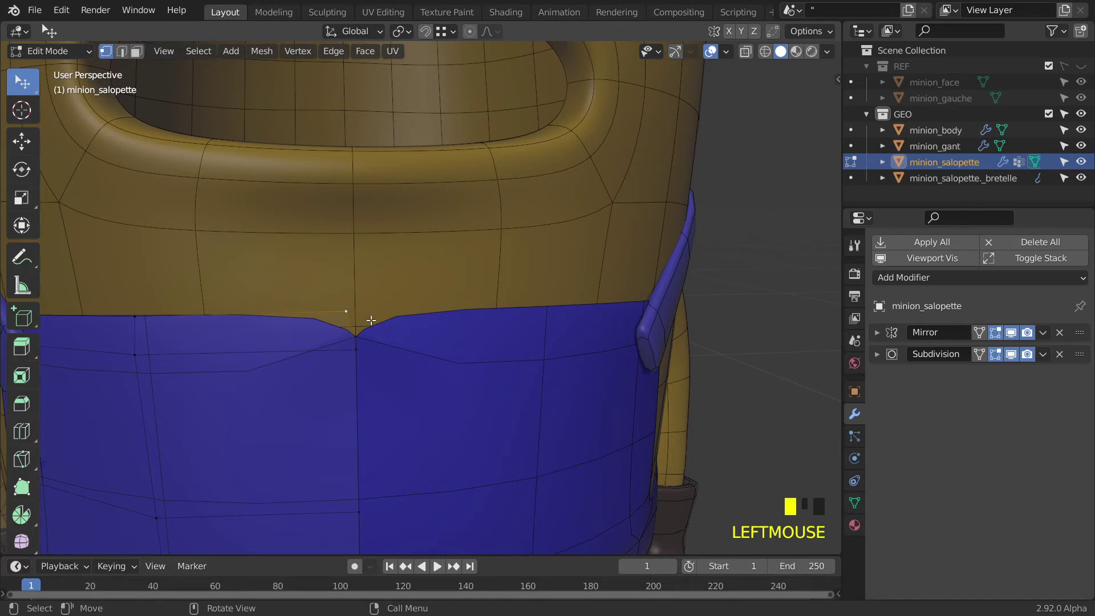
key(g)
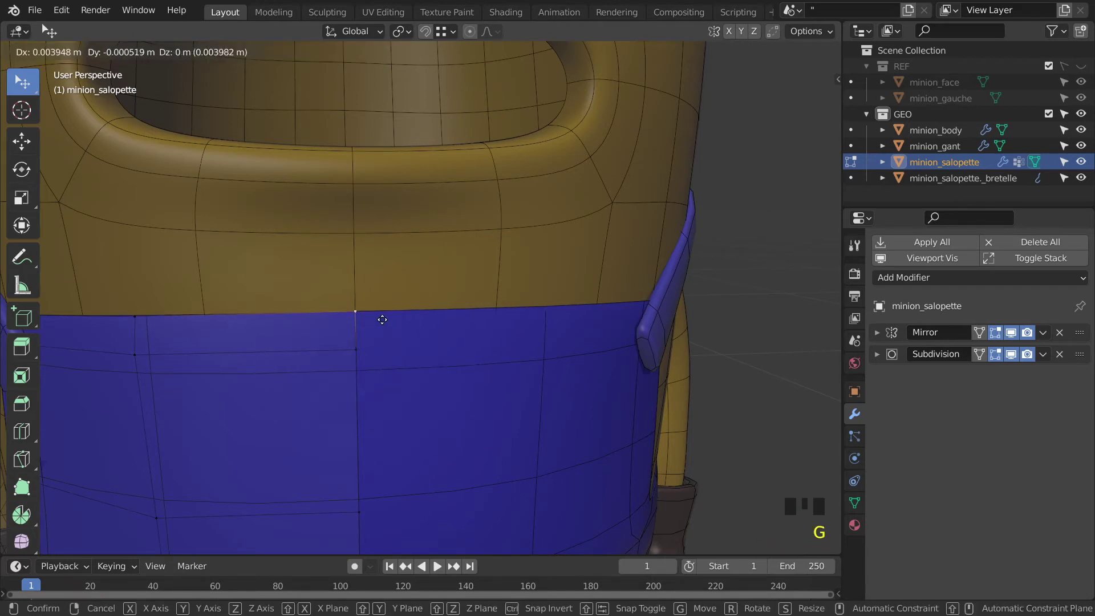
click(381, 320)
scroll(382, 335, down, 3)
Extrude the back bib's top edge beside the centre line about -0.0097 m along global Y, toward the body
middle_drag(396, 340, 706, 362)
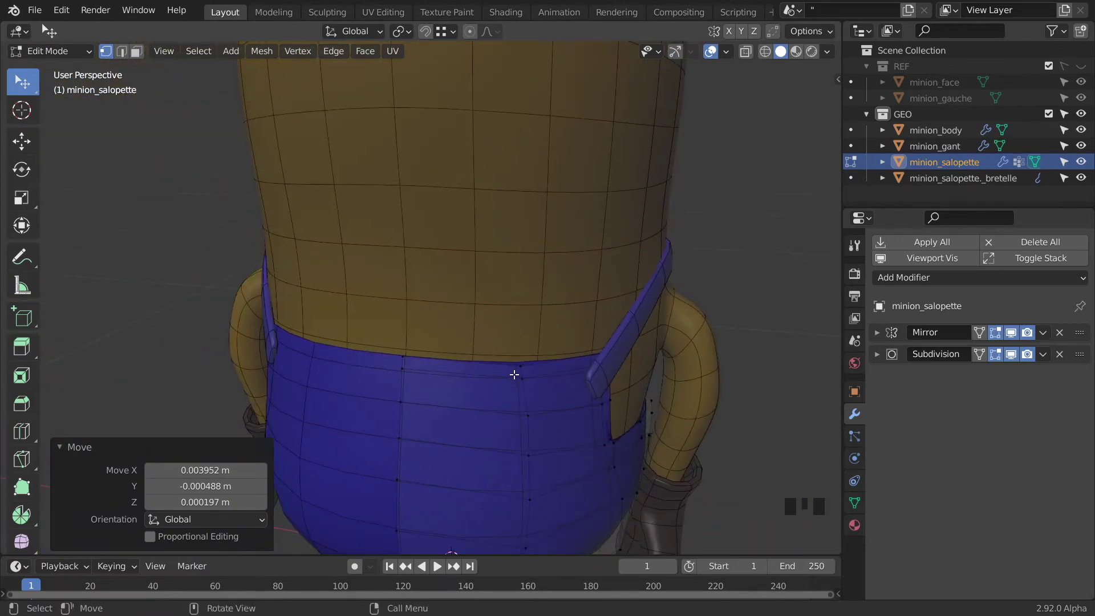
middle_drag(497, 372, 489, 386)
key(2)
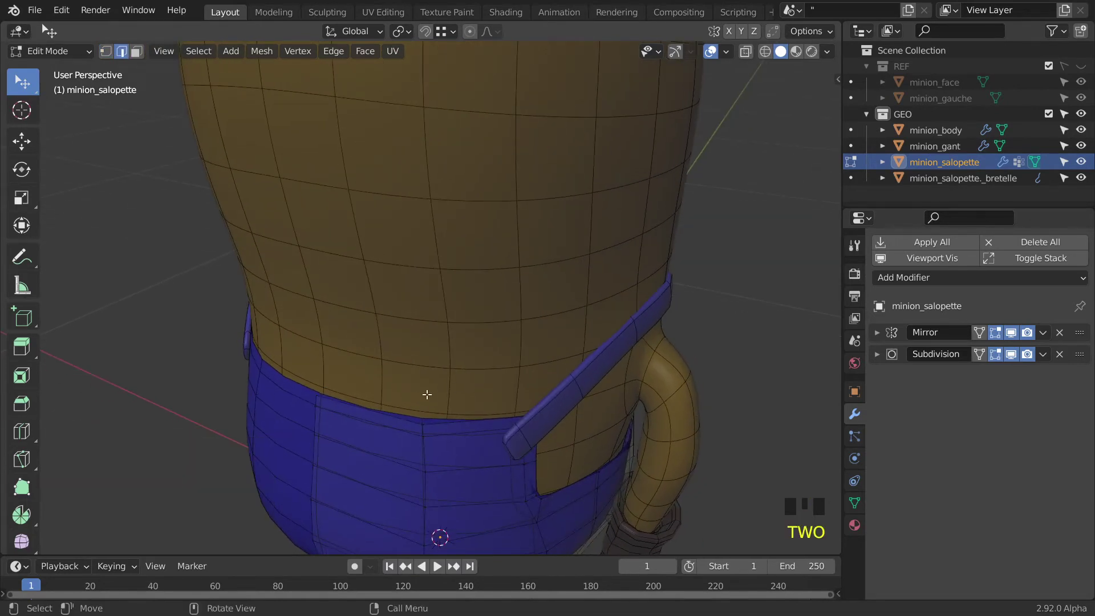
click(414, 402)
middle_drag(415, 402, 227, 333)
scroll(198, 320, up, 2)
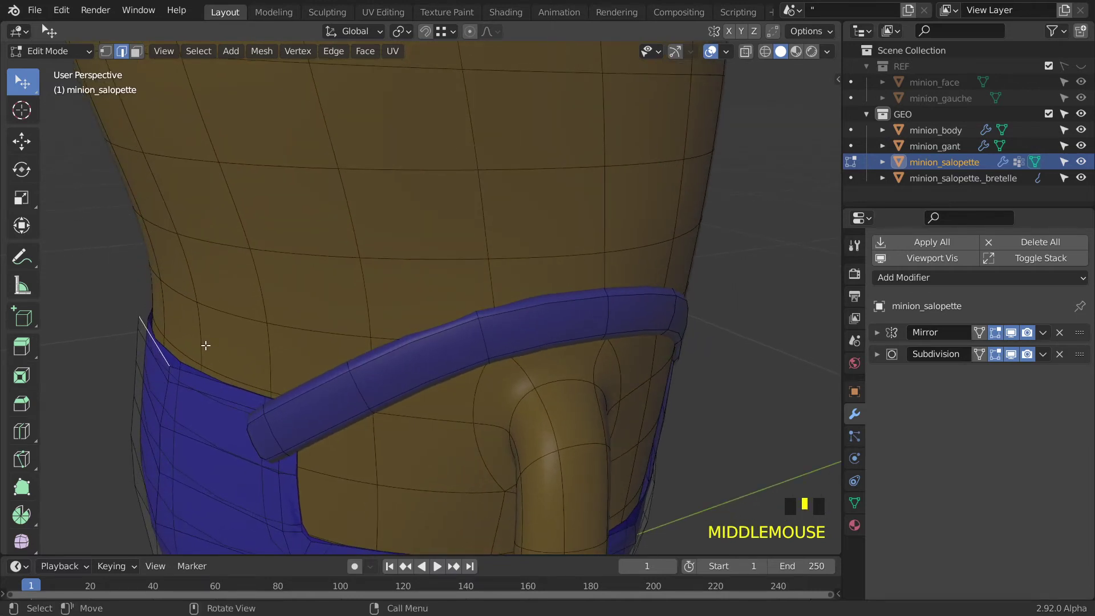
key(e)
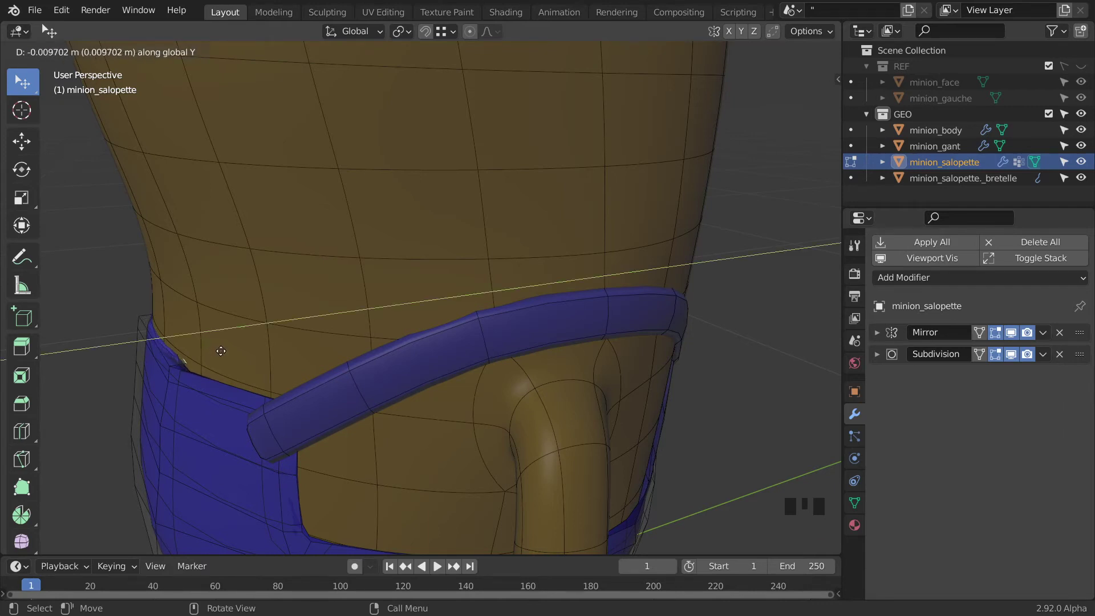
click(221, 351)
middle_drag(220, 349, 276, 385)
mouse_move(408, 429)
middle_down()
mouse_move(420, 436)
mouse_move(440, 420)
mouse_move(401, 417)
middle_up()
scroll(408, 412, down, 1)
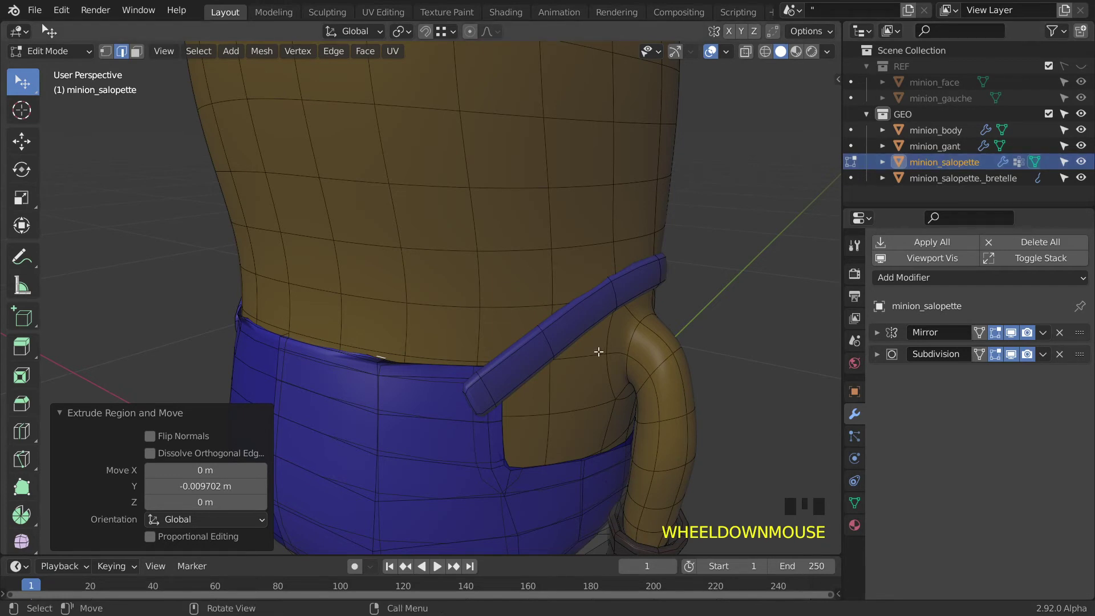
Isolate the overalls in local view and disable the Subdivision modifier's edit-mode display, with vertex selection active
key(KP_Divide)
middle_drag(579, 350, 430, 367)
scroll(386, 378, up, 2)
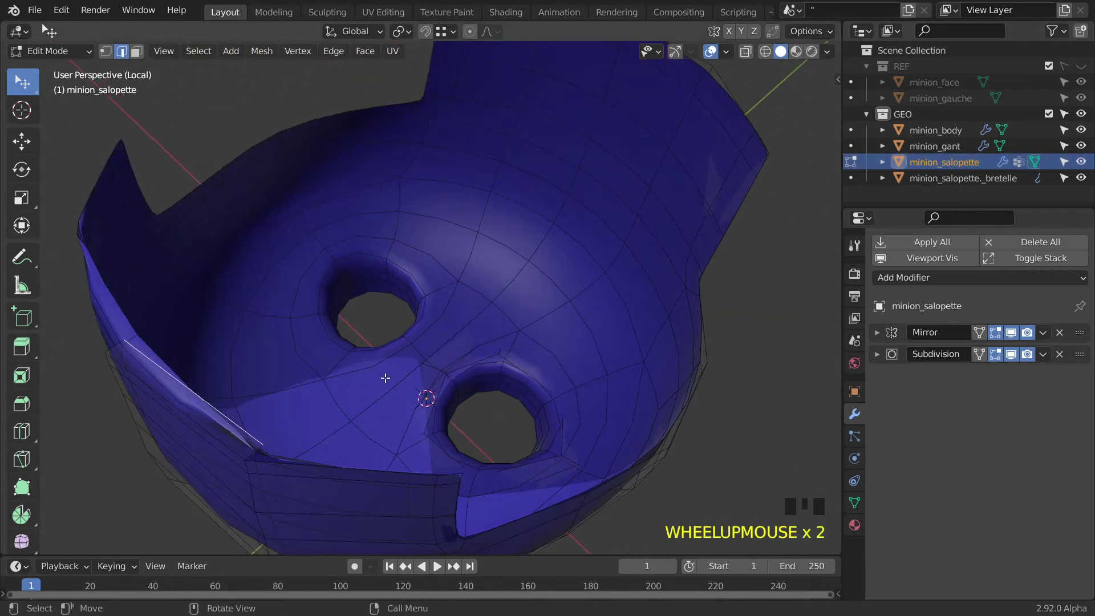
click(995, 354)
middle_drag(468, 388, 449, 343)
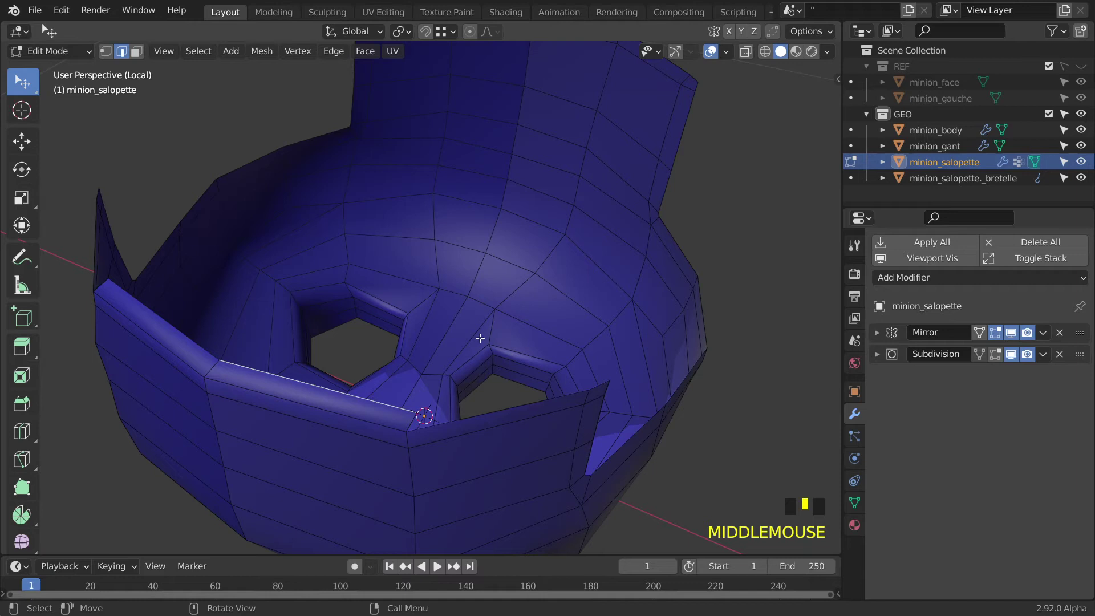
key(1)
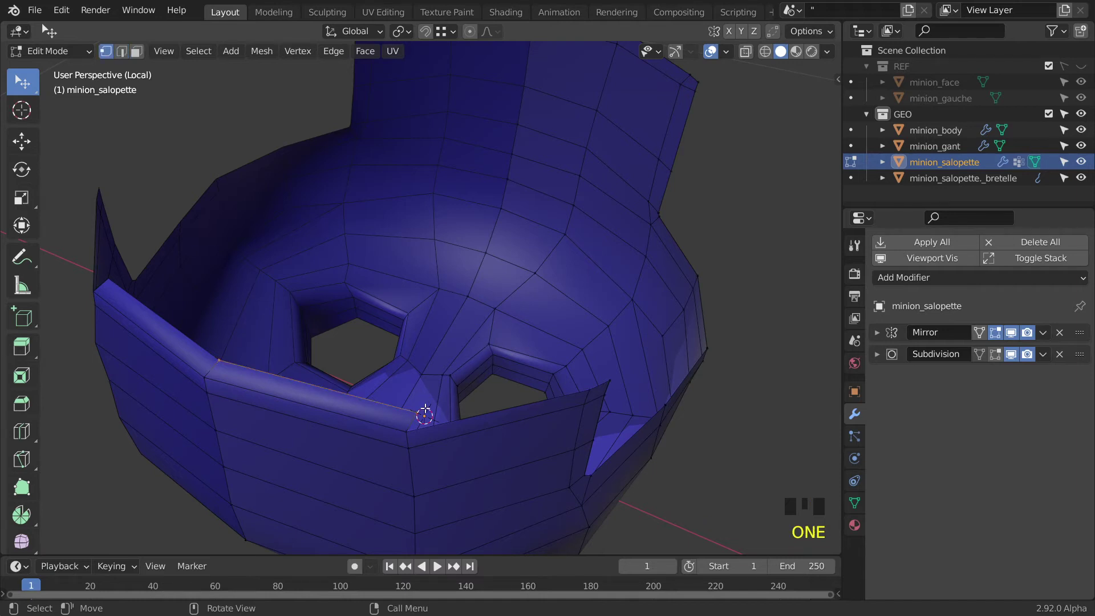
Slide the free end vertex of the back bib's lip along its edge by a factor of about 0.054
click(419, 414)
middle_drag(420, 416, 419, 425)
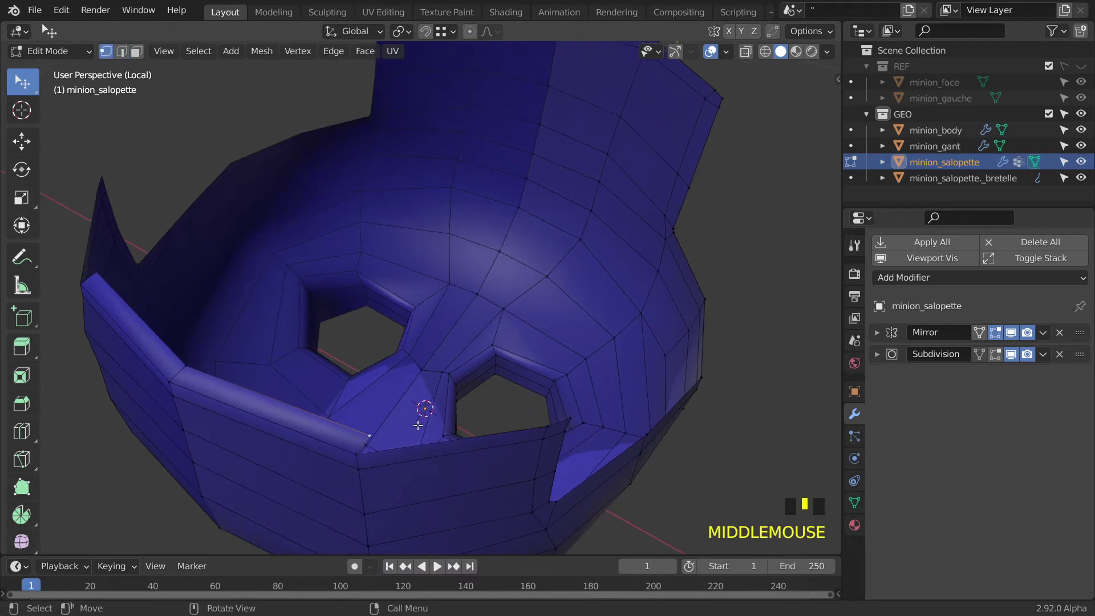
key(g)
key(g)
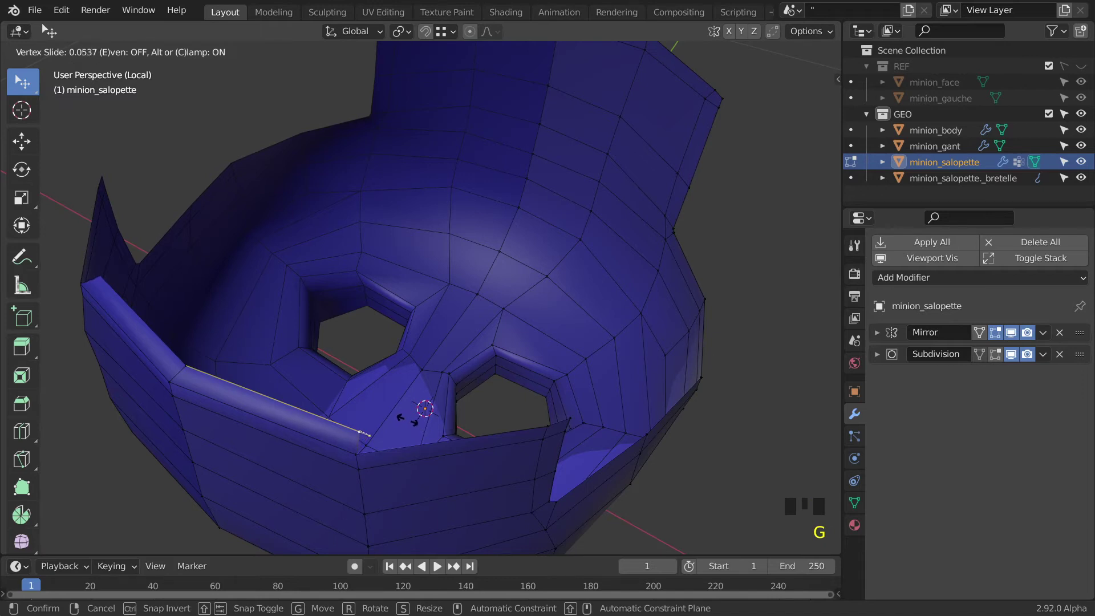
click(406, 420)
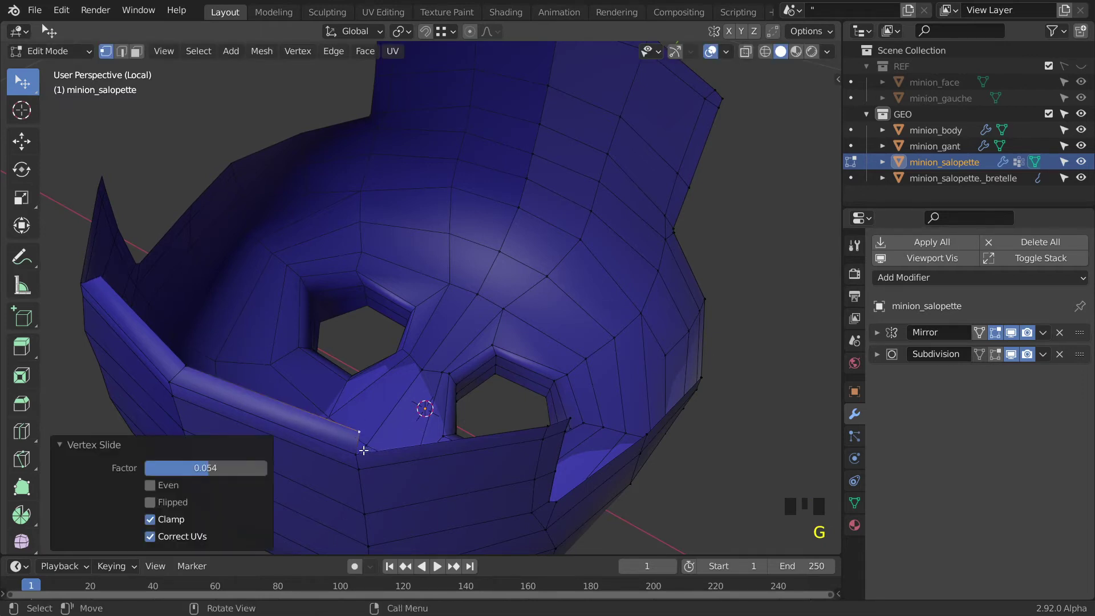
Fill lip faces along the rest of the back bib's top edge out to its outer corner
click(363, 450)
click(354, 454)
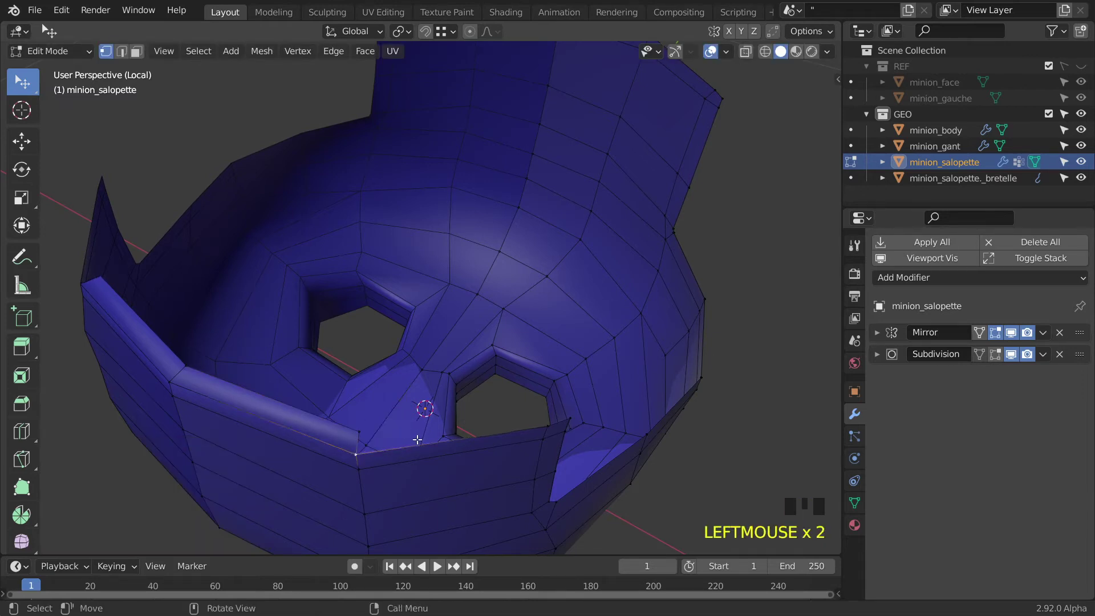
key(f)
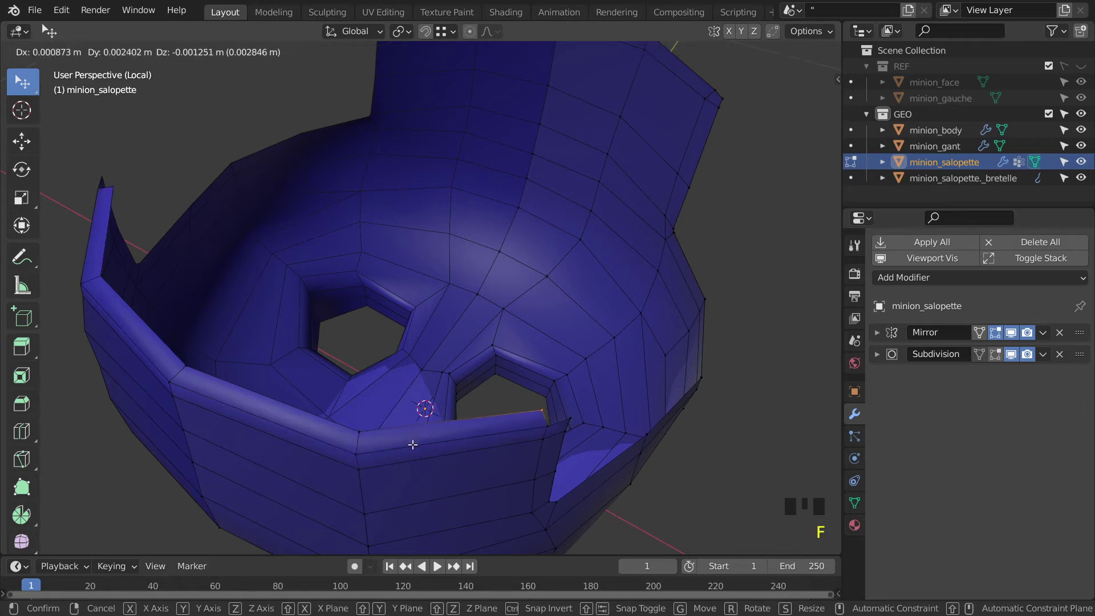
click(412, 443)
click(548, 424)
key(f)
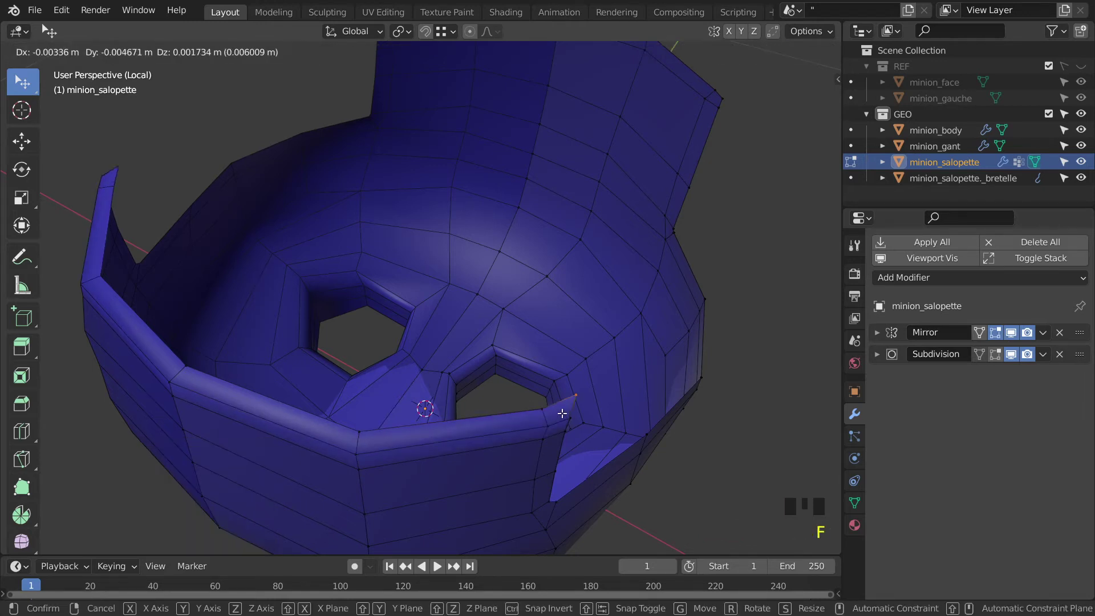
click(550, 424)
Fill lip faces around the back bib's outer top corner and down the upper part of its side edge
middle_drag(549, 428, 181, 197)
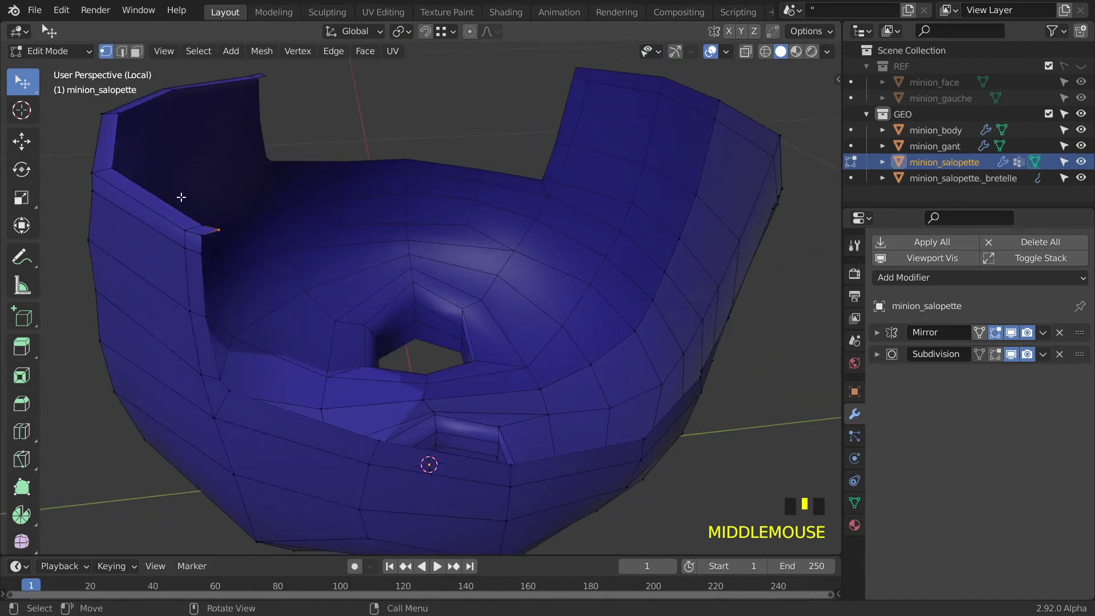
click(205, 235)
key(f)
click(220, 255)
click(203, 253)
key(f)
click(215, 289)
right_click(215, 289)
Continue filling the lip down the lower part of the back bib's side edge to the waistline corner
click(208, 317)
key(f)
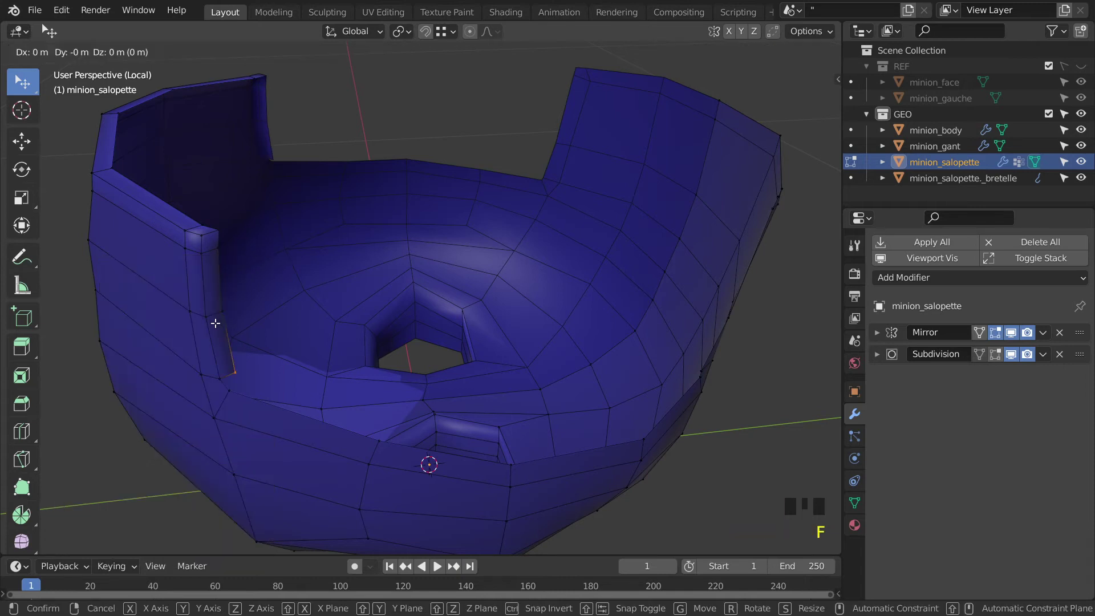
click(228, 367)
click(221, 377)
key(f)
click(234, 393)
Fill the first two lip faces along the side waistline from the back bib, adjusting each new vertex slightly inward
key(f)
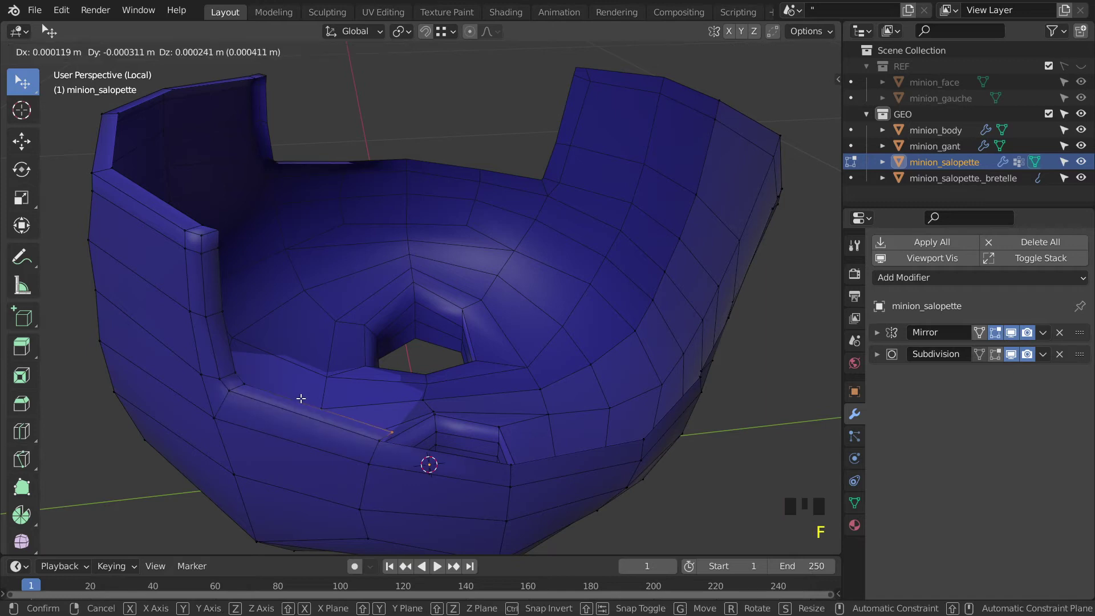
click(291, 395)
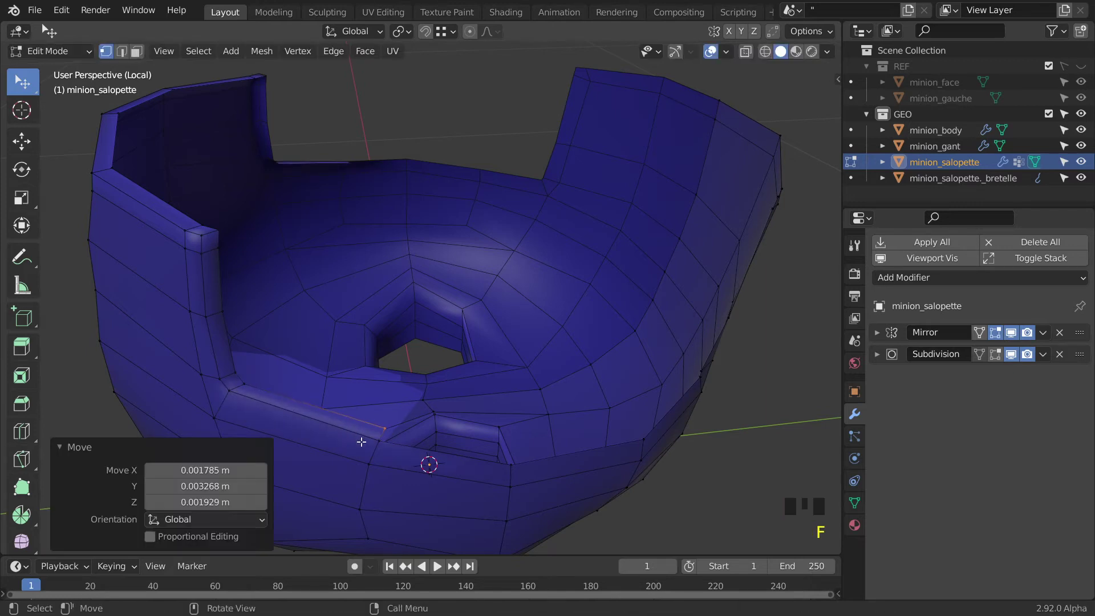
click(383, 440)
key(f)
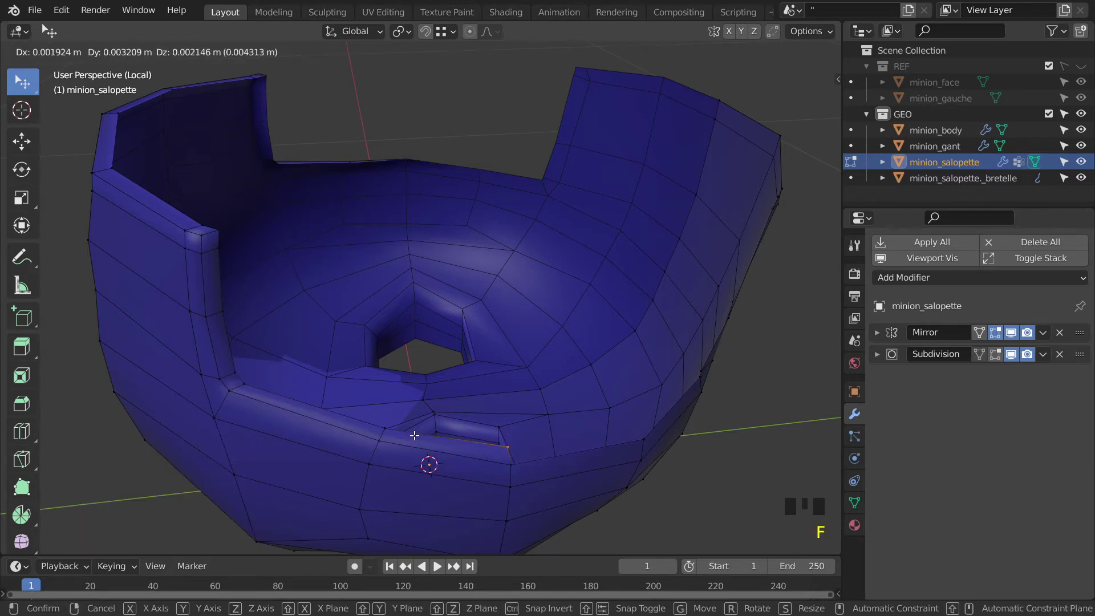
click(445, 437)
middle_drag(445, 437, 390, 406)
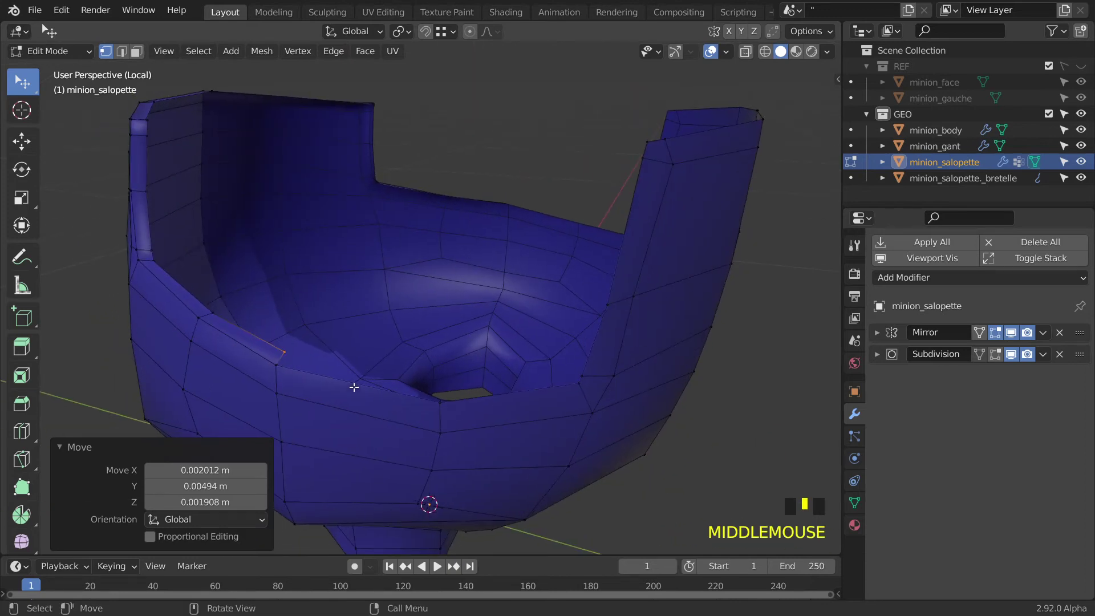
key(f)
right_click(423, 388)
key(ctrl+z)
Fill the next two lip faces along the side waistline toward the front bib, nudging each new vertex into place
click(291, 370)
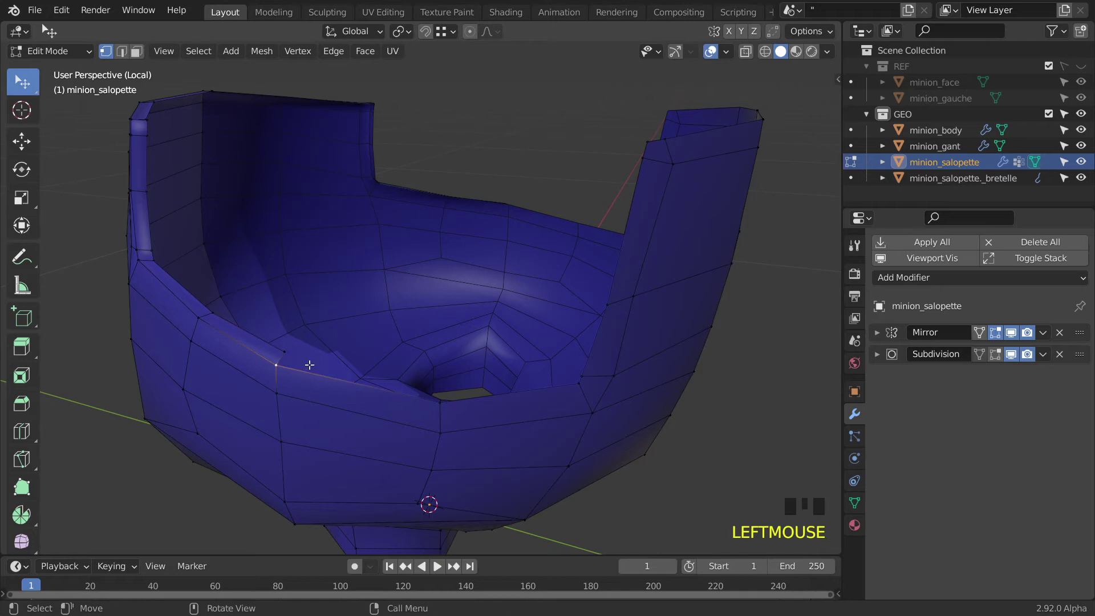
key(f)
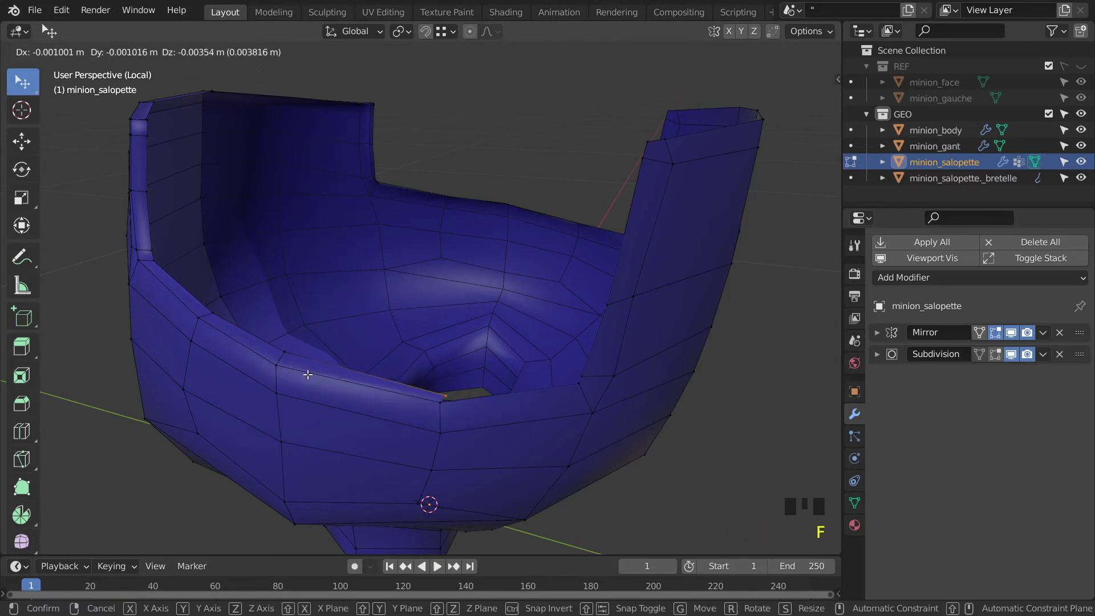
click(306, 368)
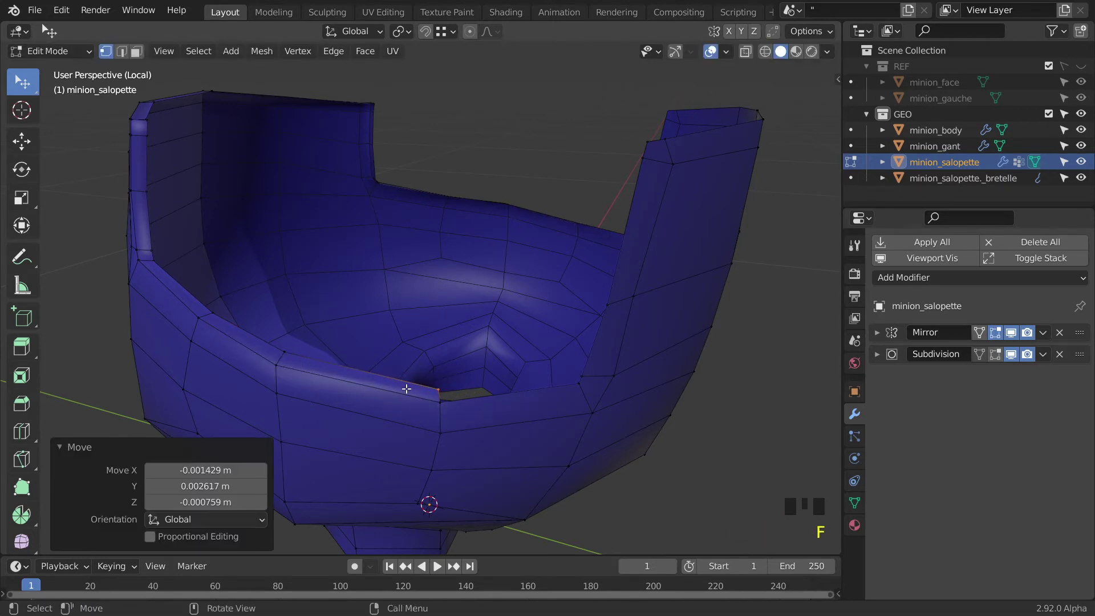
click(438, 403)
key(f)
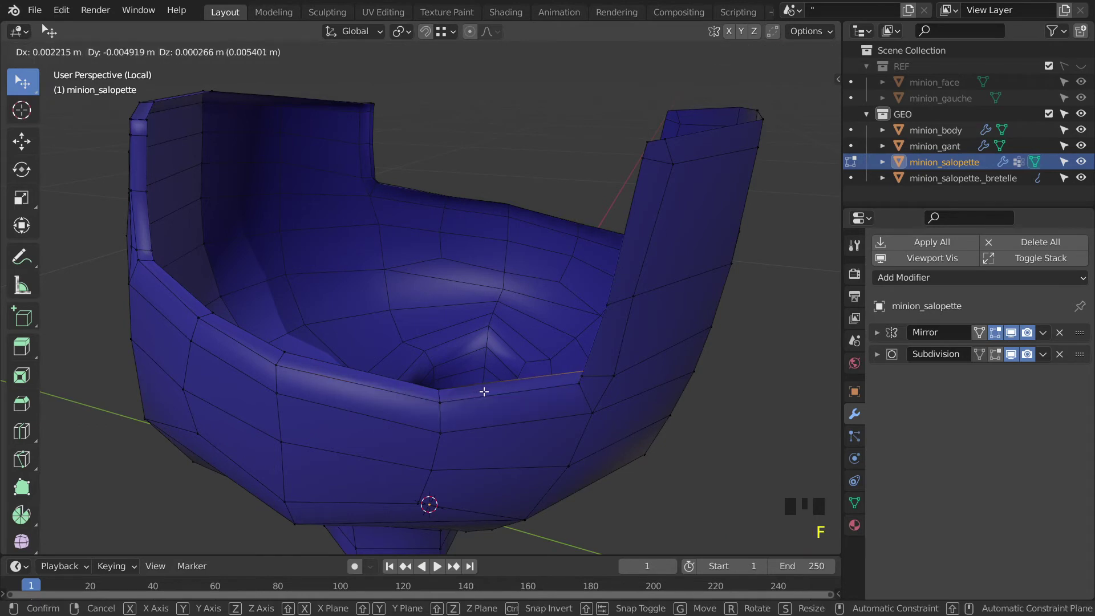
click(470, 396)
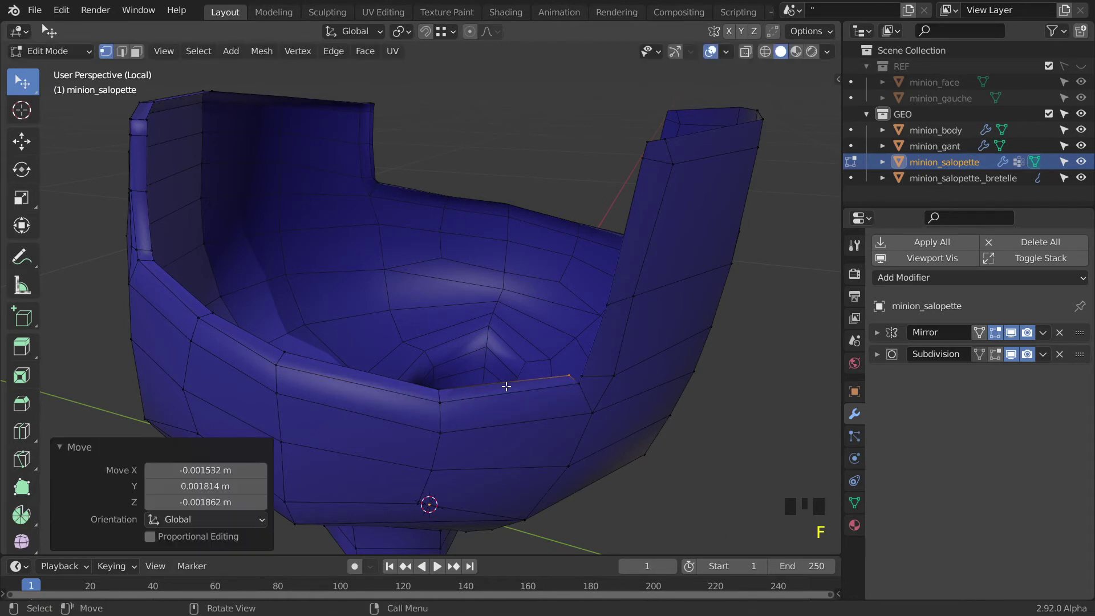
Fill lip faces around the corner at the front bib's base and up its side edge, keeping the generated vertex positions
click(574, 392)
key(f)
right_click(576, 390)
click(583, 379)
key(f)
right_click(583, 379)
key(f)
right_click(607, 310)
Fill the lip around the front bib's outer top corner and across the outer section of its top edge
click(640, 159)
key(f)
right_click(640, 159)
click(650, 139)
key(f)
right_click(666, 155)
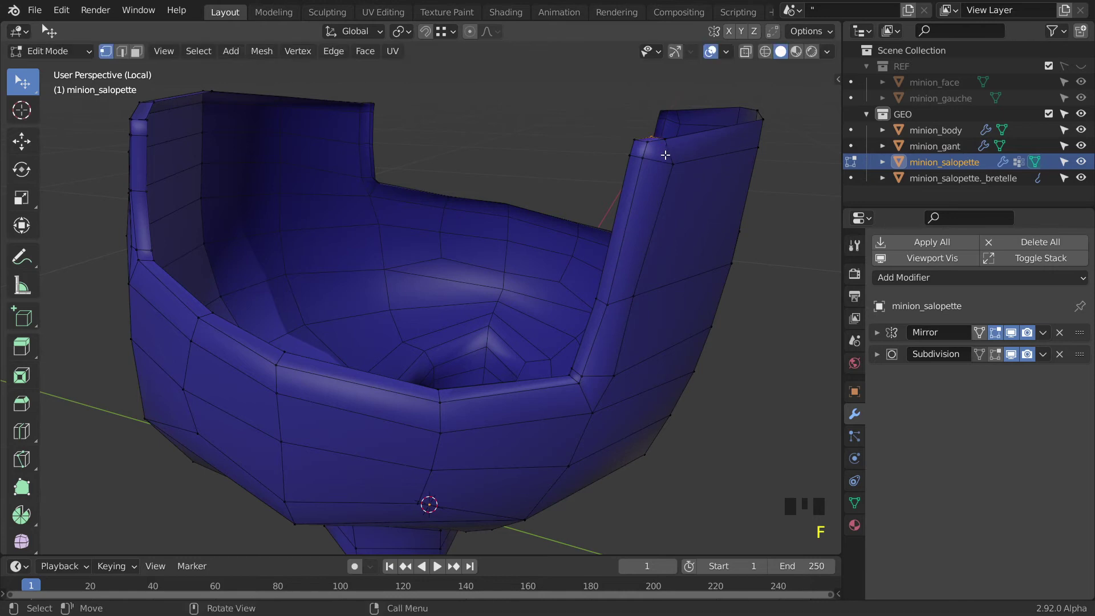
Slide the end vertex of the front bib's top lip back along its edge by a factor of about 0.06
middle_drag(665, 155, 624, 194)
middle_drag(662, 296, 484, 322)
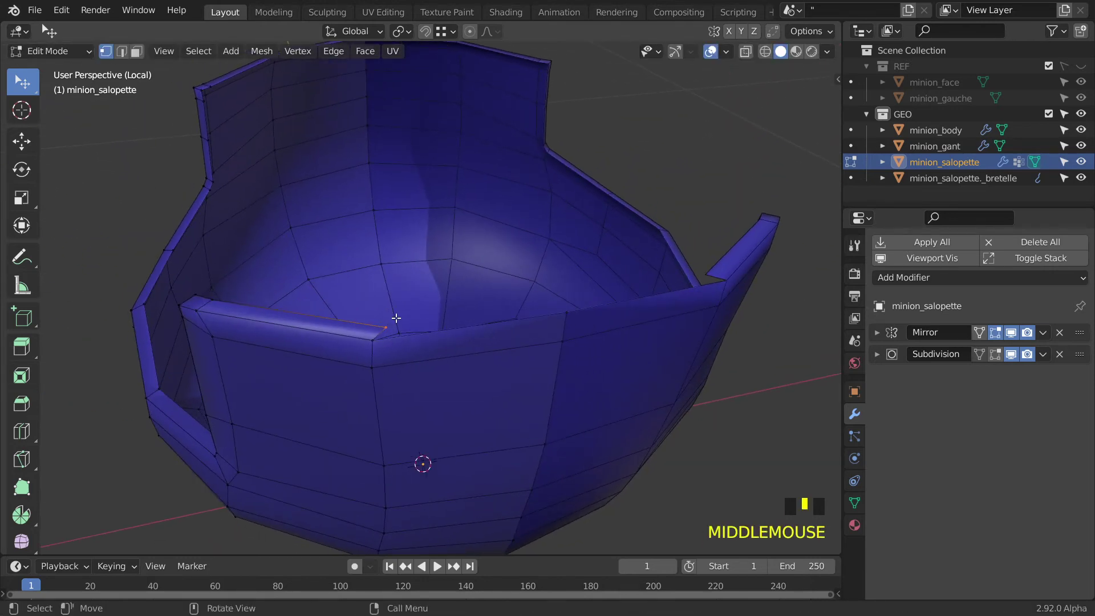
key(g)
key(g)
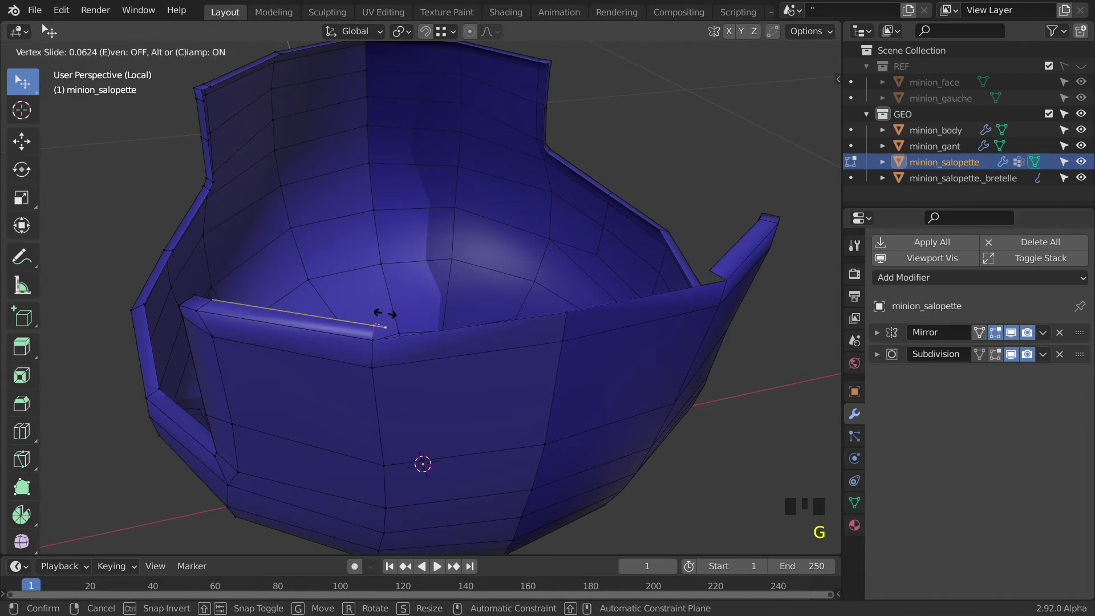
click(385, 313)
Fill the front bib's central lip face and move its new vertex about -0.004 m along X toward the mirror line
click(379, 338)
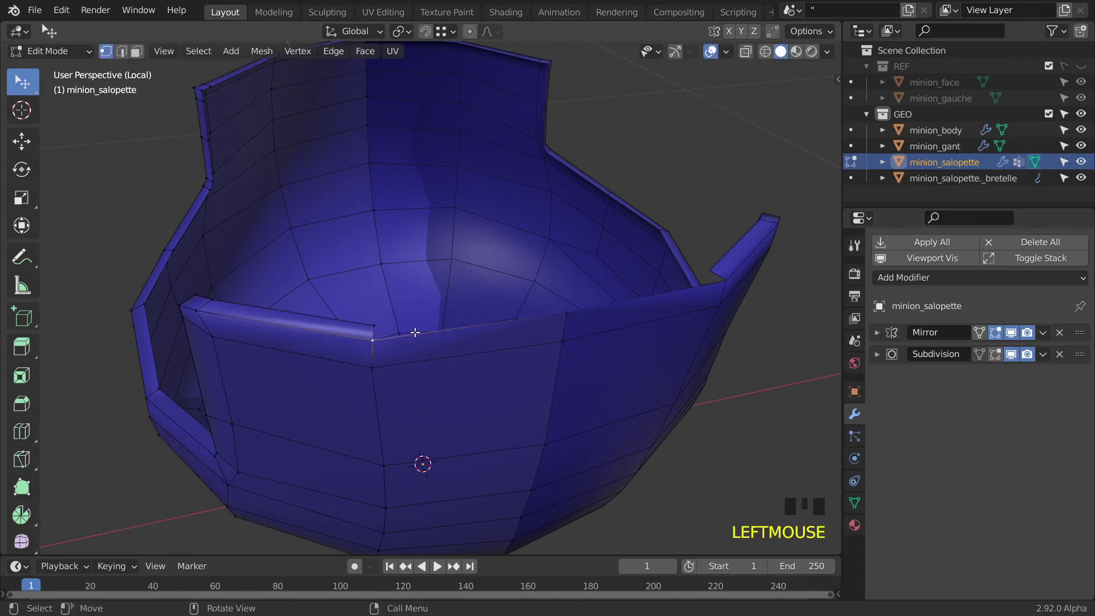
key(f)
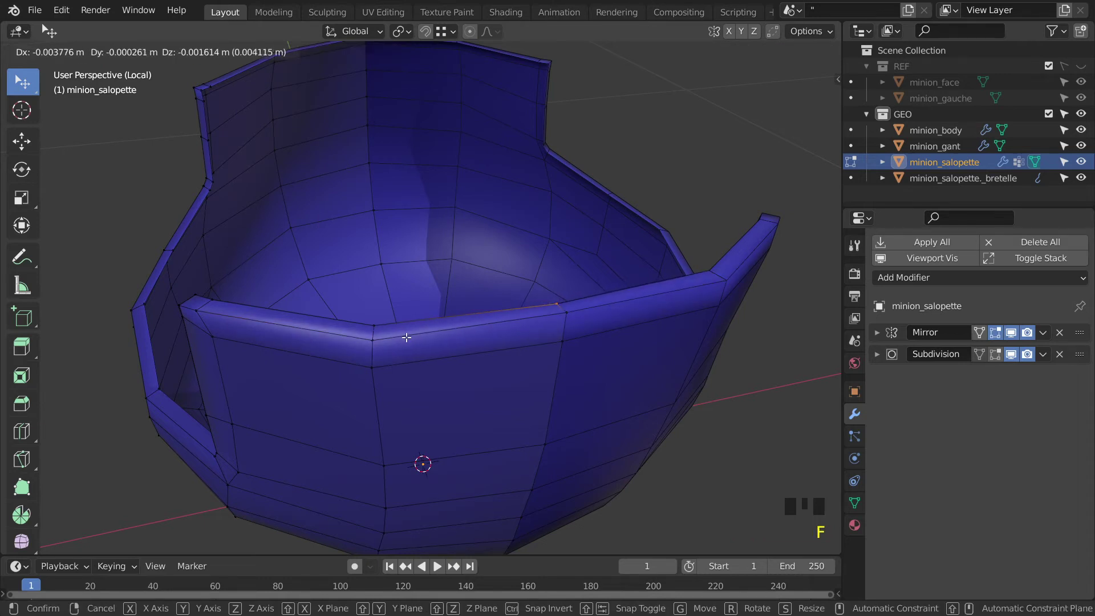
click(405, 337)
Extrude the leg opening's bottom edge loop in place and scale the new loop inward to 0.83
scroll(549, 313, down, 2)
middle_drag(550, 313, 640, 342)
middle_drag(399, 354, 428, 247)
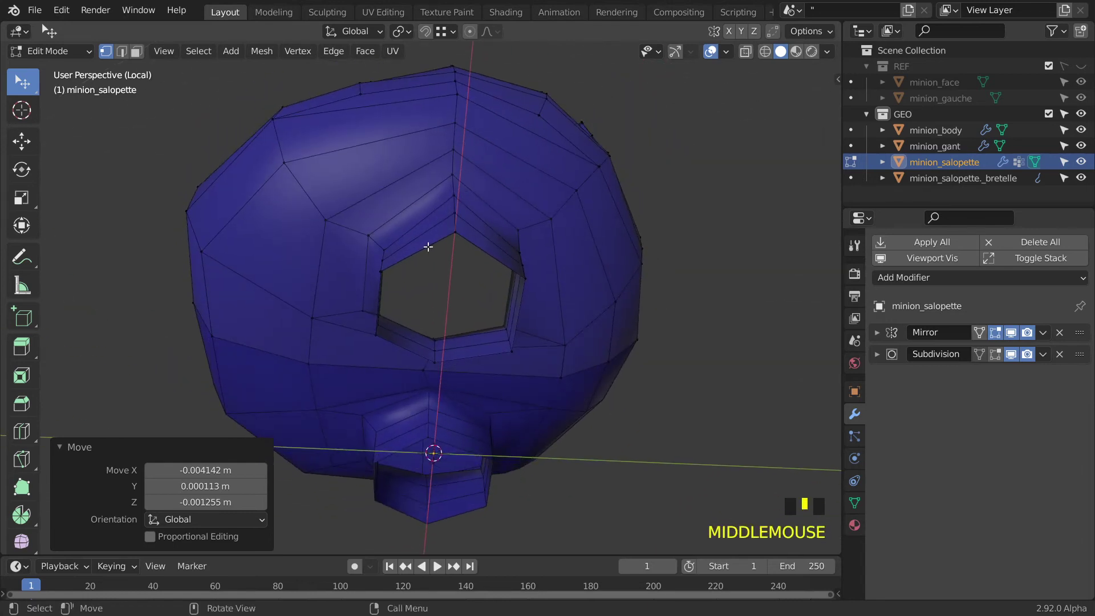
alt+click(456, 233)
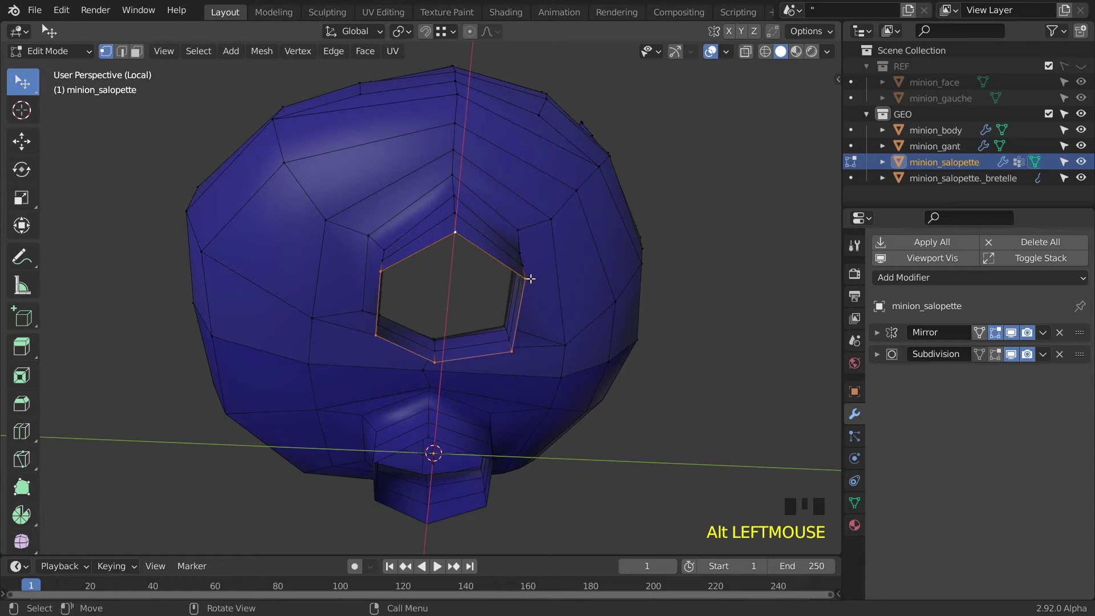
key(e)
right_click(494, 265)
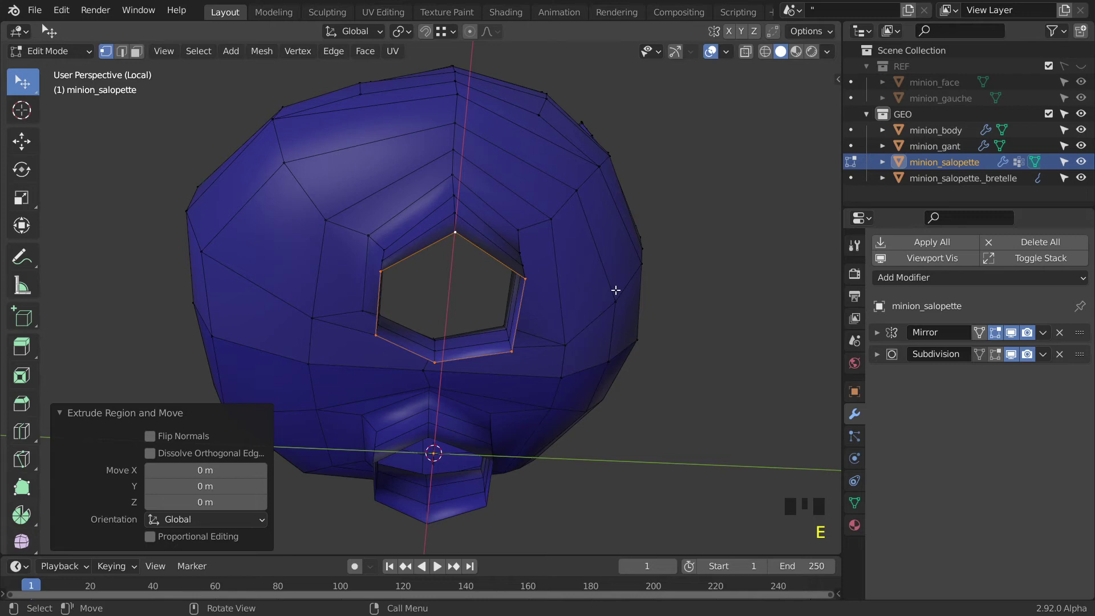
key(s)
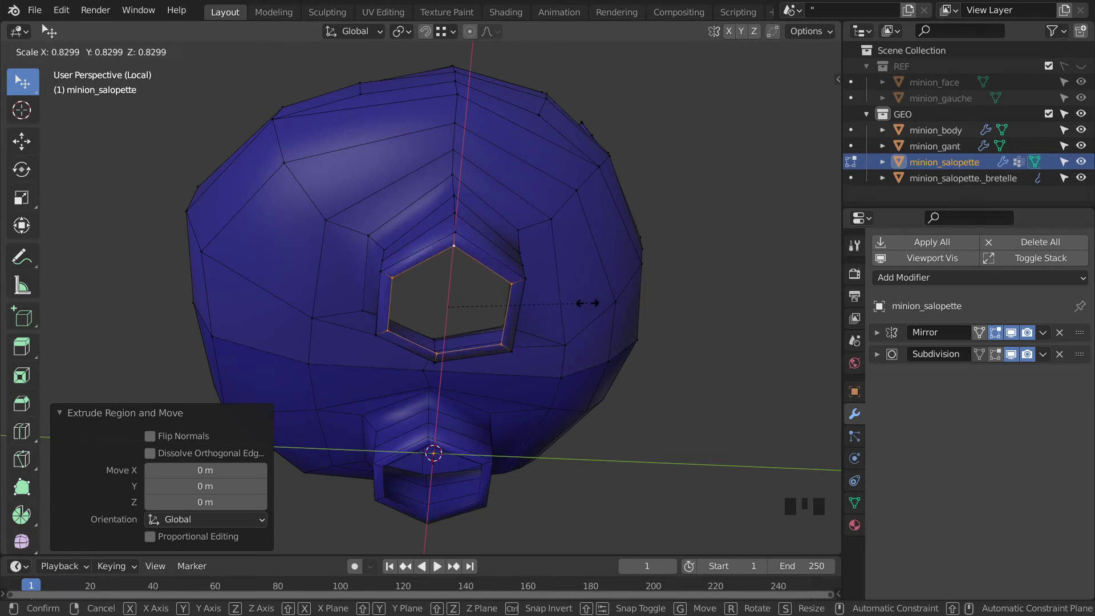
click(588, 303)
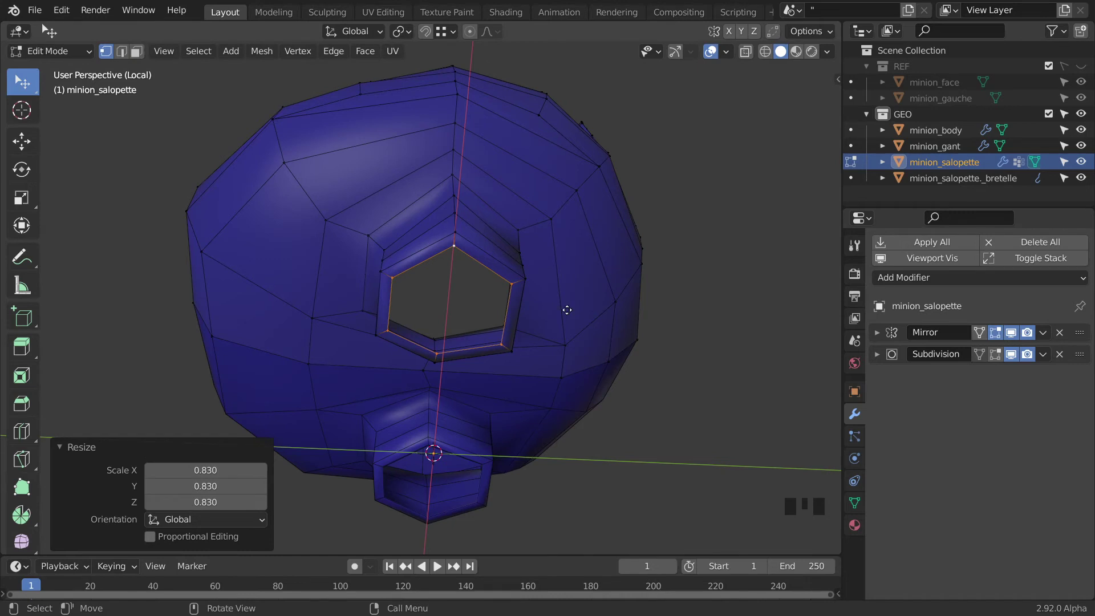
Extrude the inner leg opening loop about 0.0053 m up along global Z, then clear the selection
key(e)
key(z)
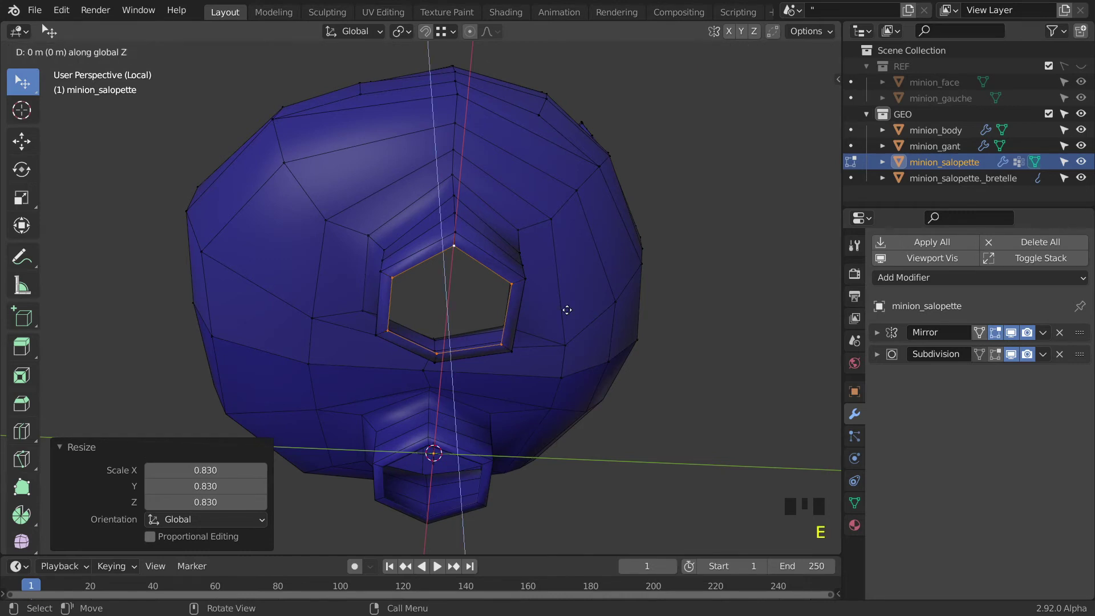
click(567, 307)
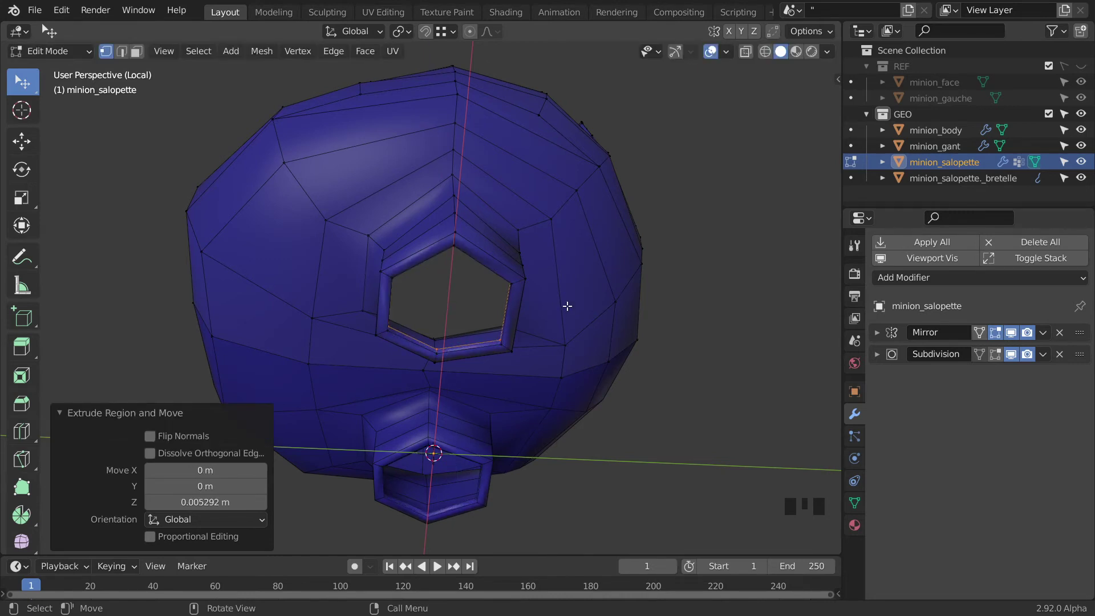
click(710, 245)
Re-enable the Subdivision modifier's edit-mode display and leave local view to show the whole minion
middle_drag(662, 242, 619, 345)
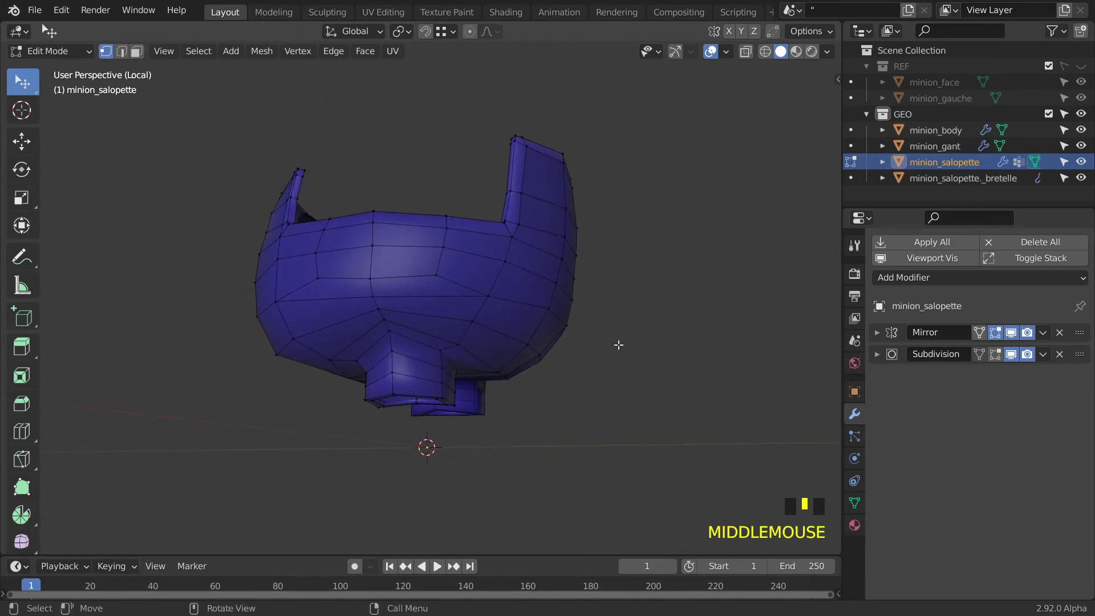
click(980, 357)
middle_drag(611, 296, 527, 381)
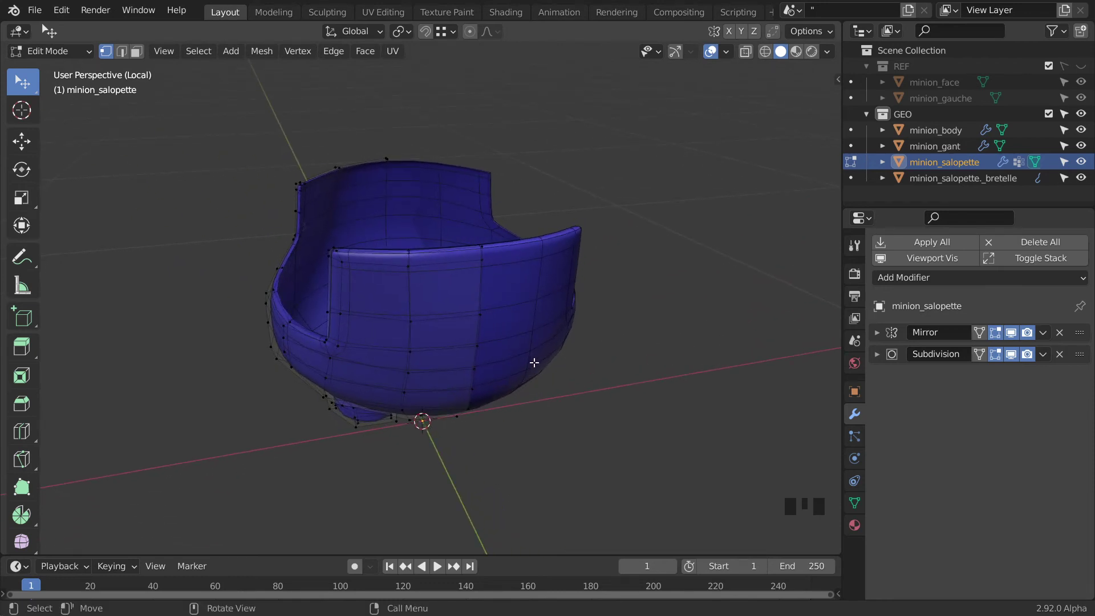
key(KP_Divide)
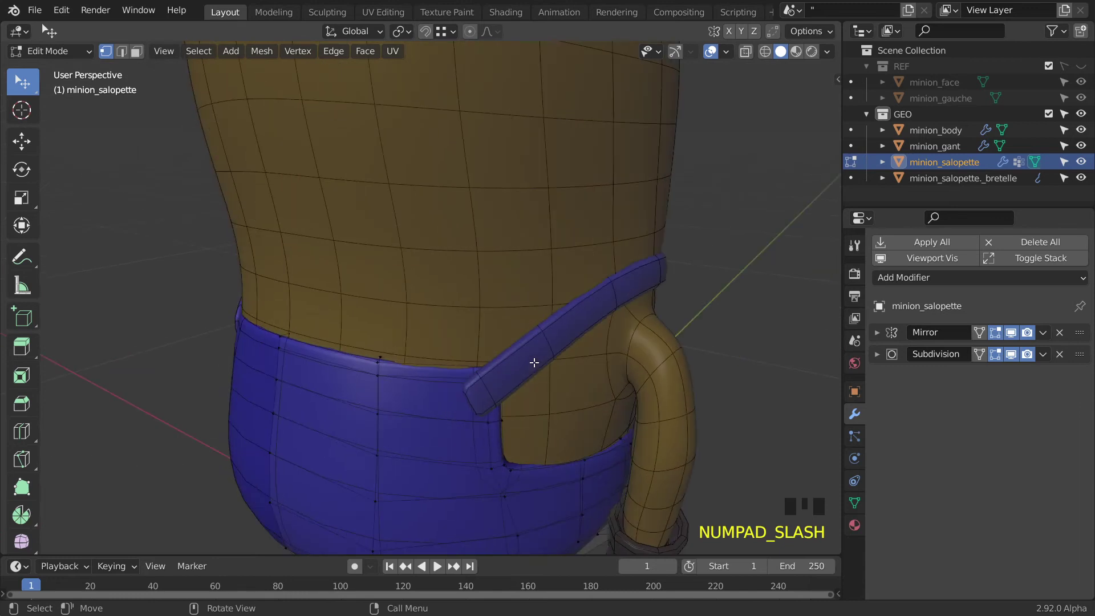
click(171, 49)
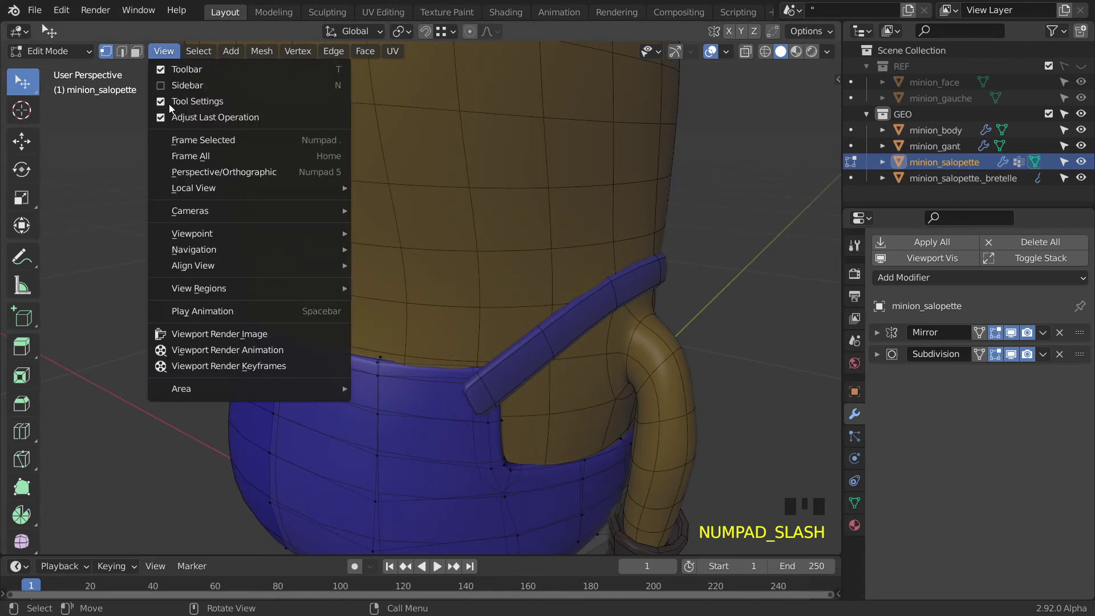
mouse_move(250, 187)
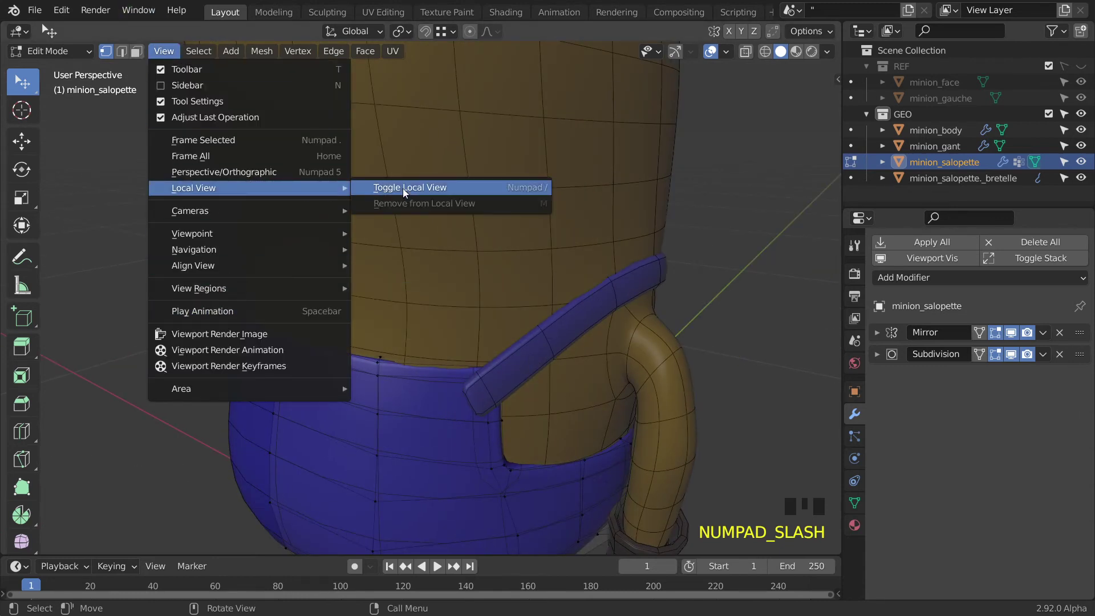
right_click(449, 189)
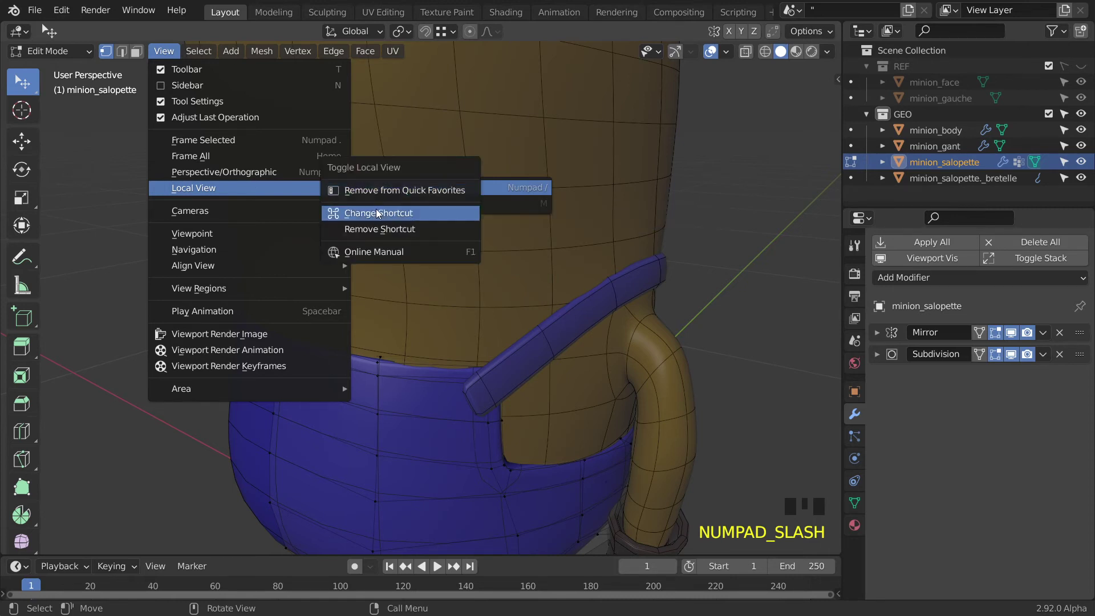
middle_drag(526, 233, 251, 208)
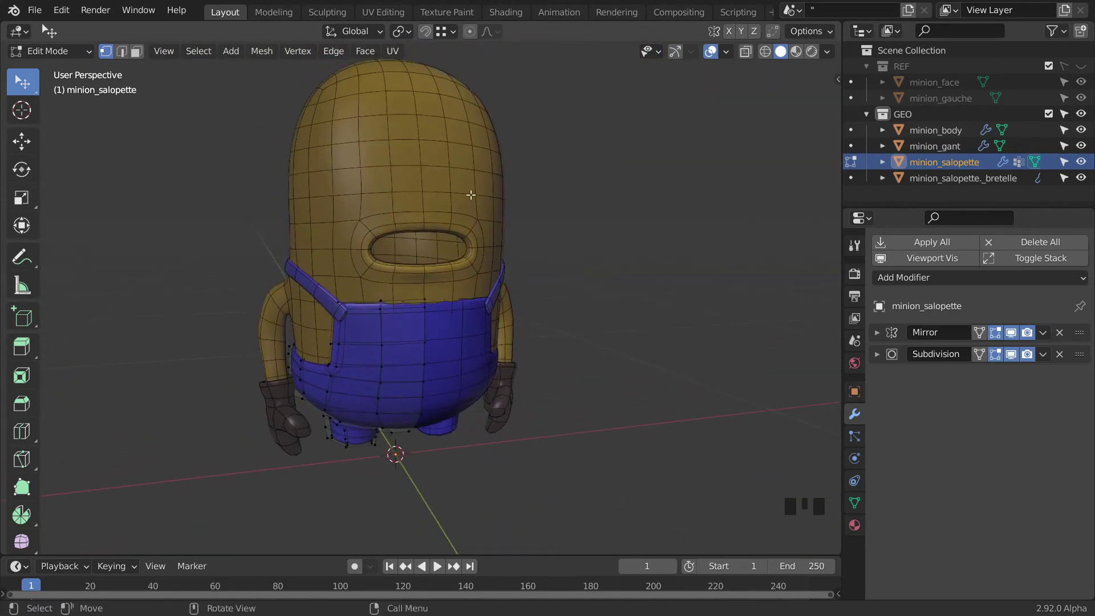
Return the overalls to Object Mode and turn off the wireframe overlay
key(Tab)
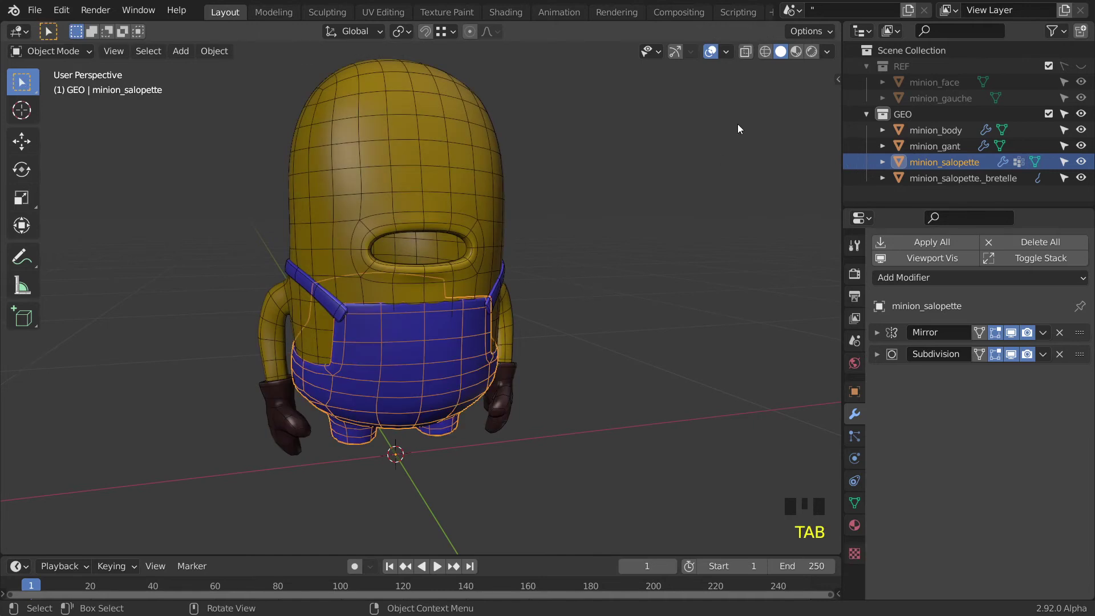
click(727, 50)
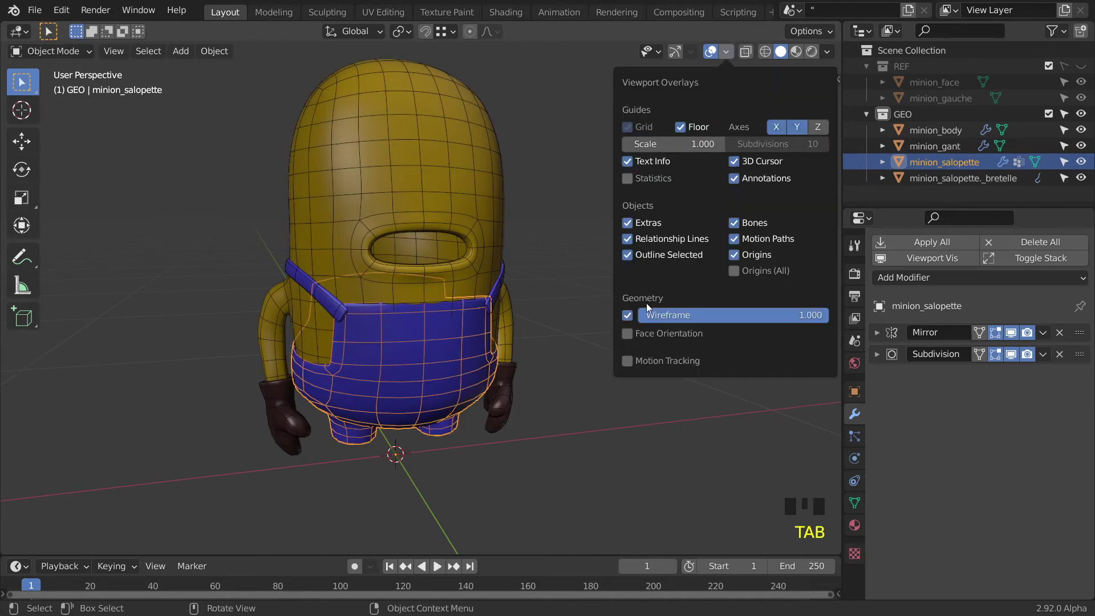
click(628, 315)
click(540, 293)
middle_drag(540, 292, 521, 315)
click(465, 323)
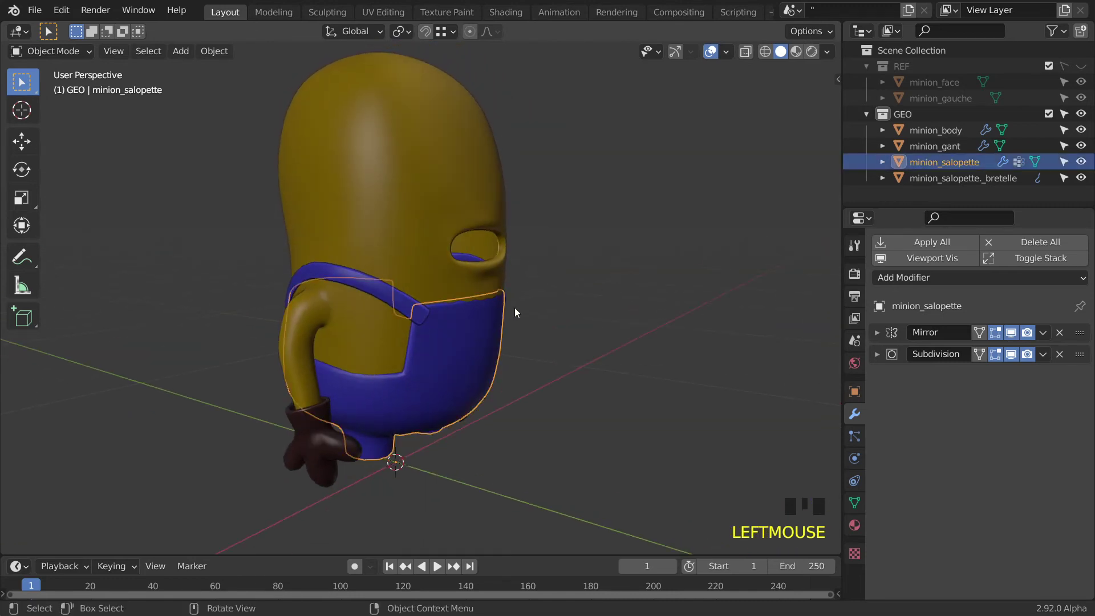
Switch the overalls to Sculpt Mode and nudge the front bib's upper edge with the Grab brush
click(64, 52)
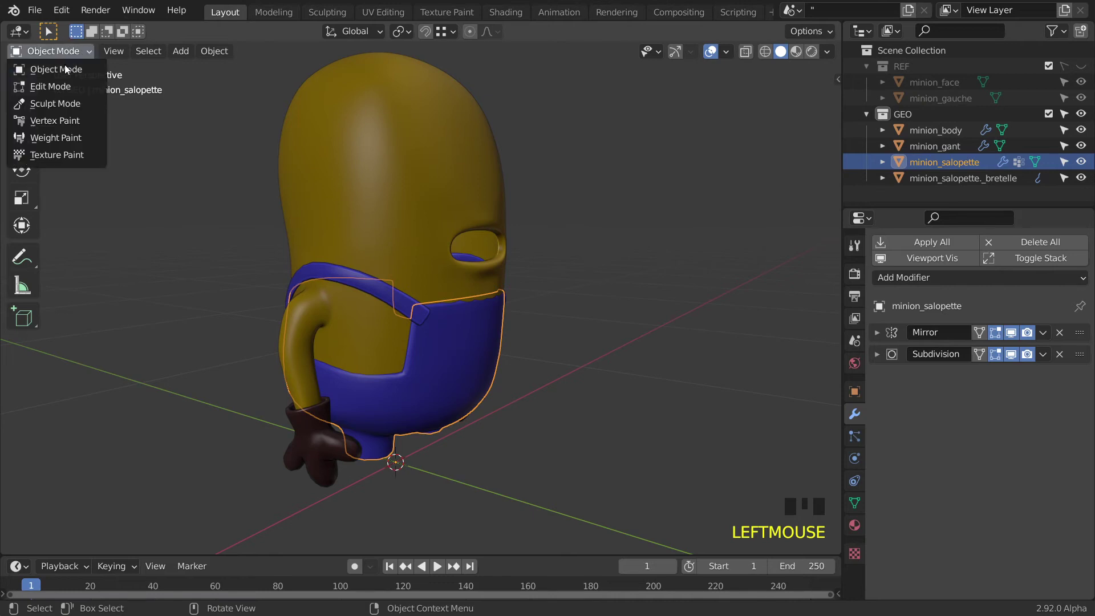
click(58, 103)
scroll(530, 359, up, 3)
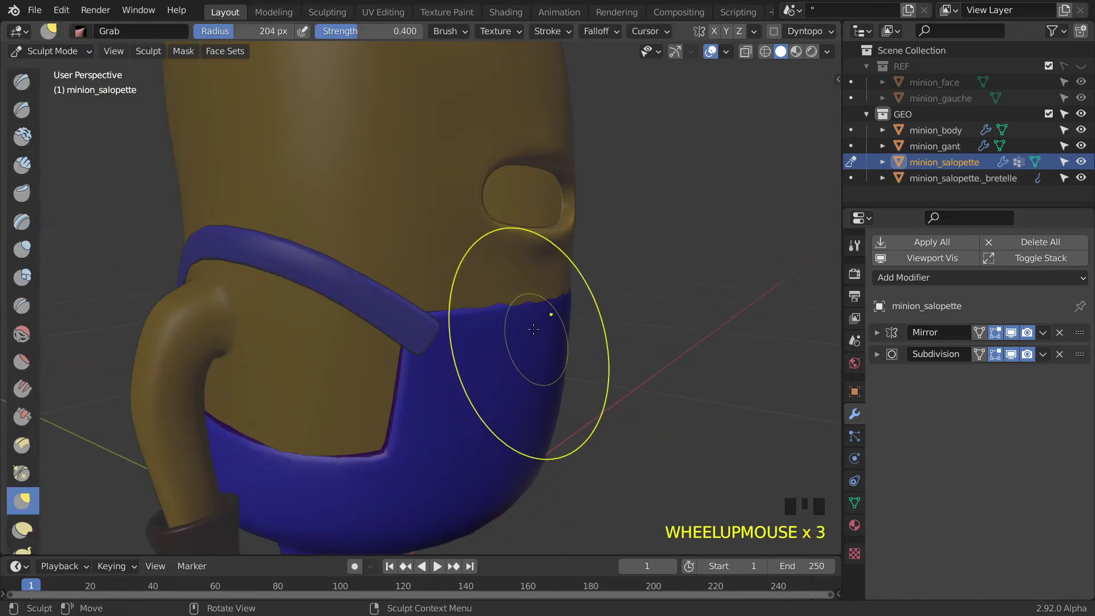
drag(527, 324, 530, 319)
middle_drag(530, 319, 478, 328)
drag(464, 327, 471, 338)
In Edit Mode, close the front bib's central gap by moving its inner lip vertex about -0.0033 m in X and 0.0014 m in Y
key(Tab)
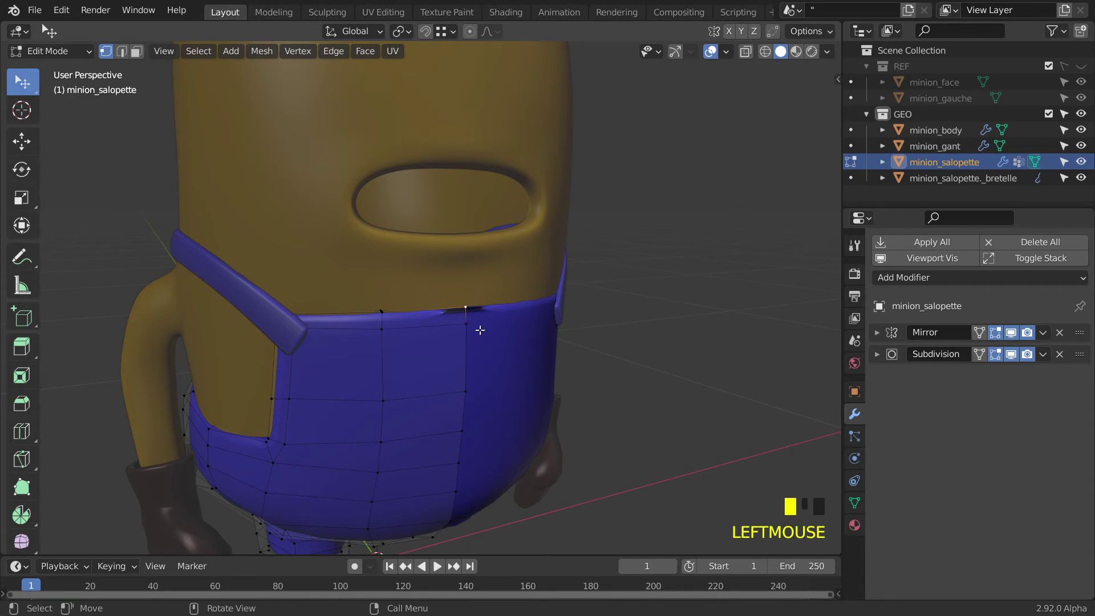
key(KP_Decimal)
scroll(480, 330, down, 7)
middle_drag(474, 340, 447, 369)
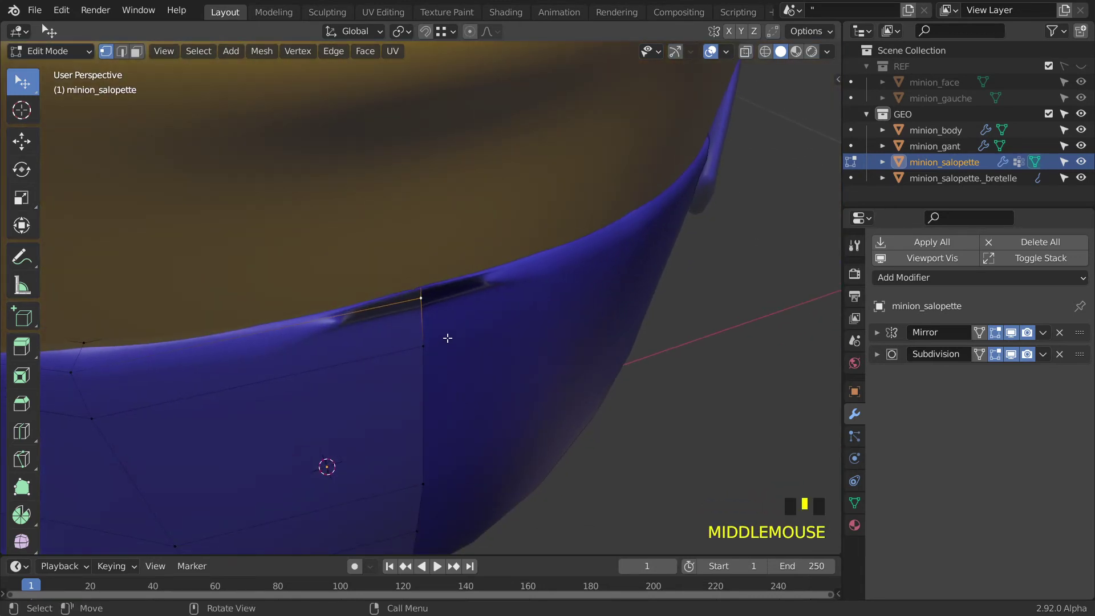
key(g)
click(465, 332)
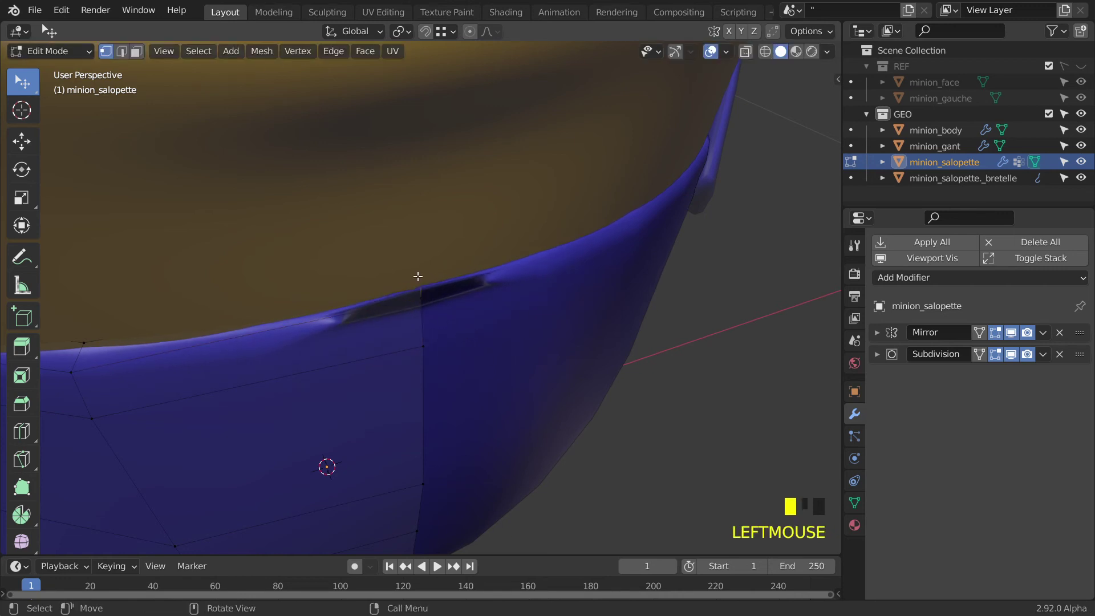
key(g)
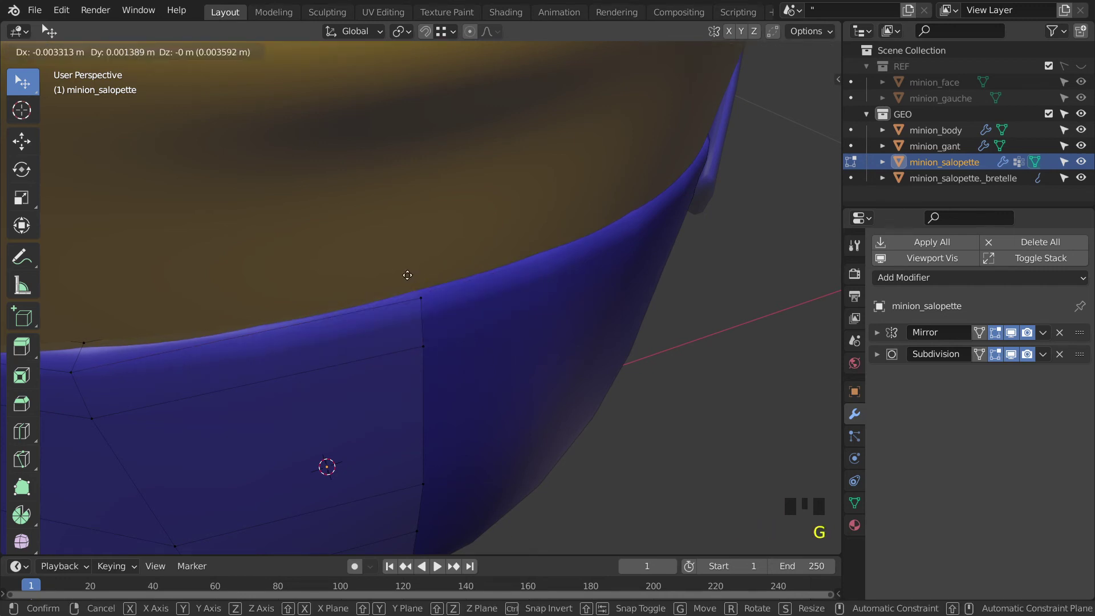
click(407, 275)
scroll(407, 275, down, 2)
Select the front bib's outer centre vertices at the upper edge and move them about -0.0023 m along global Y
middle_drag(451, 279, 598, 339)
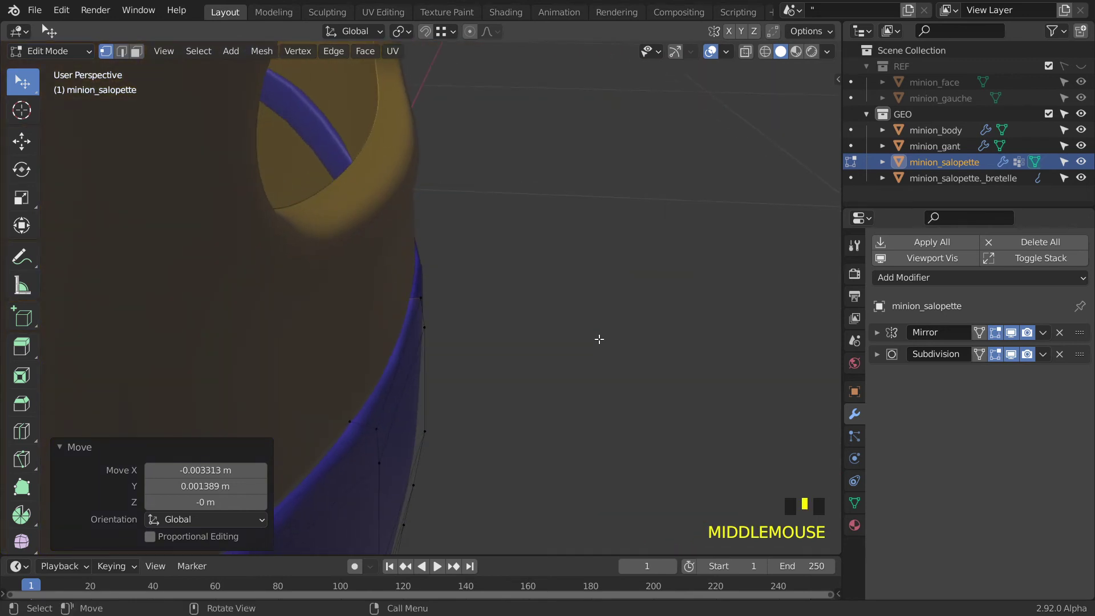
click(430, 307)
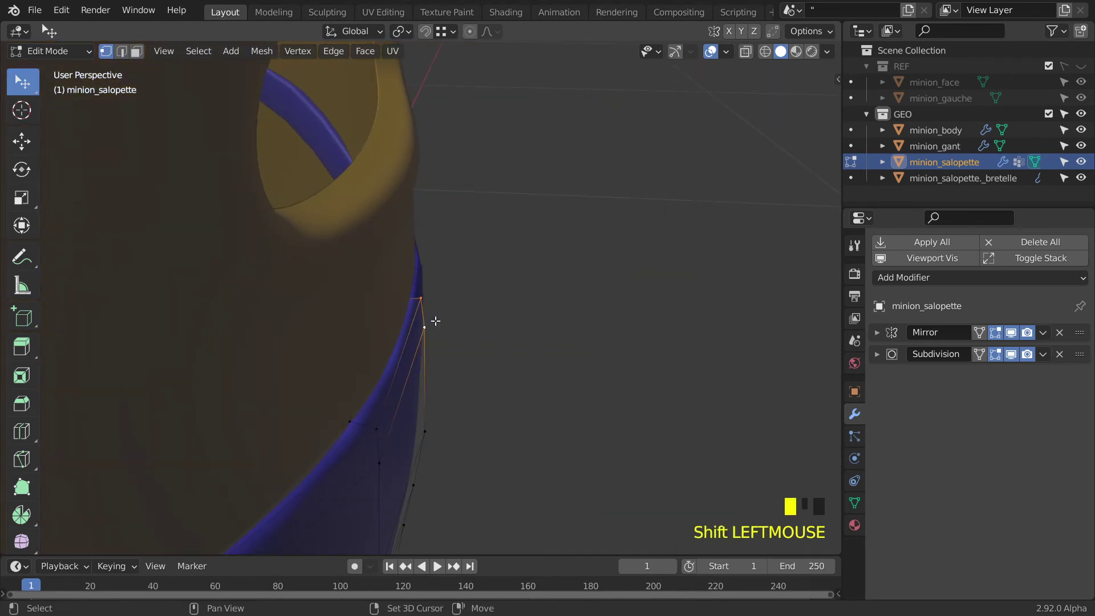
key(g)
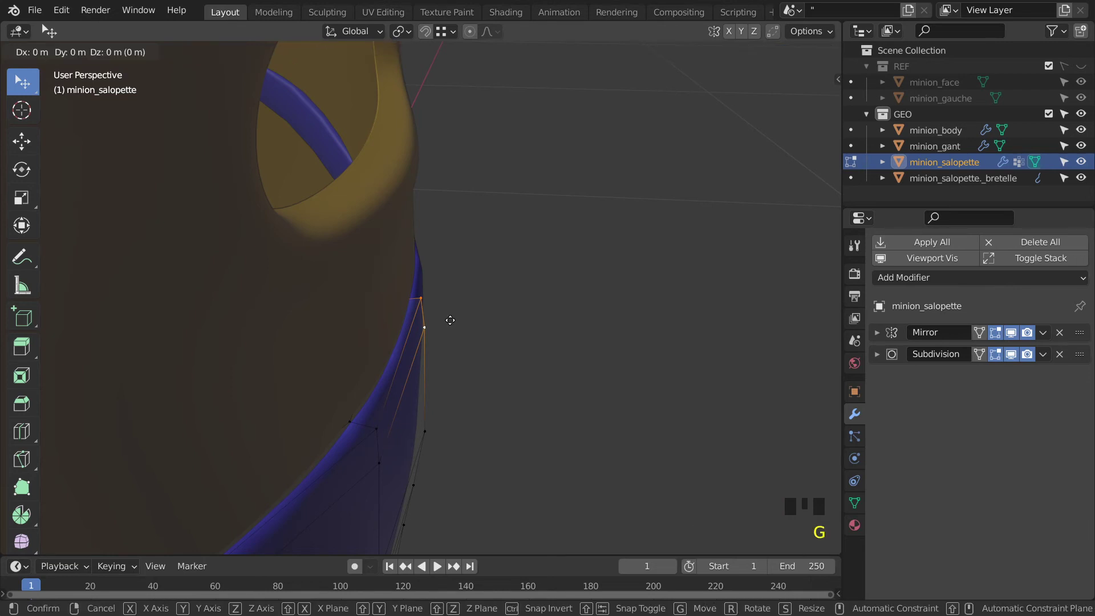
key(y)
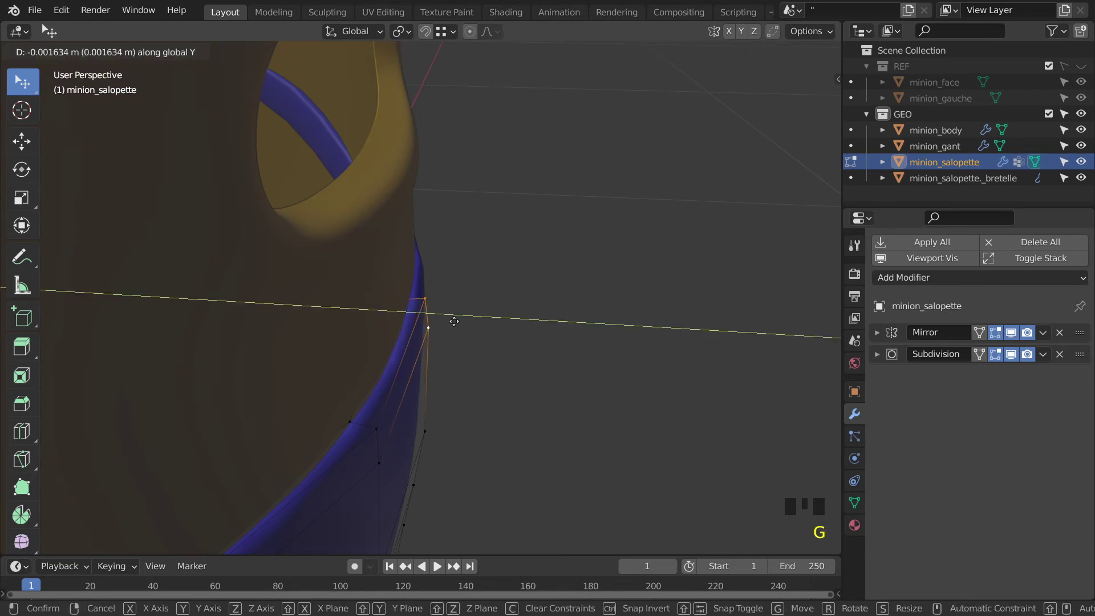
click(455, 321)
Switch back to Sculpt Mode and reshape the rear edge of the overalls' side opening with the Grab brush
scroll(455, 323, down, 3)
middle_drag(455, 323, 445, 257)
scroll(337, 329, down, 3)
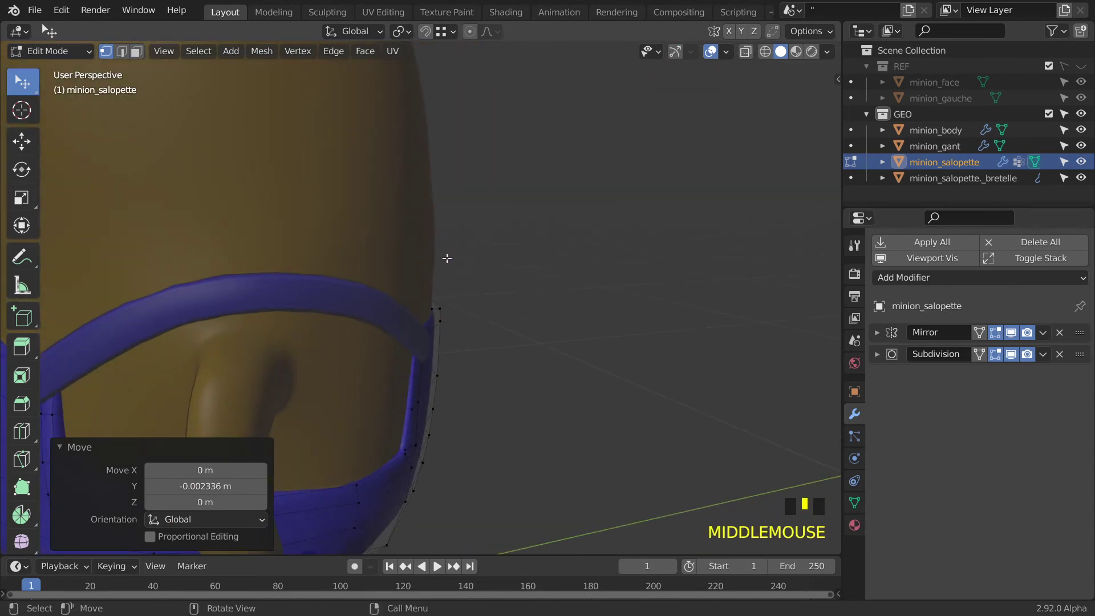
scroll(442, 297, down, 3)
middle_drag(442, 297, 320, 348)
scroll(416, 318, up, 2)
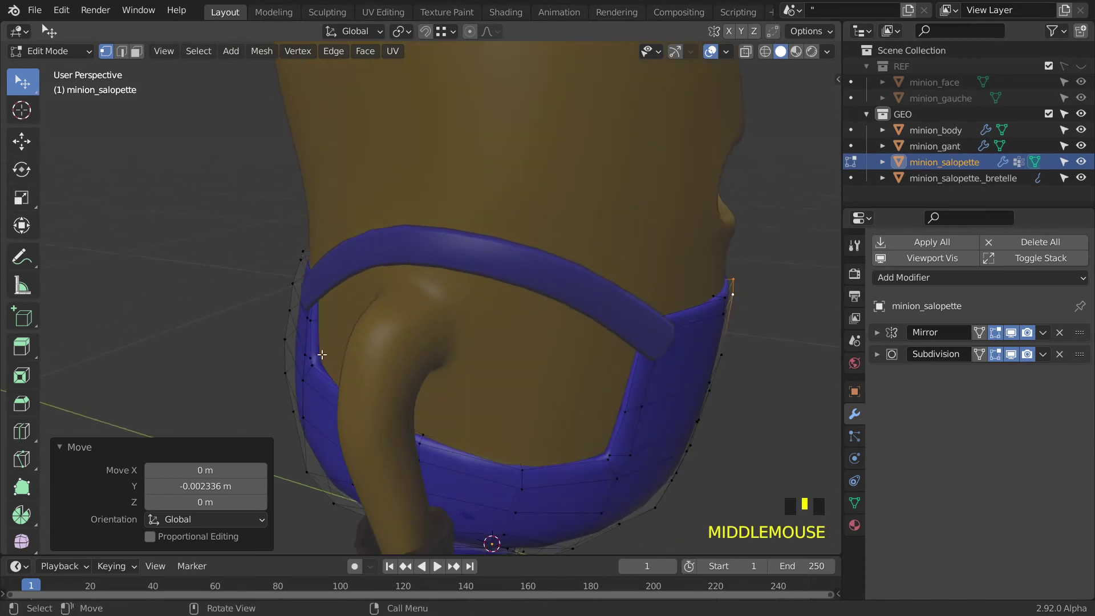
scroll(318, 351, down, 1)
click(49, 51)
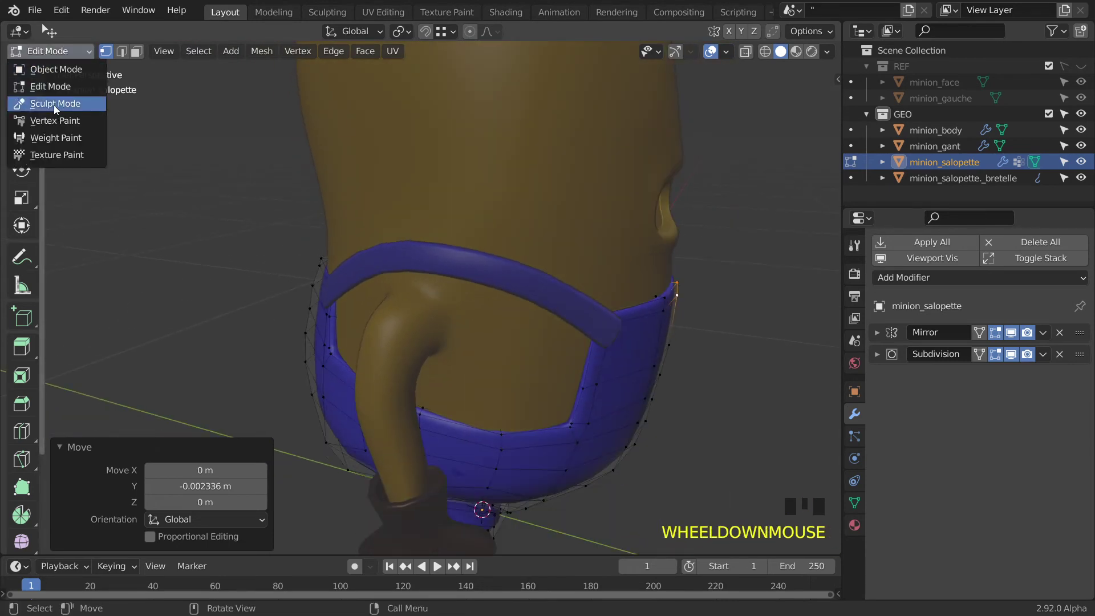
click(55, 104)
scroll(320, 399, up, 2)
scroll(320, 398, up, 2)
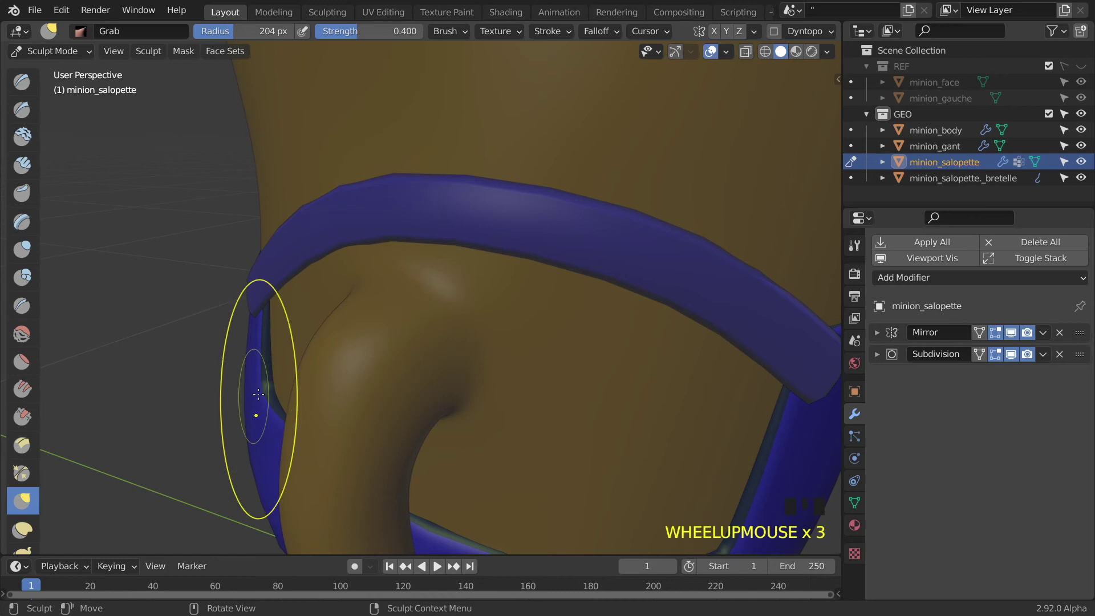
drag(267, 400, 272, 358)
Nudge the back bib's upper edge beside the strap end with the Grab brush
scroll(272, 362, down, 2)
scroll(275, 362, up, 1)
mouse_move(279, 362)
middle_down()
mouse_move(376, 359)
mouse_move(572, 395)
mouse_move(553, 459)
middle_up()
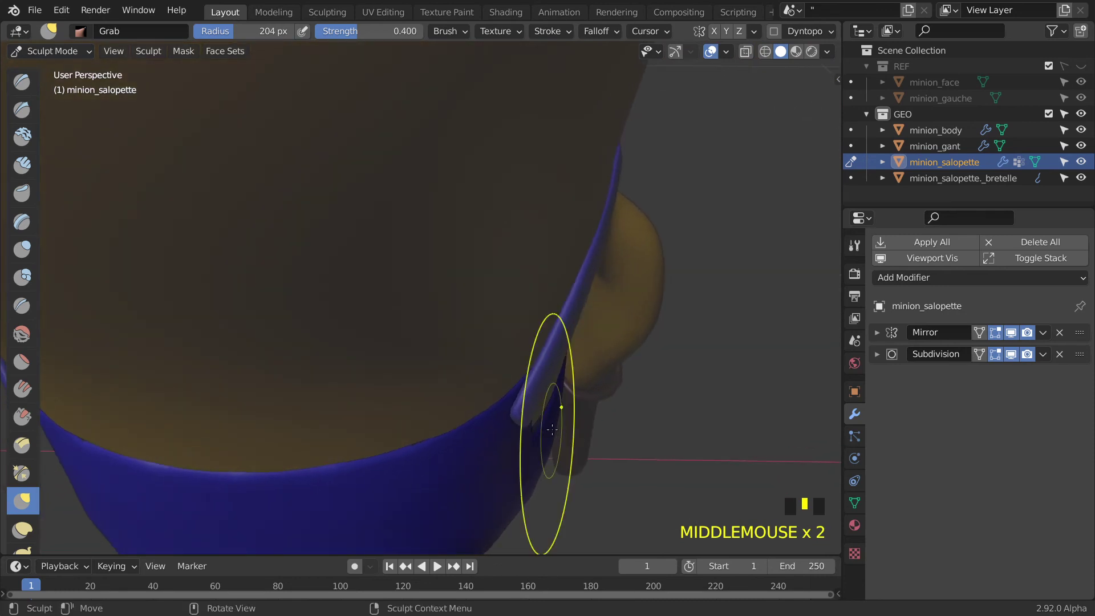
mouse_move(450, 462)
mouse_down()
mouse_move(471, 418)
mouse_move(485, 432)
mouse_move(443, 443)
mouse_up()
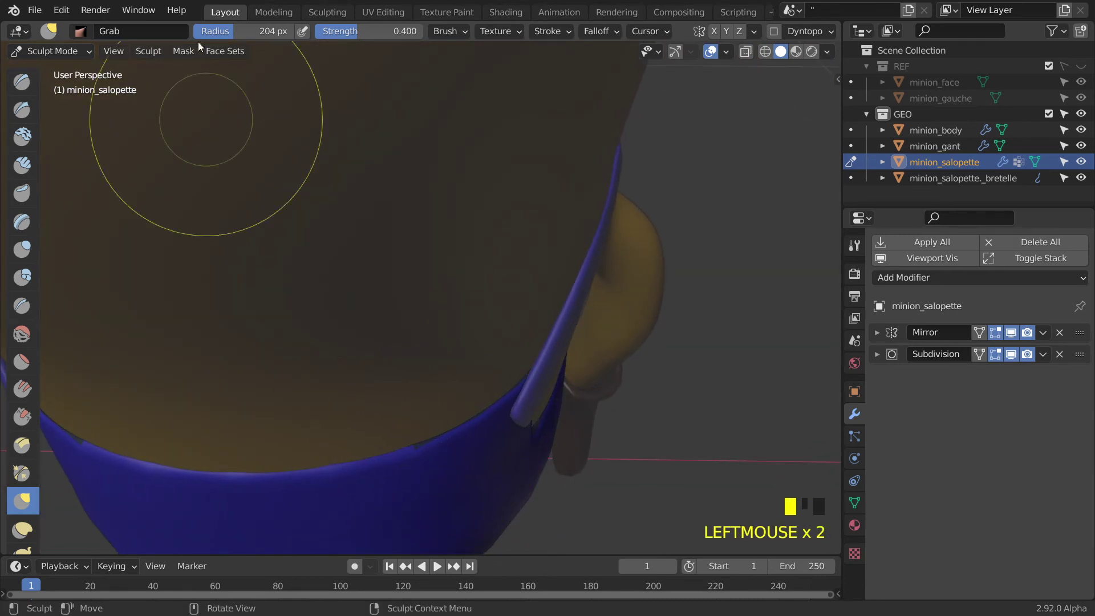
Initialize the overalls' face sets by materials
click(219, 53)
mouse_move(304, 123)
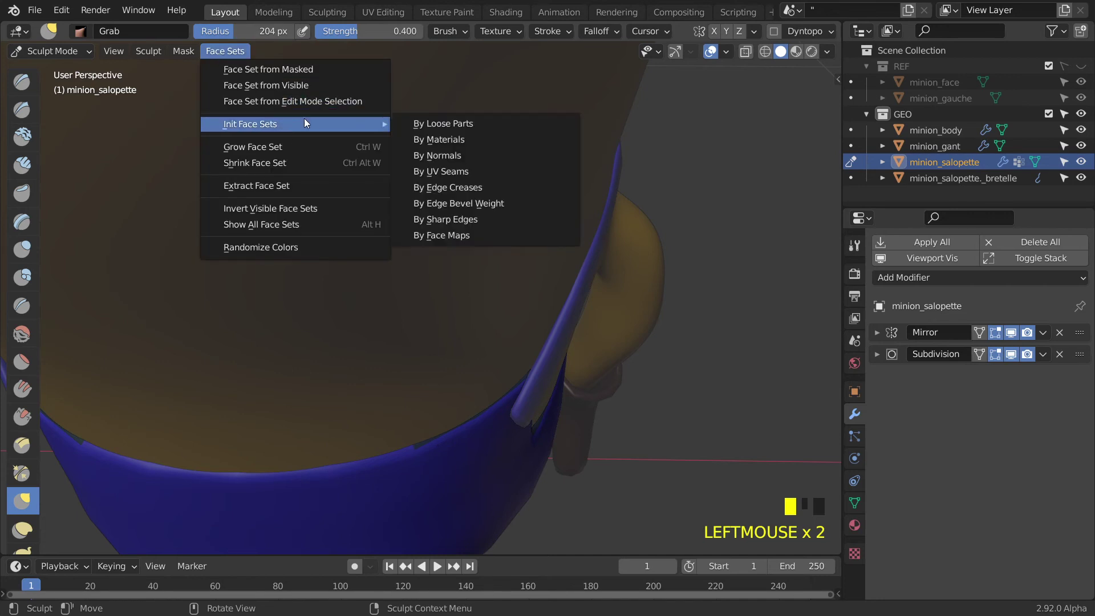
click(445, 139)
Refine the side waistline below the arm and the side opening's far corner with short Grab brush strokes
mouse_move(486, 494)
middle_down()
mouse_move(376, 399)
mouse_move(366, 403)
mouse_move(293, 293)
mouse_move(232, 331)
mouse_move(489, 502)
middle_up()
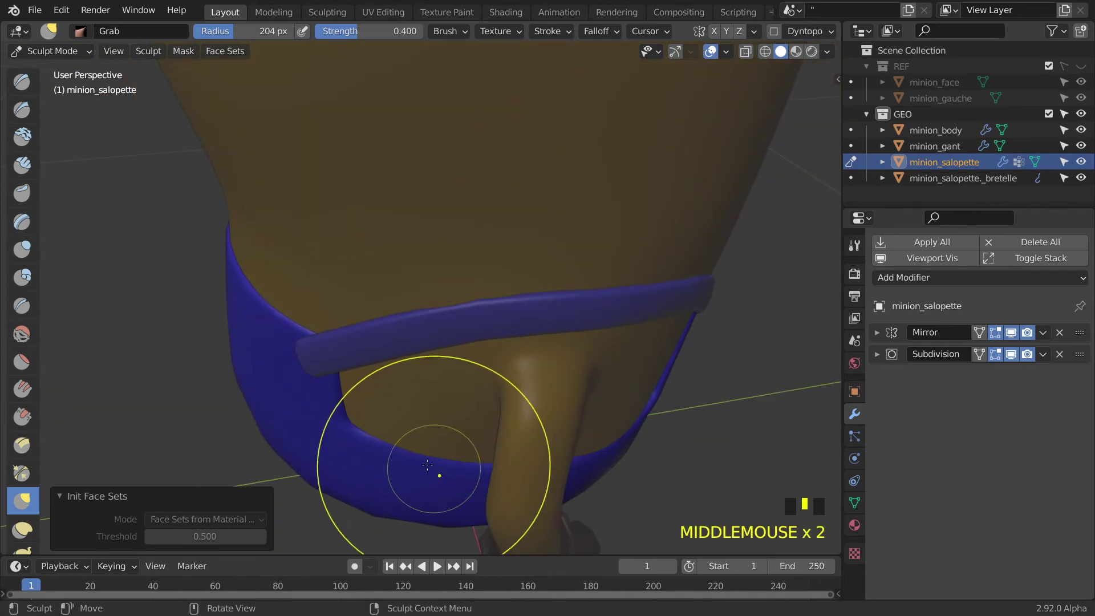
drag(418, 457, 417, 465)
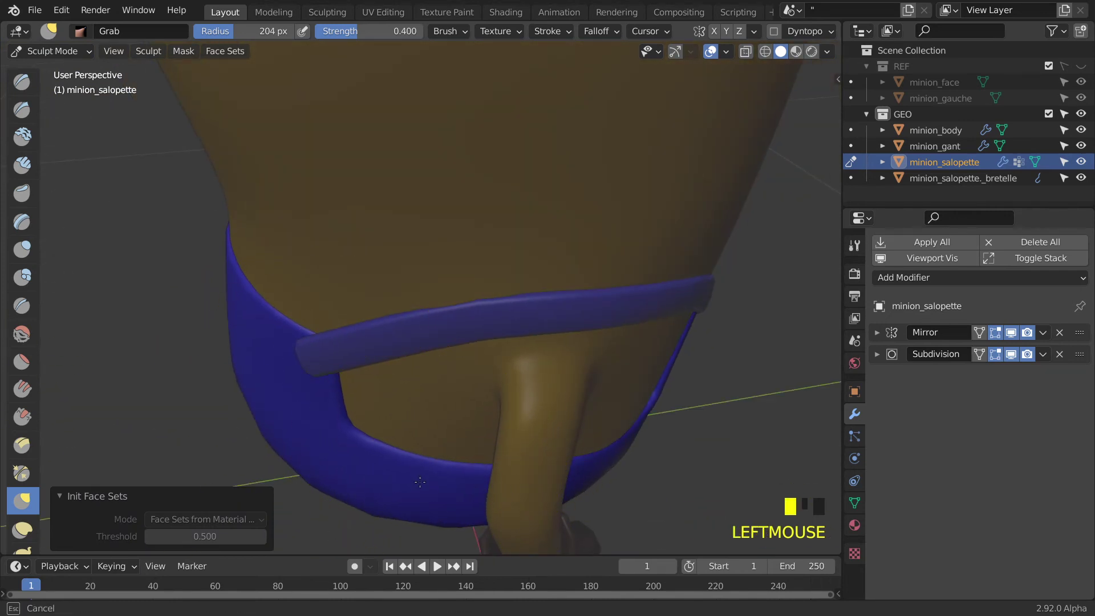
mouse_move(421, 491)
middle_down()
mouse_move(318, 398)
mouse_move(379, 410)
mouse_move(408, 507)
middle_up()
drag(408, 507, 413, 502)
mouse_move(414, 502)
middle_down()
mouse_move(559, 442)
mouse_move(590, 413)
middle_up()
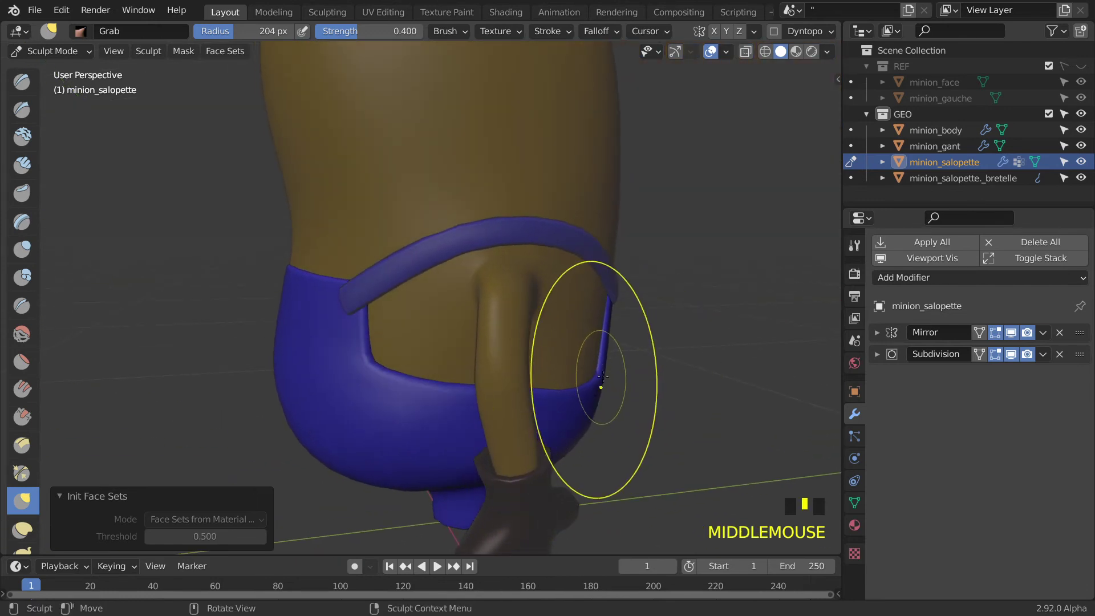
drag(601, 376, 600, 371)
mouse_move(606, 297)
middle_down()
mouse_move(428, 335)
mouse_move(450, 331)
middle_up()
scroll(491, 320, down, 1)
mouse_move(546, 302)
middle_down()
mouse_move(496, 310)
mouse_move(542, 308)
mouse_move(513, 294)
middle_up()
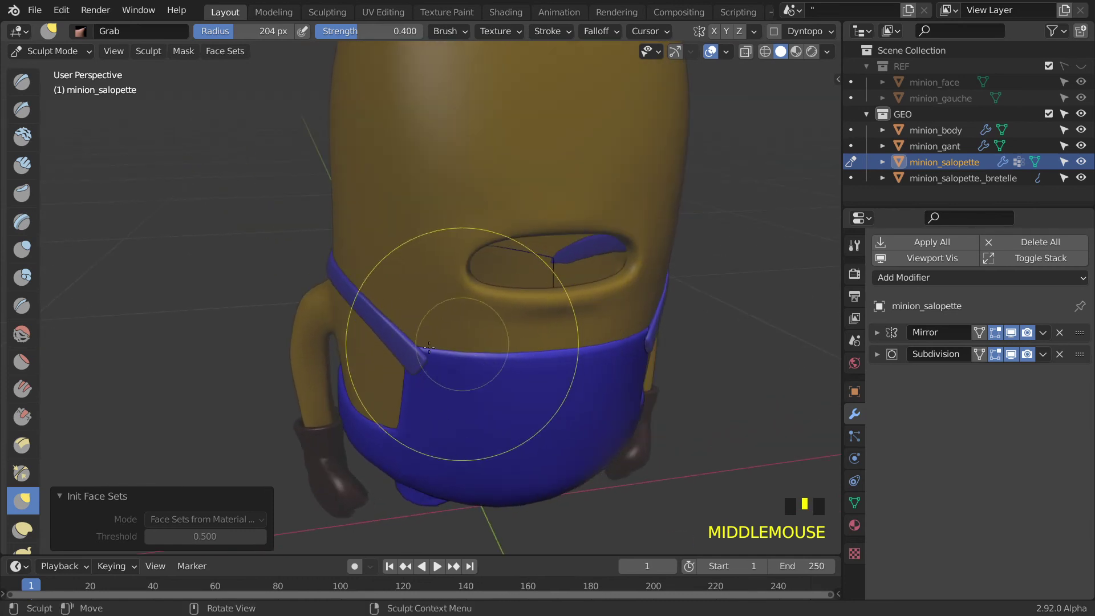
scroll(429, 346, up, 2)
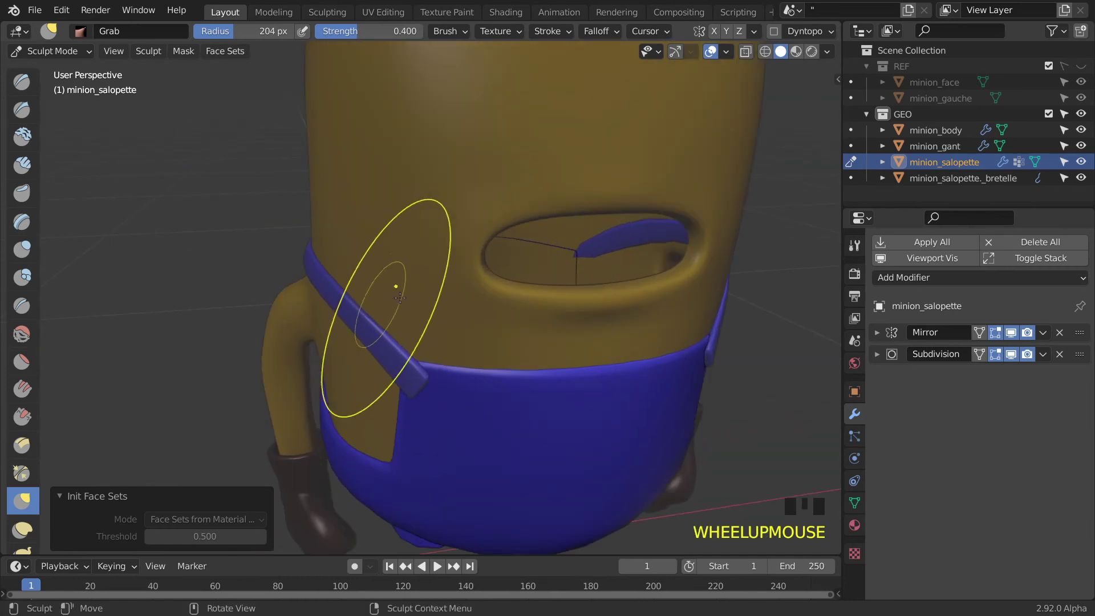
Return to Object Mode, select the straps and apply their Solidify modifier
click(64, 50)
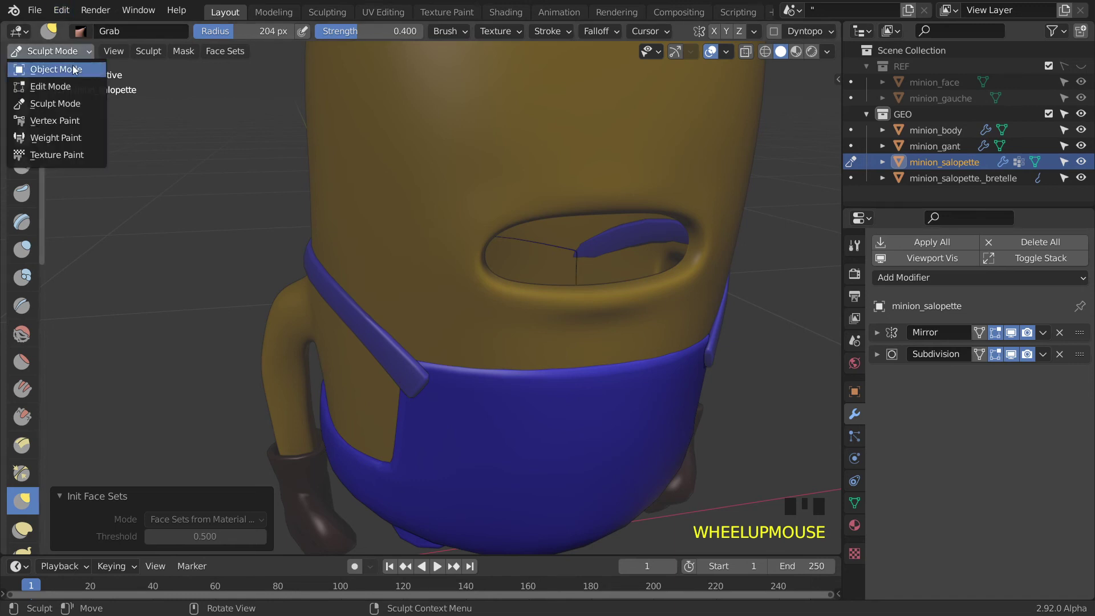
click(74, 70)
click(392, 352)
middle_drag(393, 353, 435, 368)
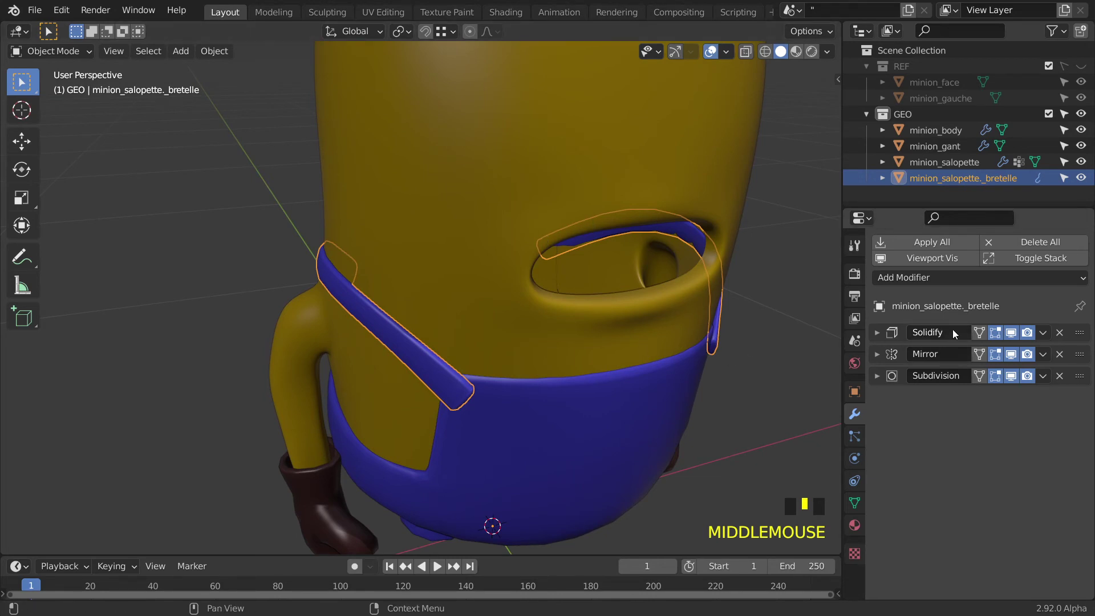
click(1043, 332)
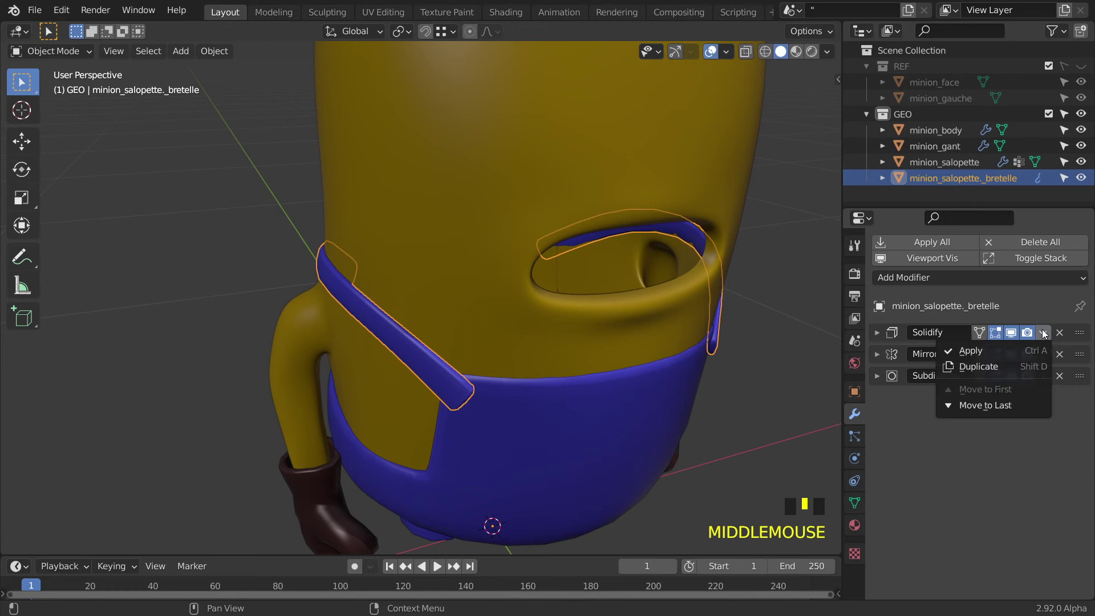
click(999, 353)
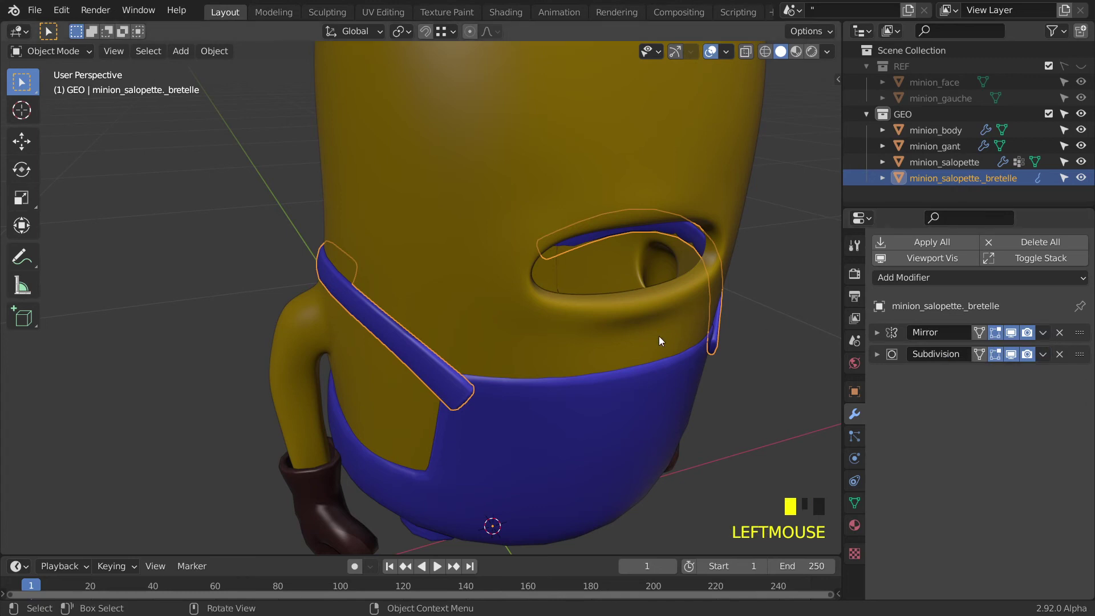
Isolate the straps in local view, delete the strip of faces on their inner side facing the body, and restore the full scene
key(KP_Divide)
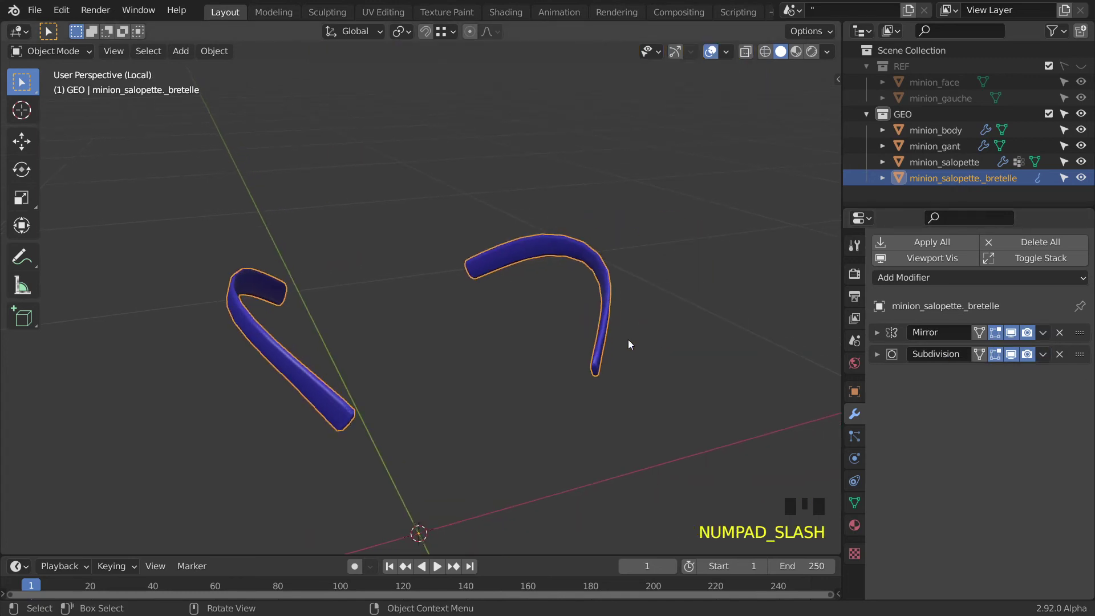
scroll(577, 342, up, 2)
key(Tab)
middle_drag(576, 342, 214, 319)
scroll(207, 320, up, 2)
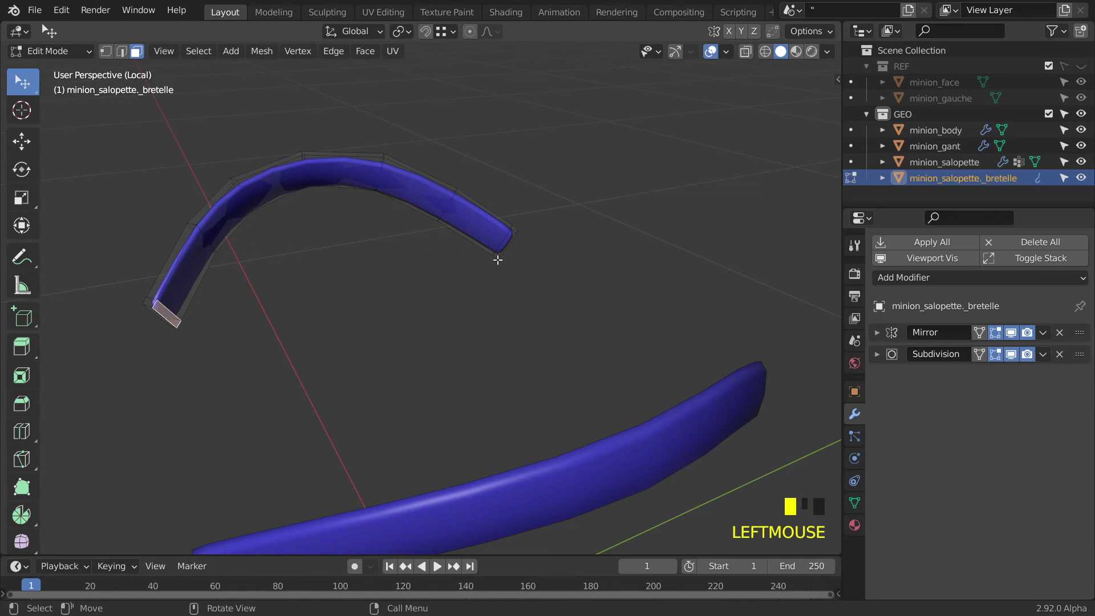
ctrl+click(504, 244)
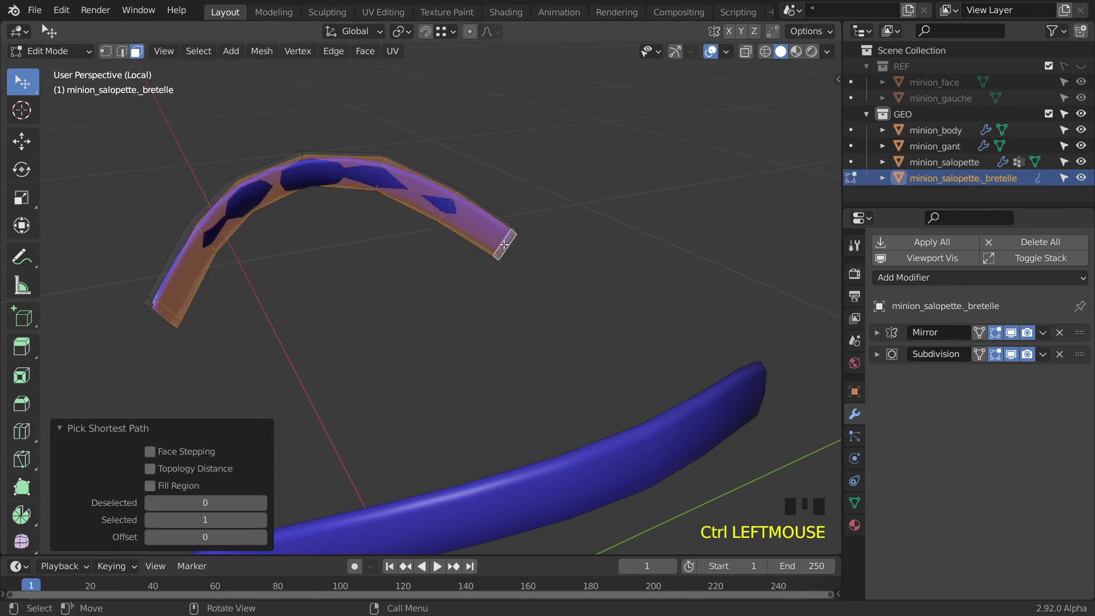
key(x)
click(432, 269)
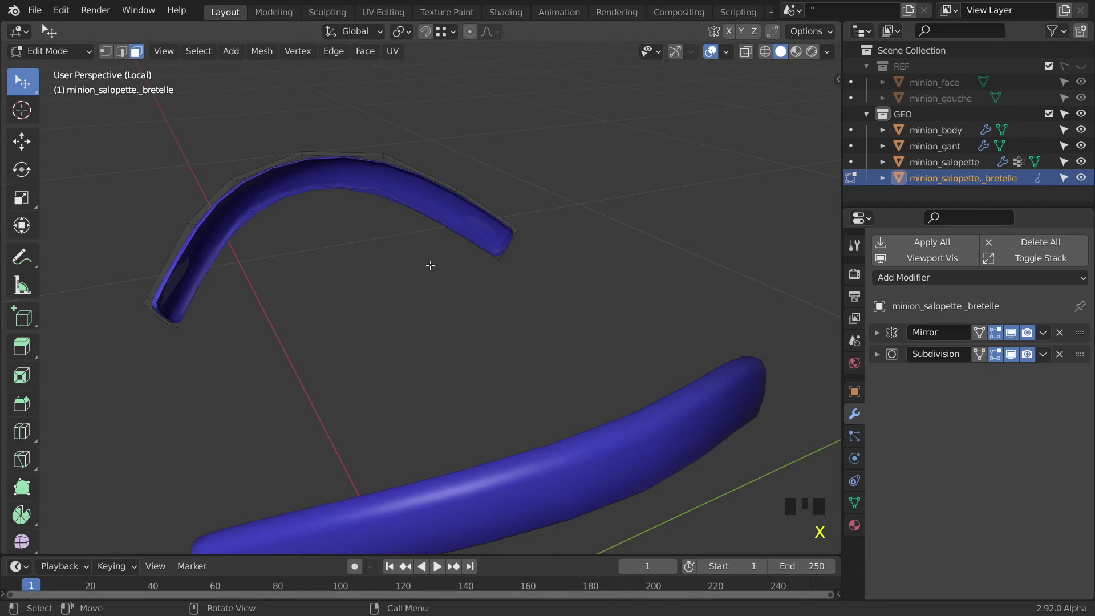
scroll(364, 293, down, 1)
middle_drag(366, 299, 532, 263)
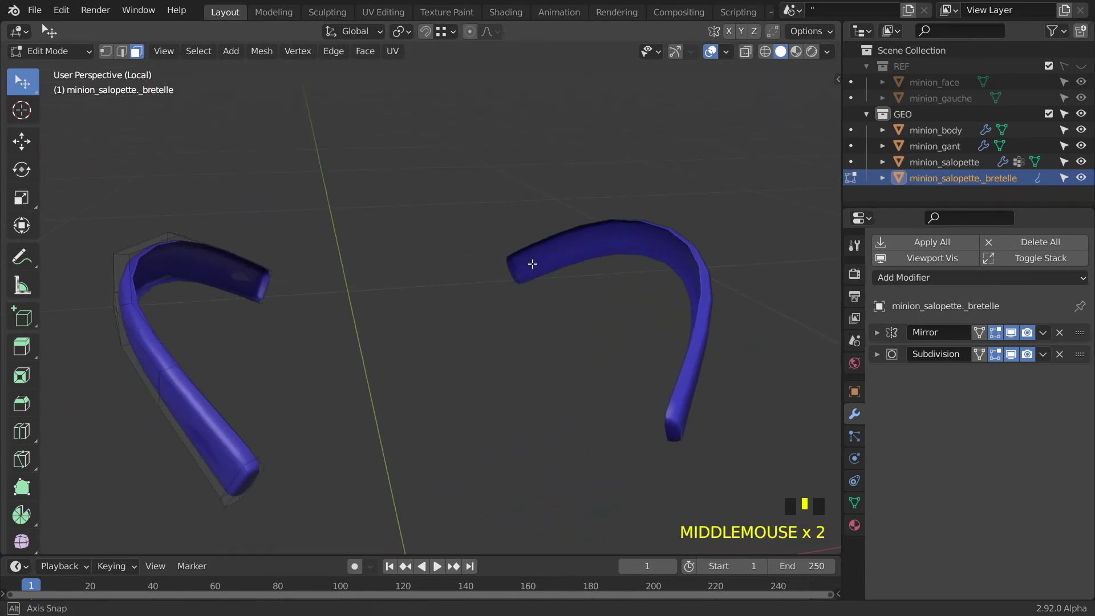
key(Tab)
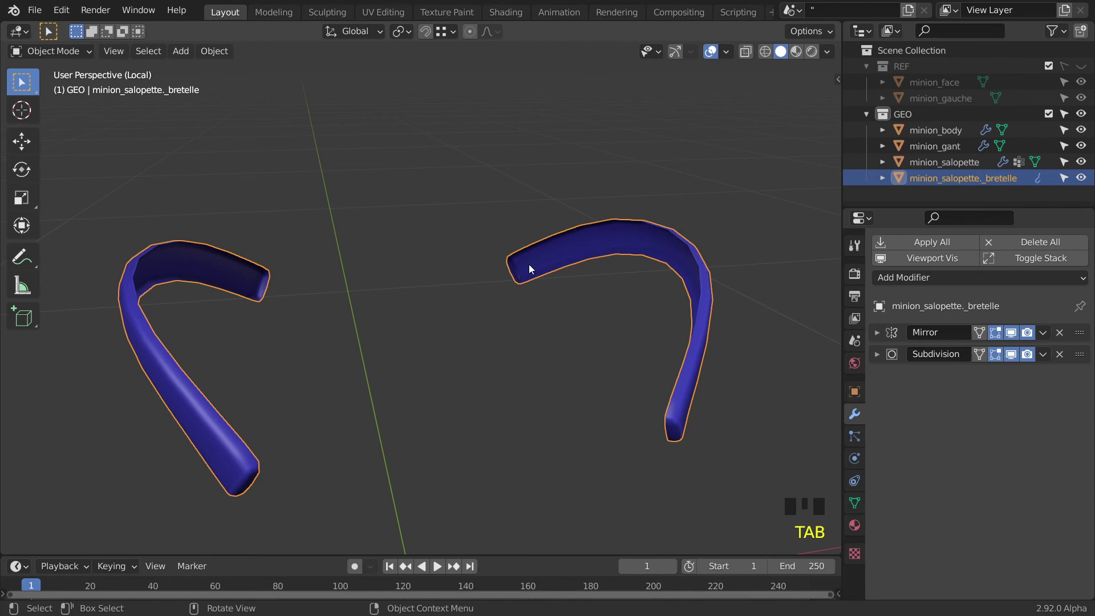
key(KP_Divide)
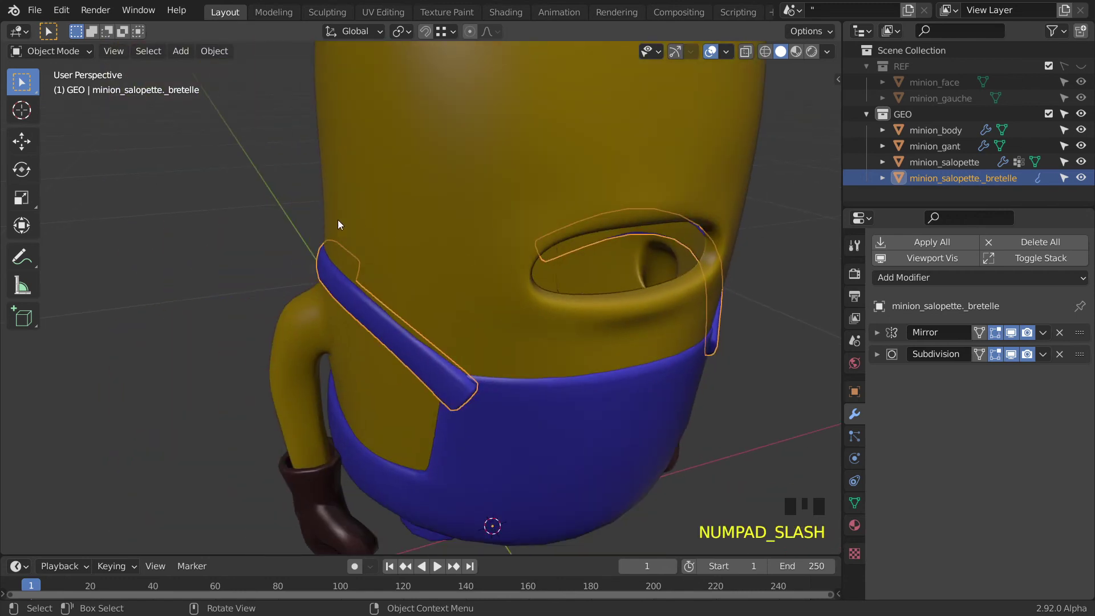
Select the straps from the back of the body and switch them to Sculpt Mode
click(262, 201)
scroll(262, 201, down, 1)
middle_drag(263, 200, 501, 308)
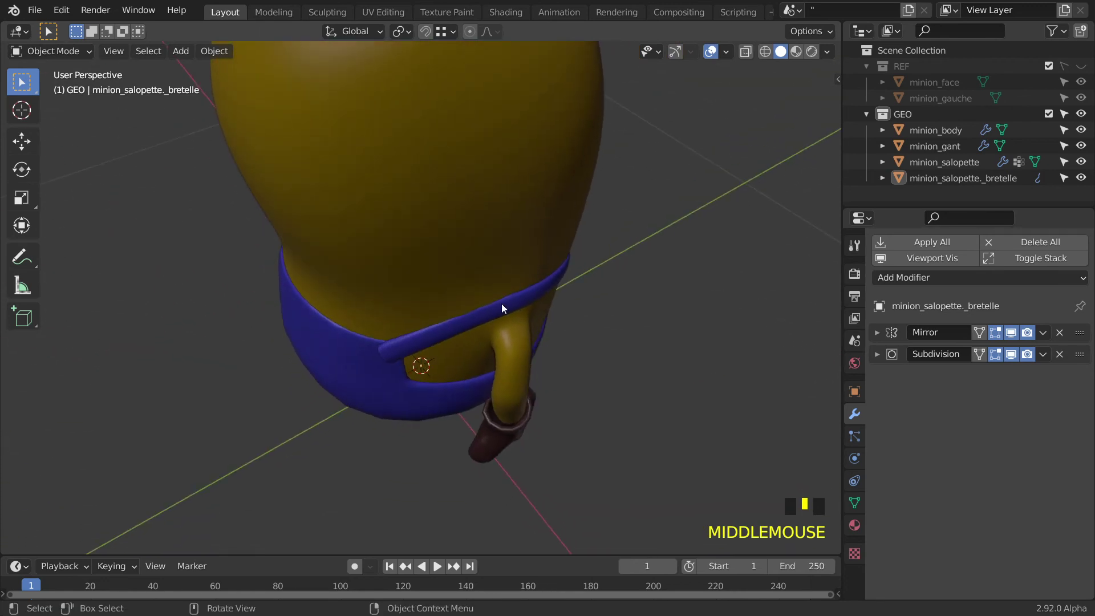
click(497, 311)
click(35, 53)
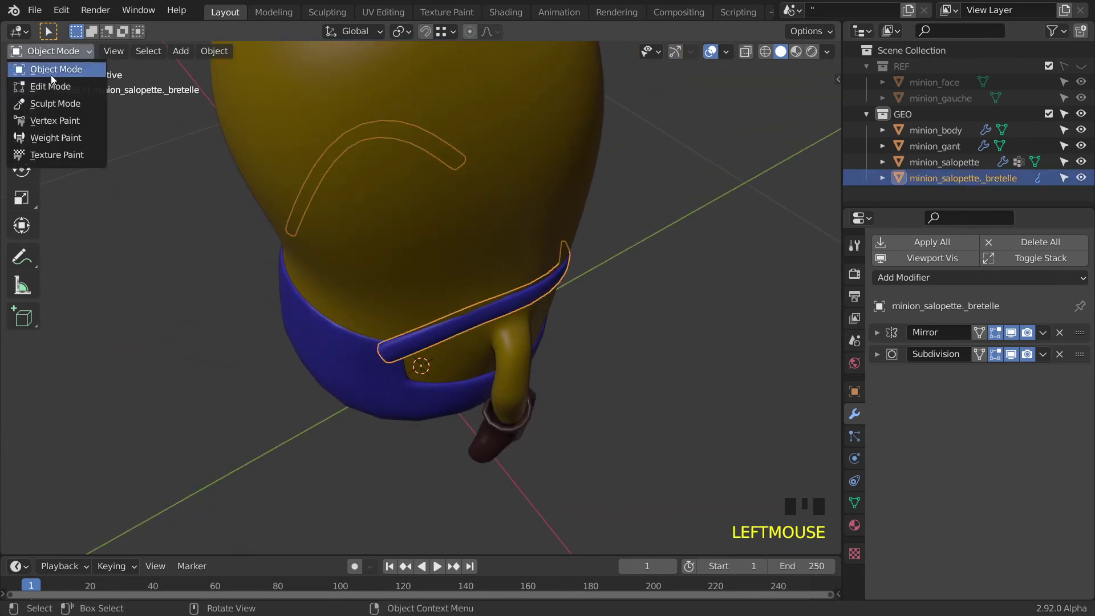
click(57, 103)
scroll(490, 358, up, 2)
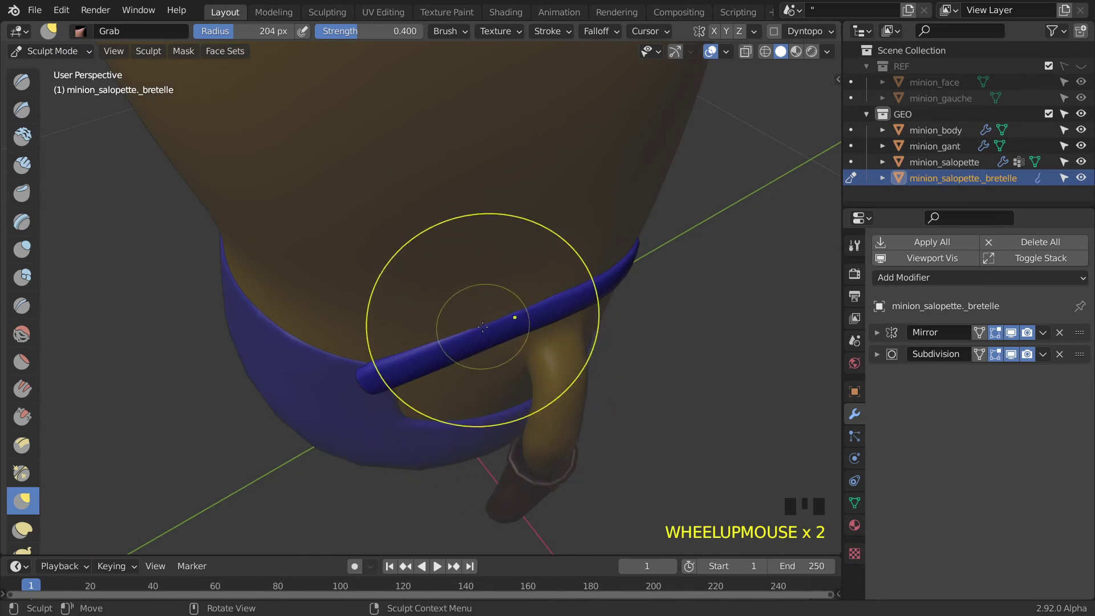
Adjust the strap's back, front and shoulder stretches against the body with short Grab brush strokes
mouse_move(510, 315)
mouse_down()
mouse_move(486, 335)
mouse_move(518, 324)
mouse_up()
mouse_move(519, 324)
middle_down()
mouse_move(492, 342)
mouse_move(252, 284)
mouse_move(274, 320)
middle_up()
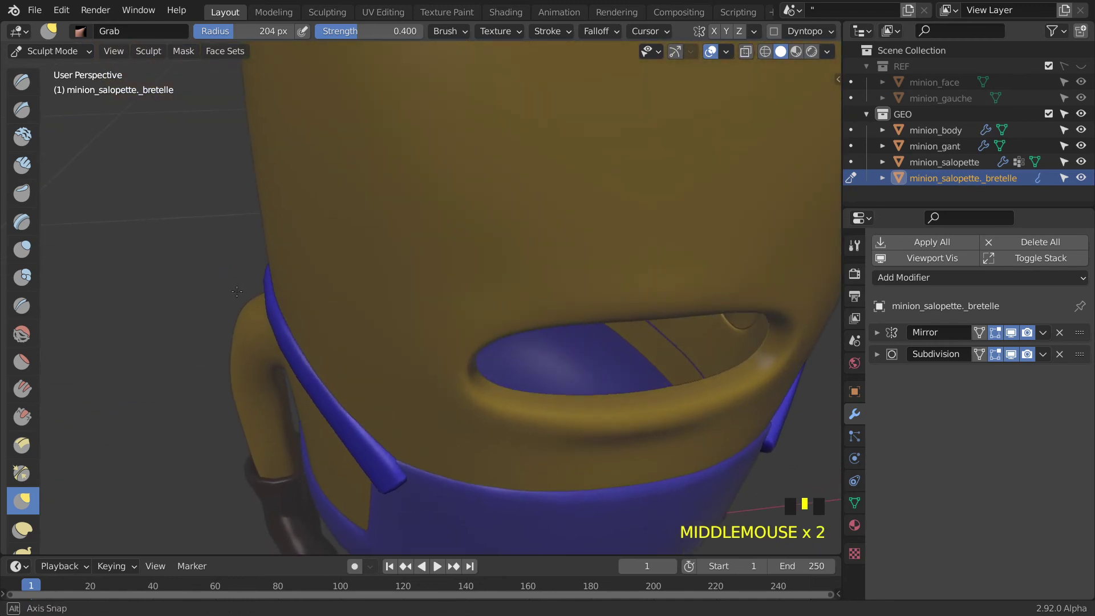
drag(329, 403, 311, 389)
middle_drag(312, 389, 435, 237)
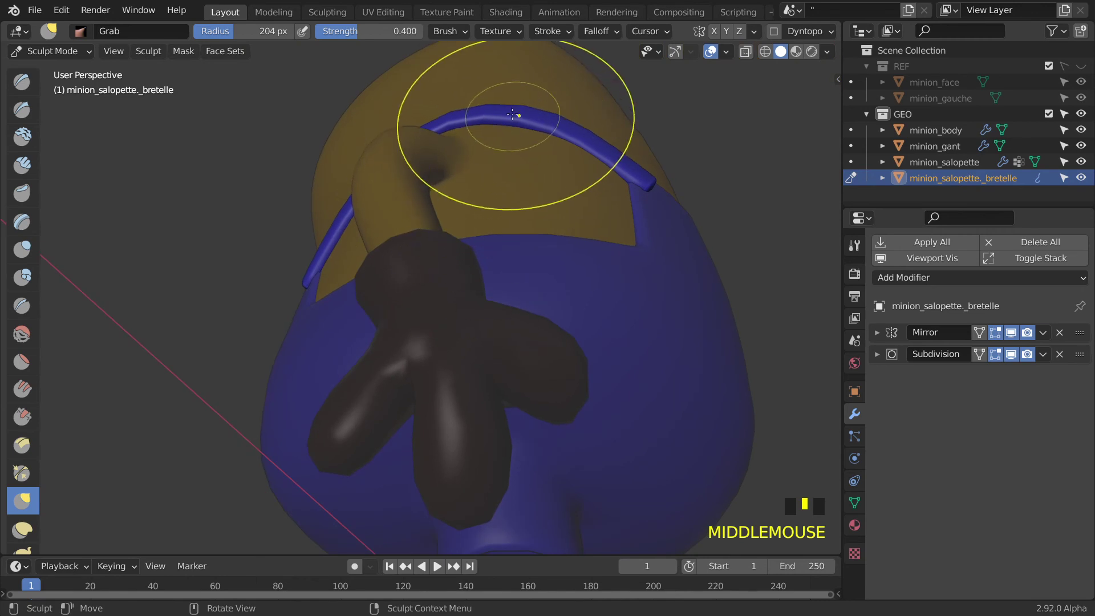
drag(515, 122, 510, 130)
middle_drag(510, 131, 513, 269)
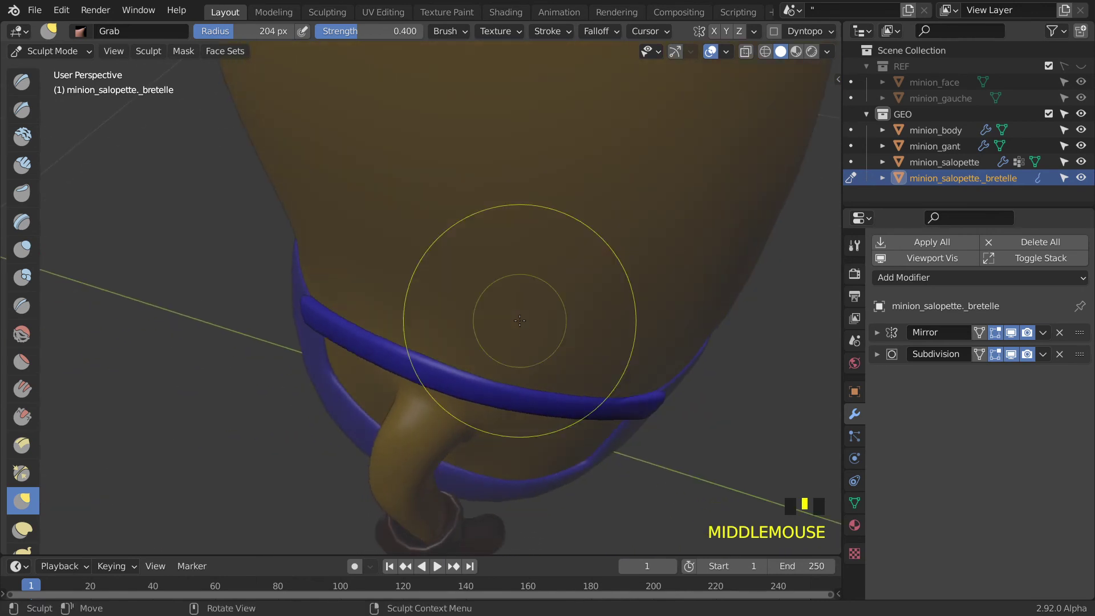
Set the Grab brush radius to 137 px and refine the strap's fit near its ends with short strokes
right_click(553, 382)
mouse_move(515, 383)
mouse_down()
mouse_move(483, 383)
mouse_move(540, 391)
mouse_move(539, 400)
mouse_up()
mouse_move(539, 400)
middle_down()
mouse_move(510, 145)
mouse_move(361, 86)
middle_up()
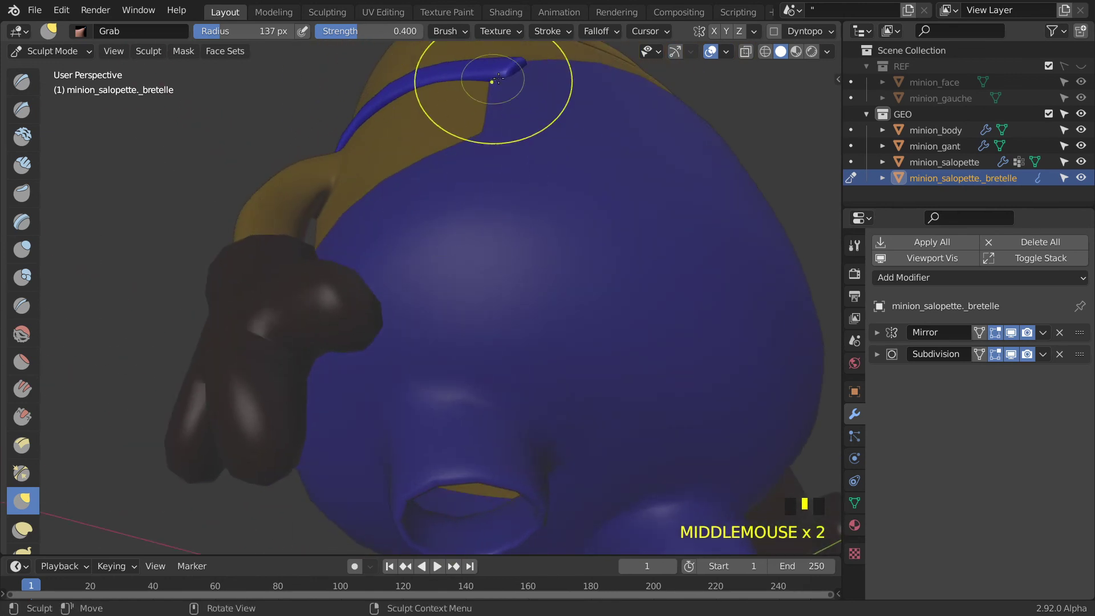
drag(508, 77, 505, 87)
mouse_move(505, 87)
middle_down()
mouse_move(479, 142)
mouse_move(421, 200)
middle_up()
drag(332, 225, 331, 232)
mouse_move(331, 232)
middle_down()
mouse_move(518, 232)
mouse_move(625, 203)
middle_up()
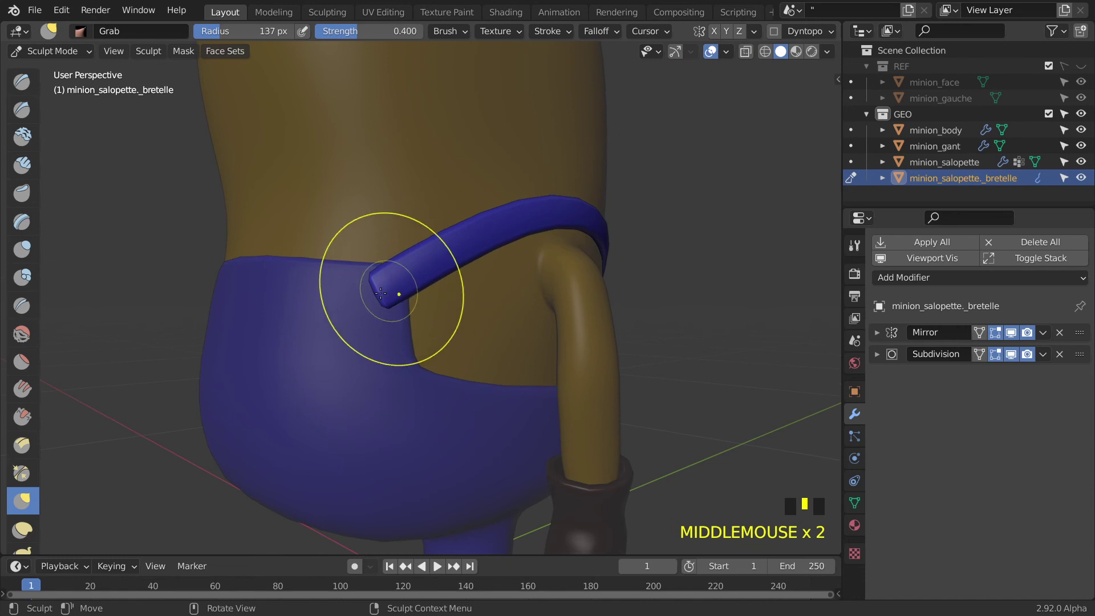
Set the straps' subdivision to level 2
scroll(381, 293, up, 2)
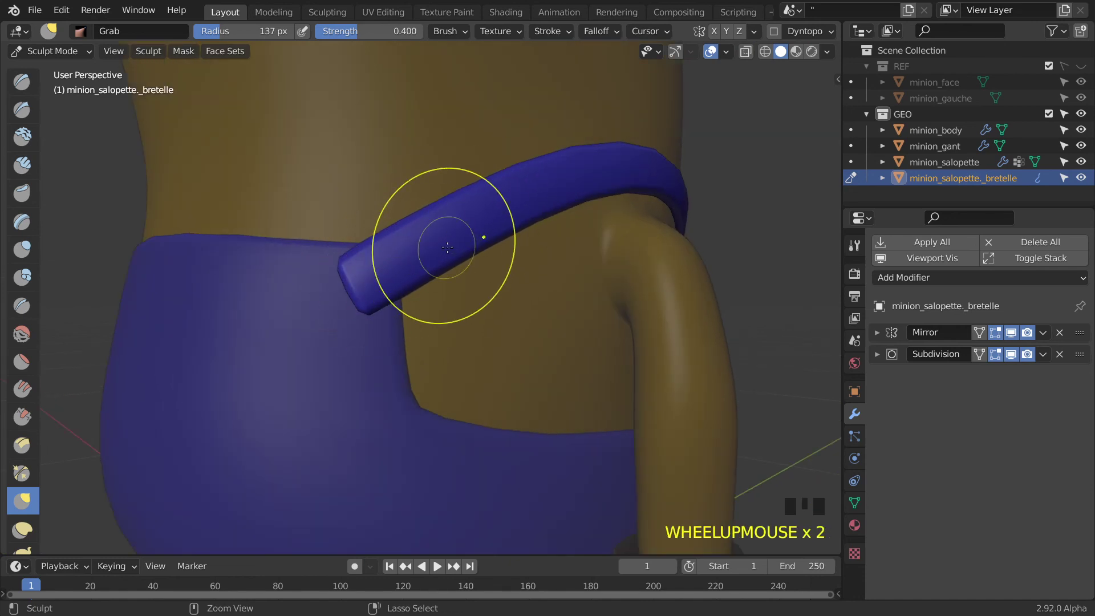
key(ctrl+2)
scroll(542, 224, down, 1)
middle_drag(542, 225, 391, 268)
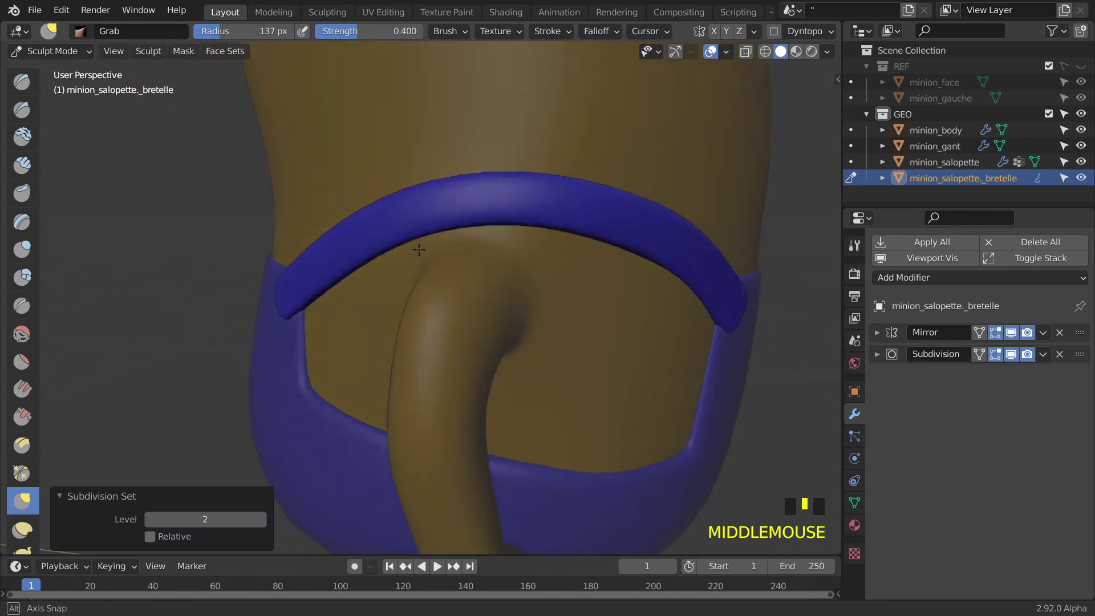
scroll(391, 269, down, 2)
middle_drag(470, 276, 661, 327)
Switch sculpting to the overalls and nudge the back bib's upper edge with the Grab brush
key(Tab)
key(Tab)
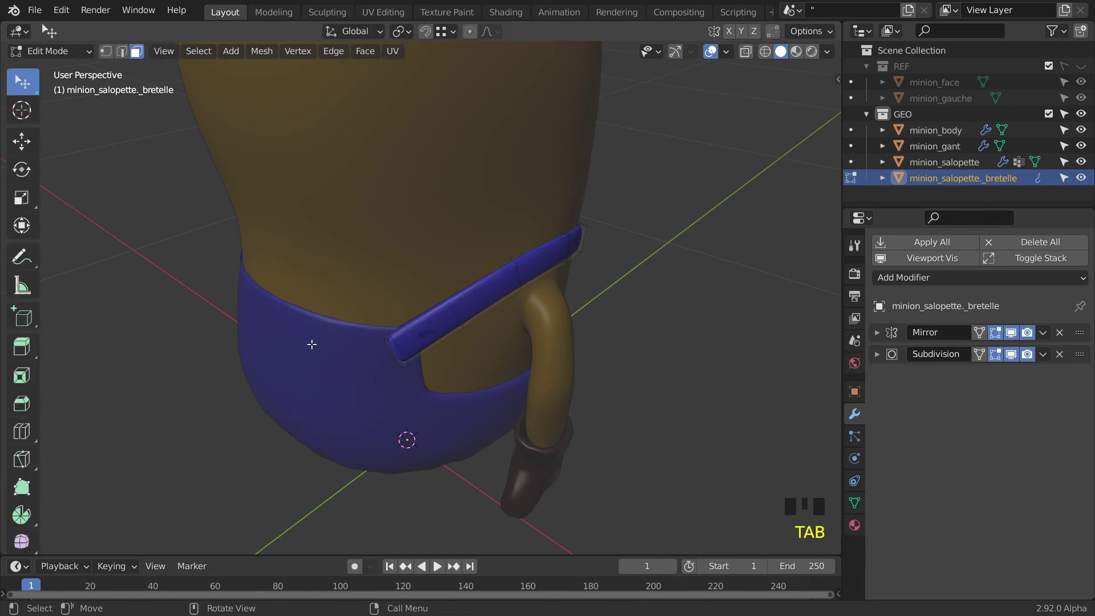
click(851, 162)
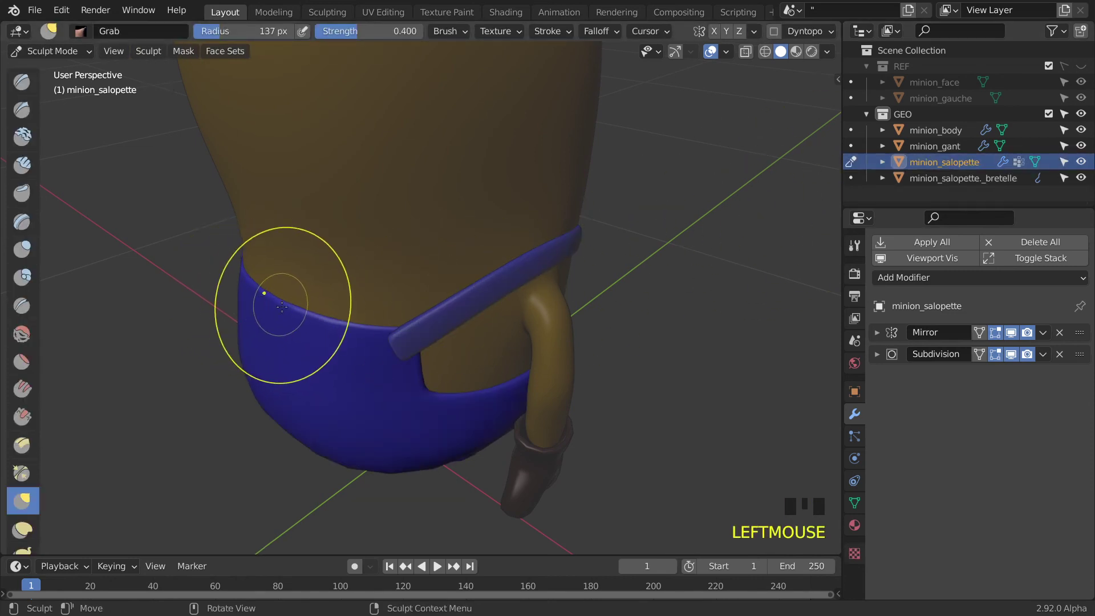
drag(272, 300, 265, 306)
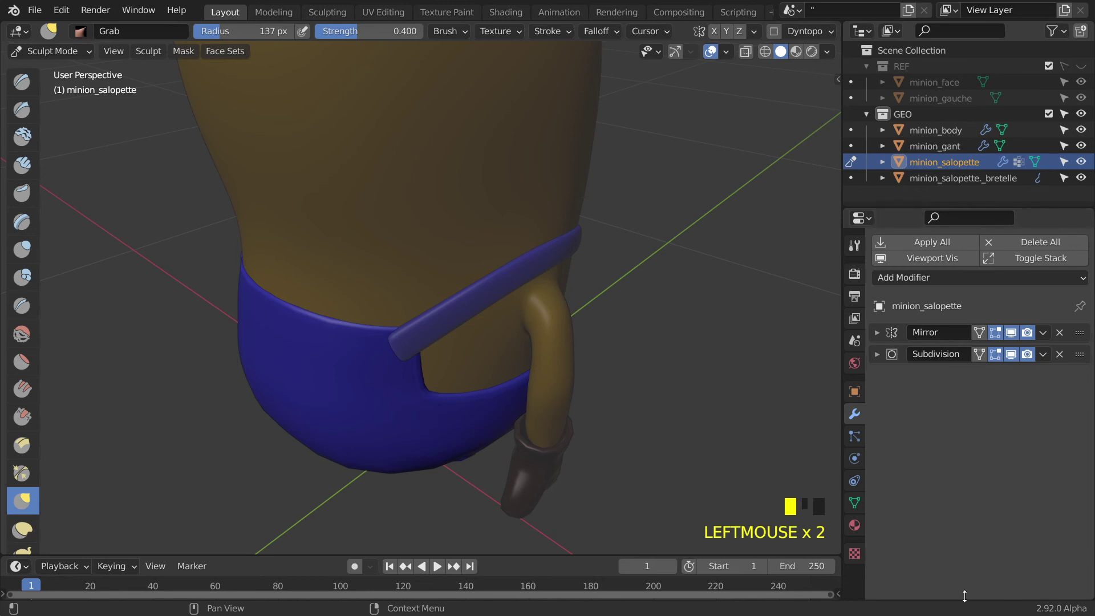
Set the overalls' subdivision to level 2
scroll(251, 288, up, 2)
mouse_move(244, 281)
middle_down()
mouse_move(287, 333)
mouse_move(489, 445)
middle_up()
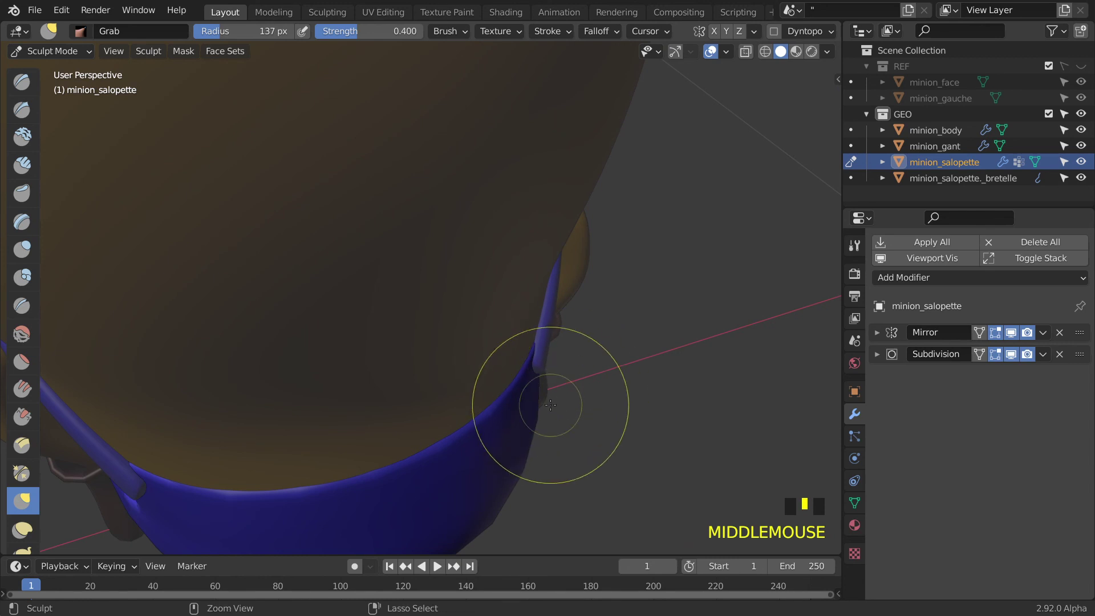
key(ctrl+2)
middle_drag(530, 393, 351, 408)
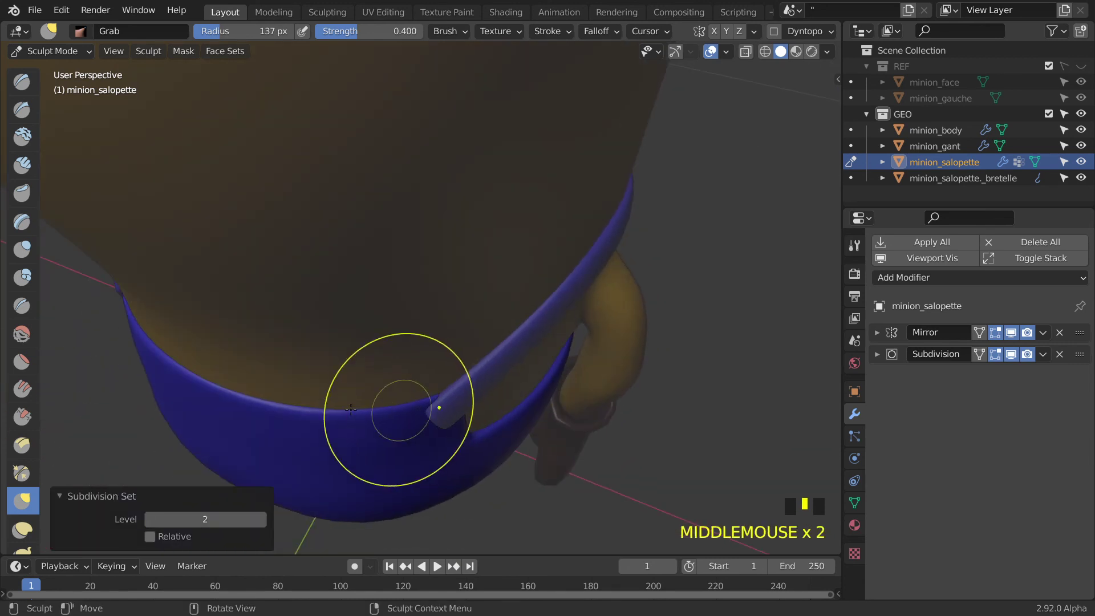
drag(229, 393, 226, 404)
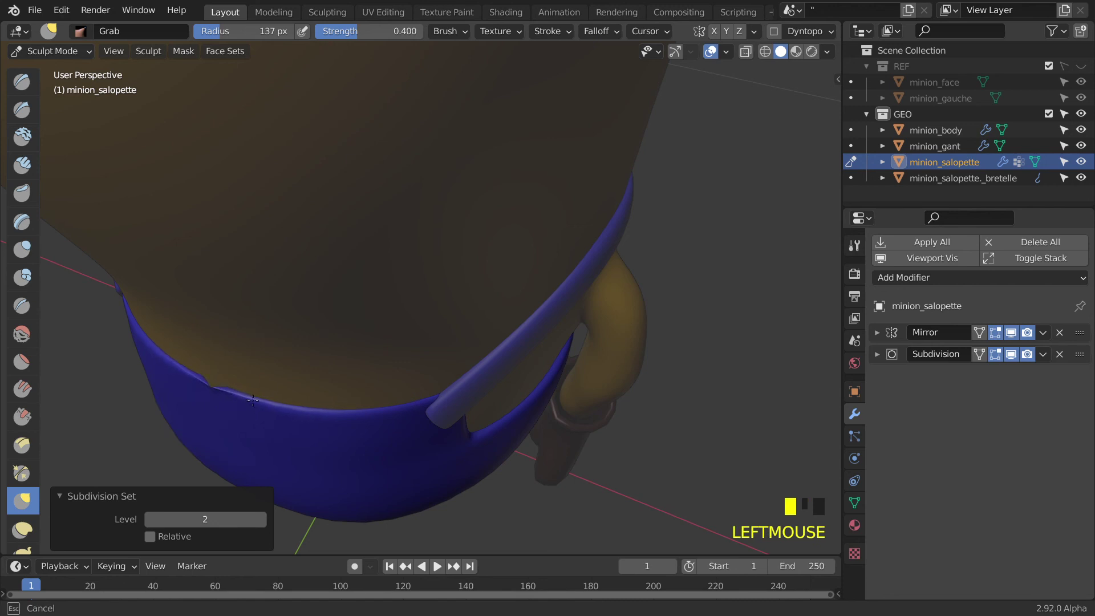
drag(217, 394, 219, 394)
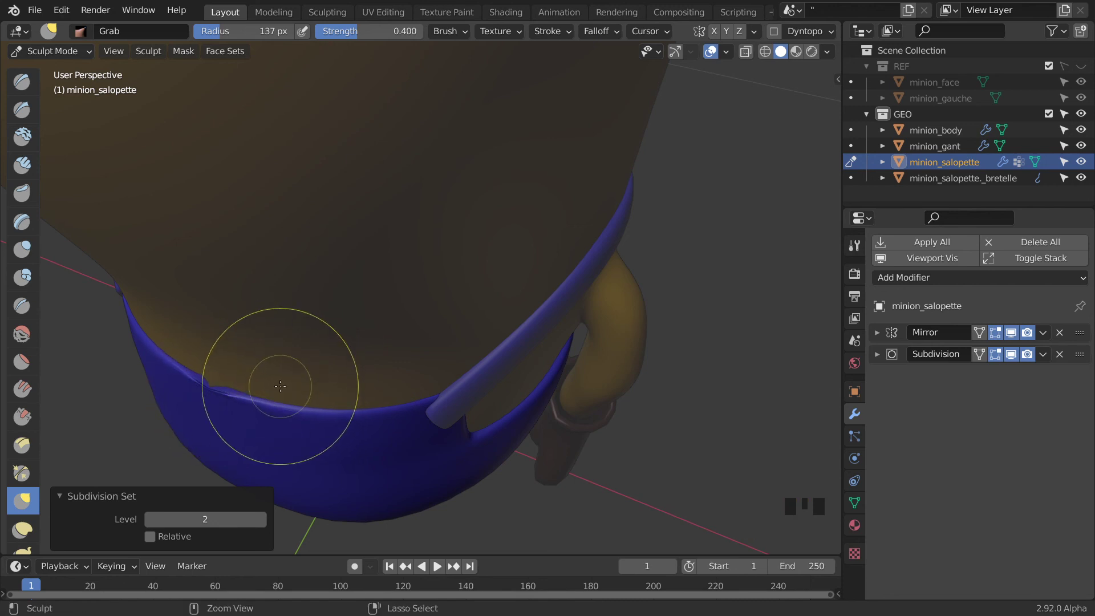
key(ctrl+z)
key(ctrl+z)
Switch the overalls to Edit Mode and move the vertex at the back bib's upper edge on the centre seam about -0.0047 m in X
middle_drag(295, 330, 433, 301)
scroll(305, 318, down, 2)
scroll(452, 335, down, 2)
scroll(497, 358, up, 3)
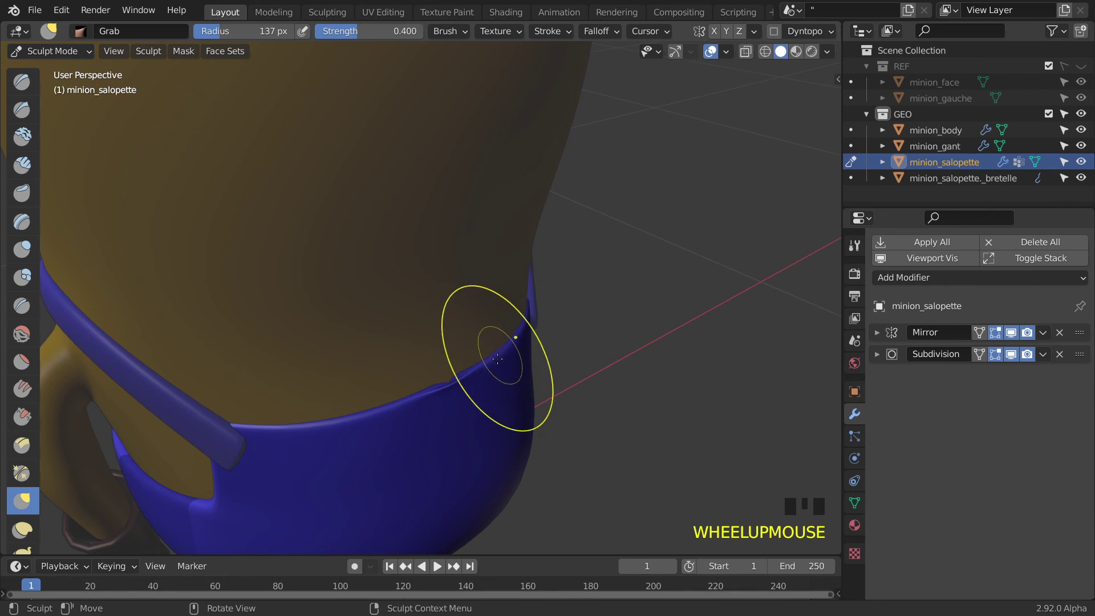
middle_drag(497, 359, 313, 268)
click(50, 52)
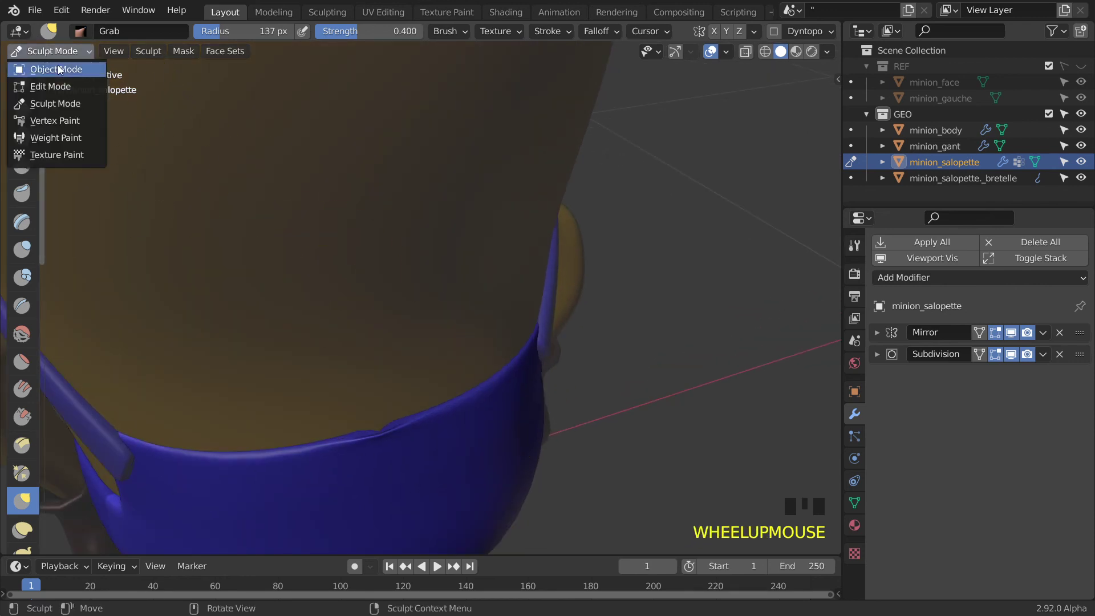
click(57, 70)
click(35, 53)
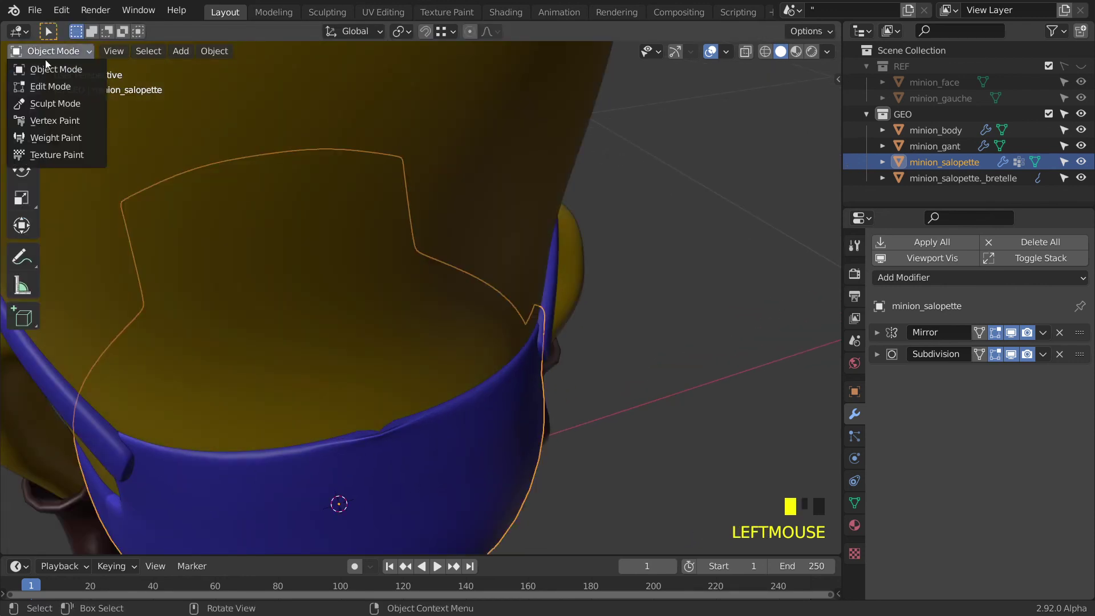
click(68, 84)
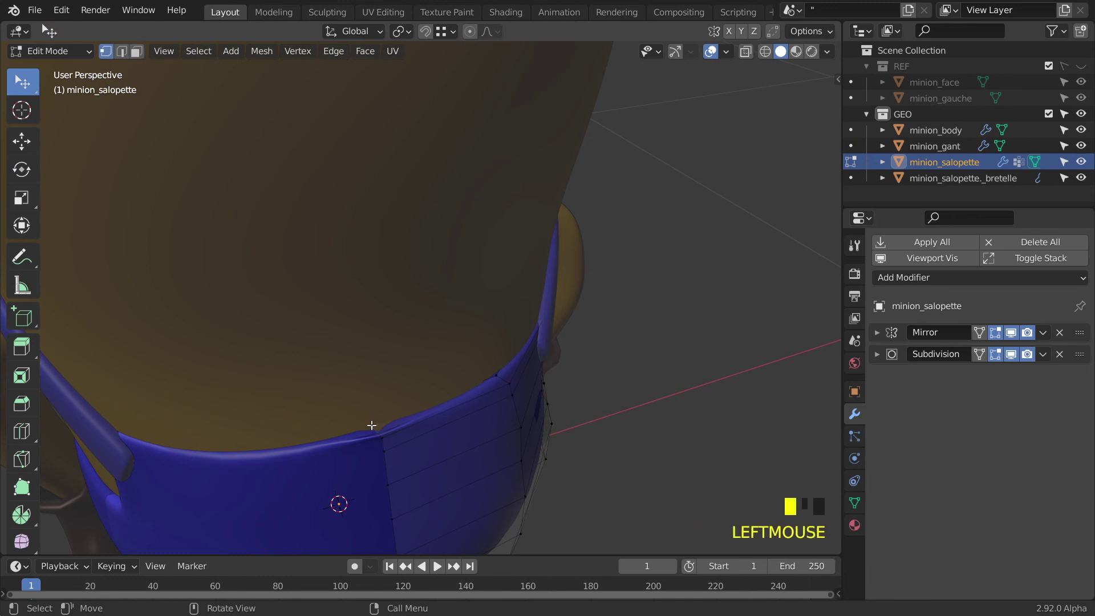
key(g)
click(409, 426)
Box-select the back bib's side-edge vertices beneath the strap end and reposition them from two views to follow the body
middle_drag(410, 426, 379, 474)
middle_drag(458, 441, 369, 379)
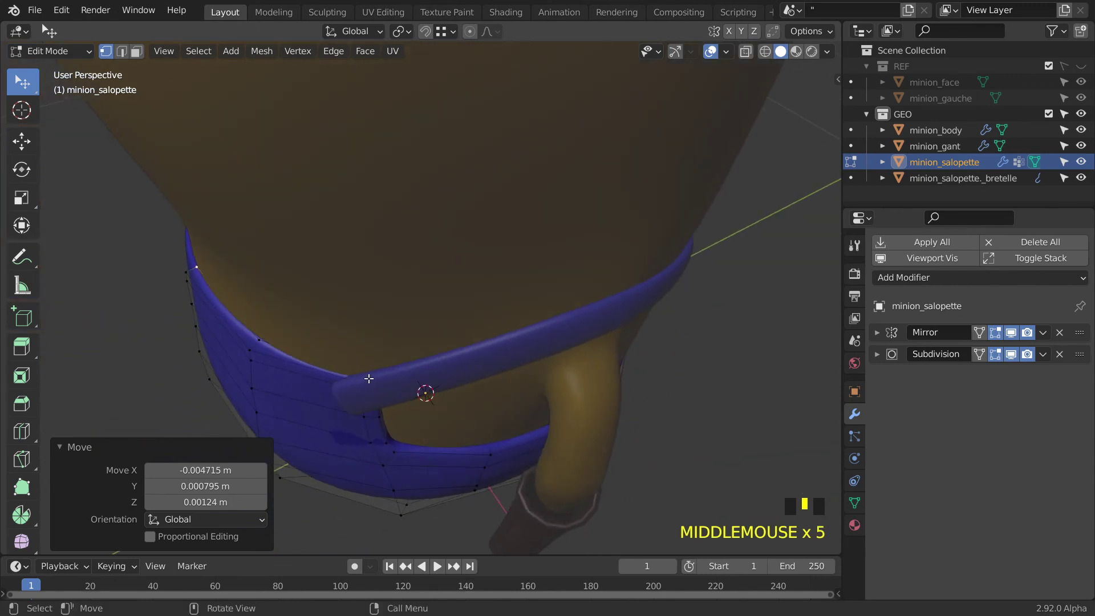
click(368, 404)
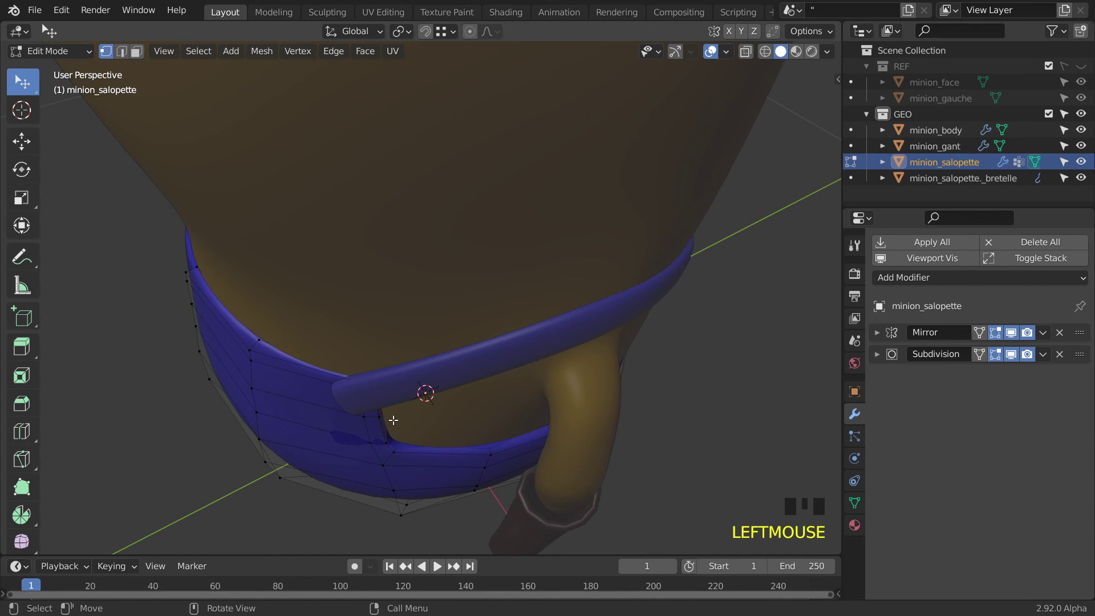
key(b)
drag(332, 358, 396, 427)
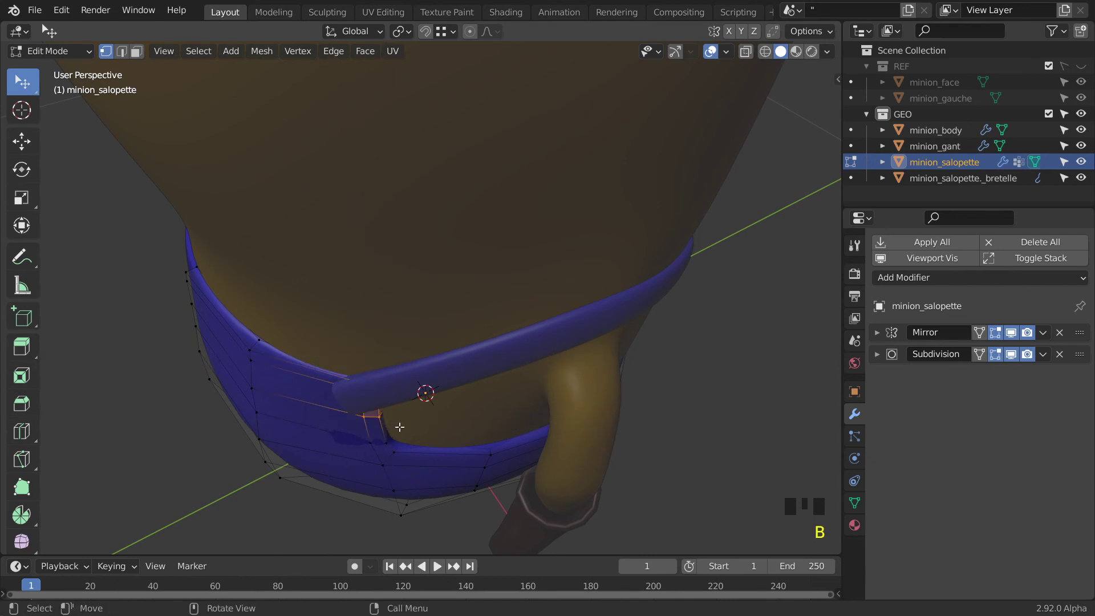
key(g)
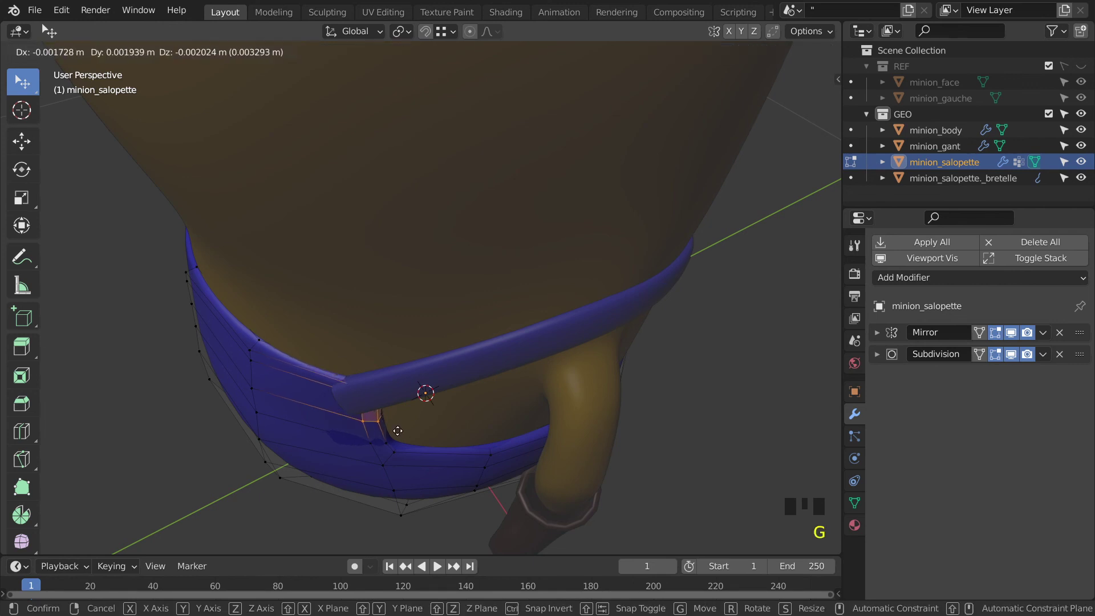
click(392, 430)
middle_drag(392, 430, 519, 421)
key(g)
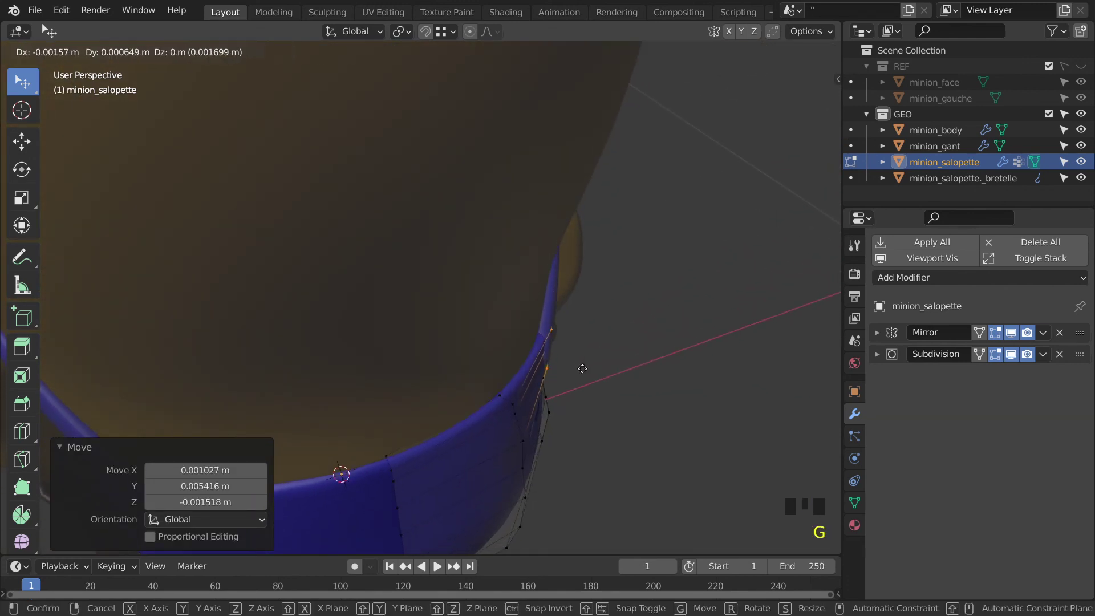
click(580, 370)
Move two vertices on the back bib's side edge beneath the strap end by about 0.004 m and 0.003 m to smooth the edge
middle_drag(580, 369, 264, 314)
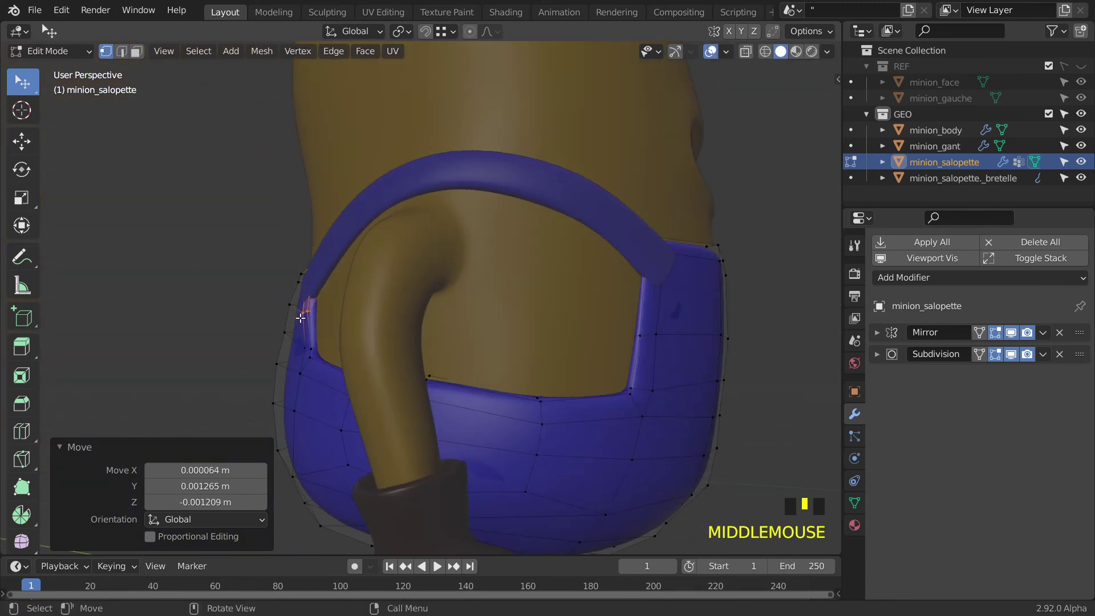
scroll(300, 318, up, 2)
click(257, 319)
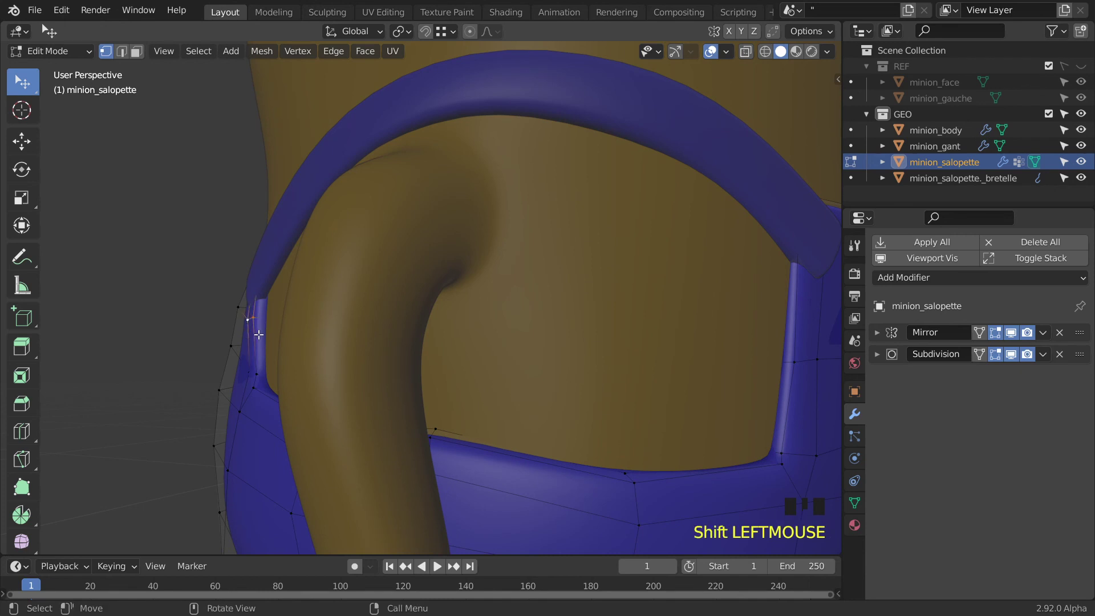
key(g)
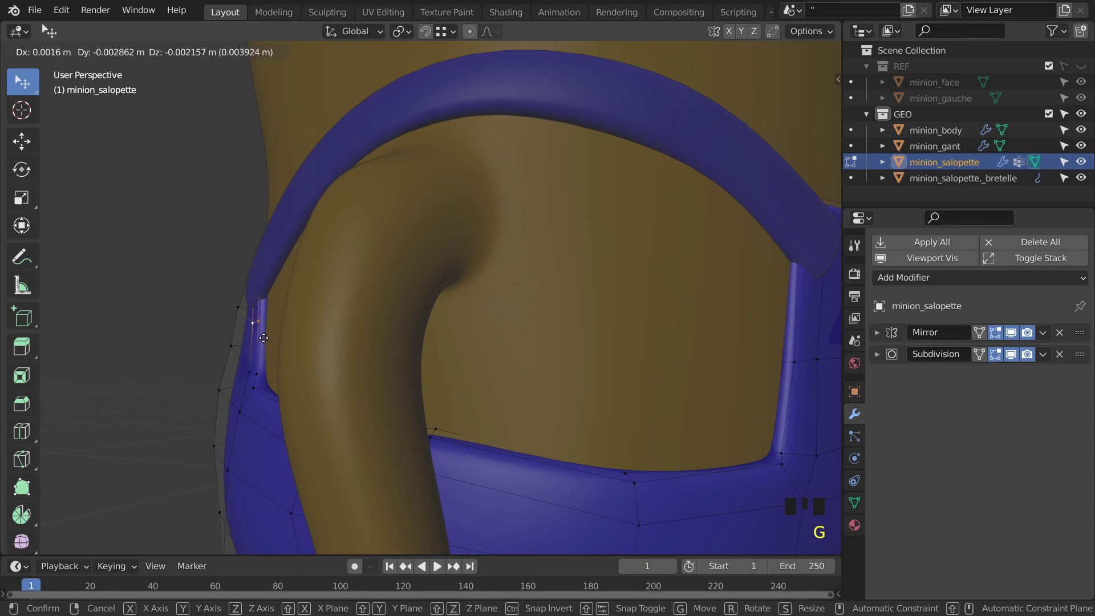
click(262, 337)
key(g)
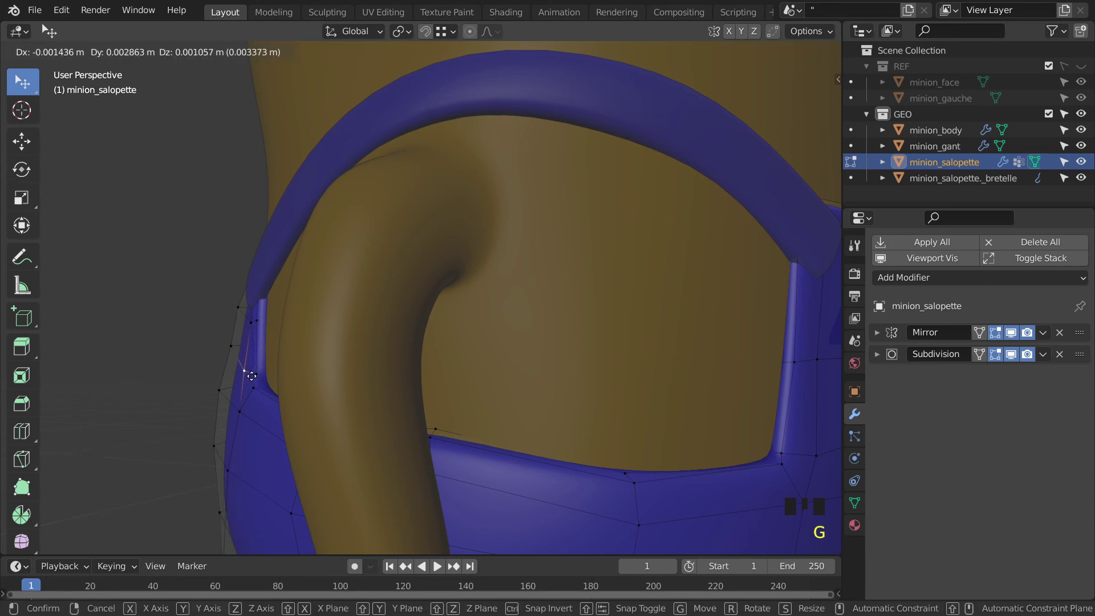
click(251, 375)
Move two vertices at the lower corner of the back bib's side edge by about 0.002 m and 0.006 m, and return to Object Mode
middle_drag(251, 375, 360, 399)
scroll(389, 413, down, 1)
click(279, 409)
key(g)
click(278, 406)
scroll(364, 406, down, 1)
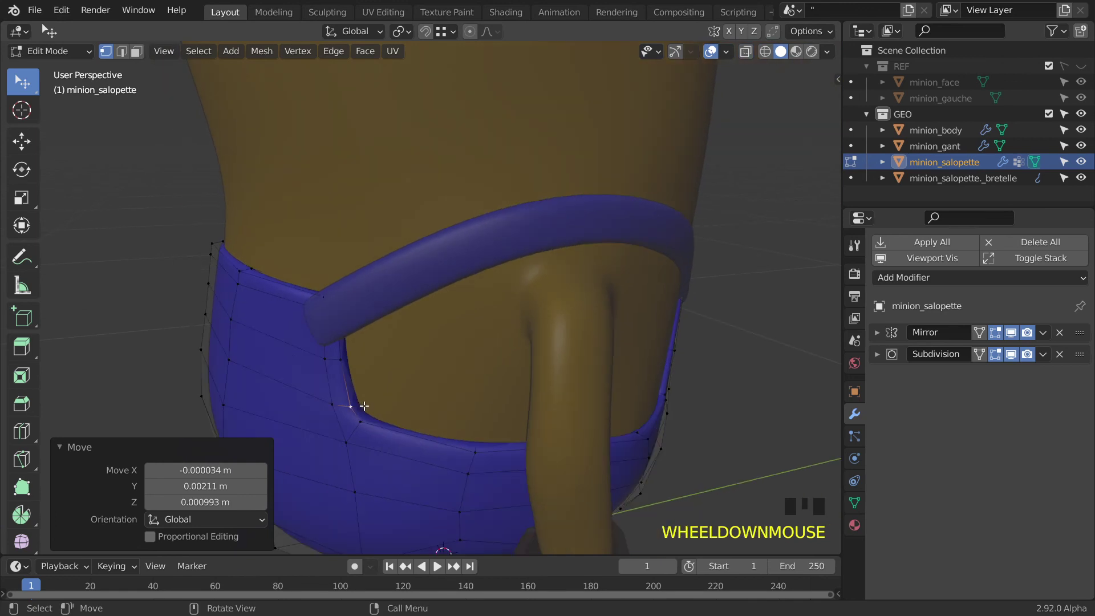
click(358, 396)
key(g)
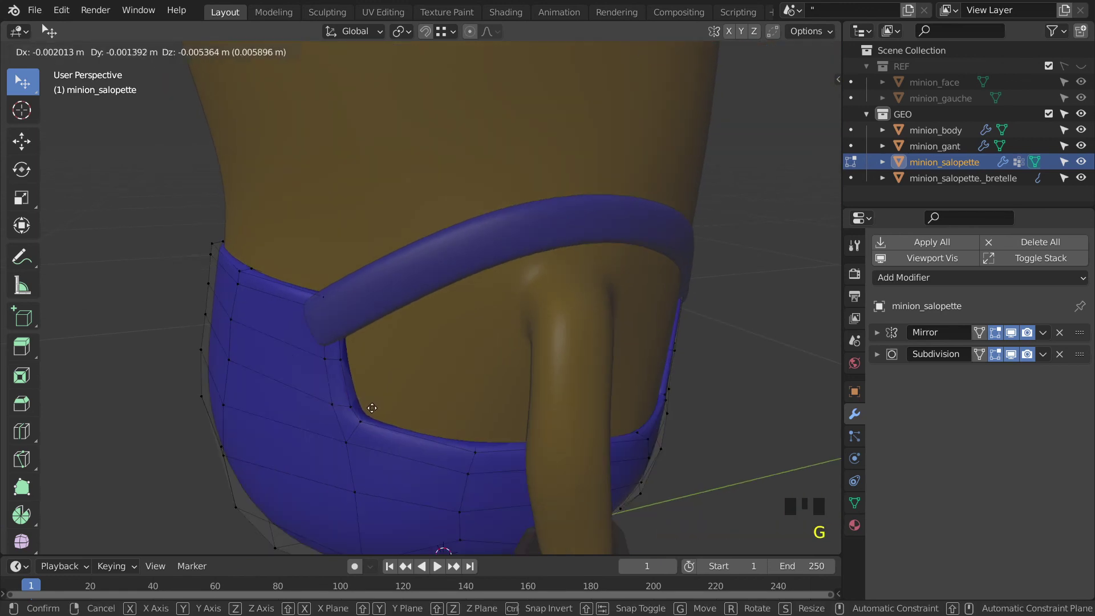
click(371, 408)
scroll(368, 399, down, 1)
middle_drag(368, 399, 254, 371)
key(Tab)
scroll(499, 350, down, 3)
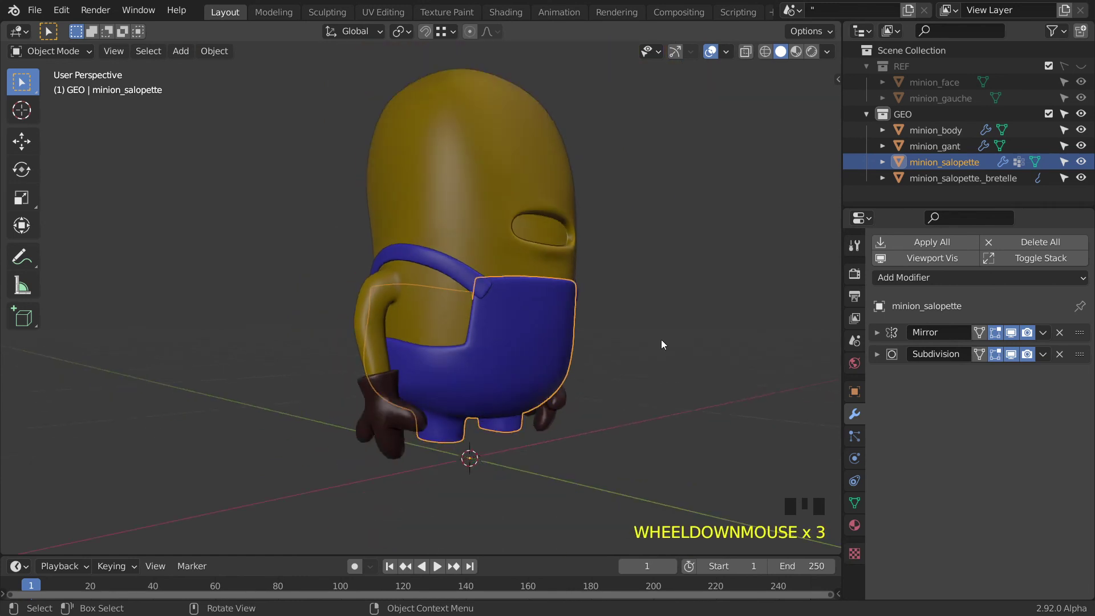
Set the gloves' viewport subdivision to level 2 and deselect them
middle_drag(661, 340, 560, 343)
scroll(559, 345, down, 1)
scroll(559, 347, up, 3)
middle_drag(528, 396, 500, 371)
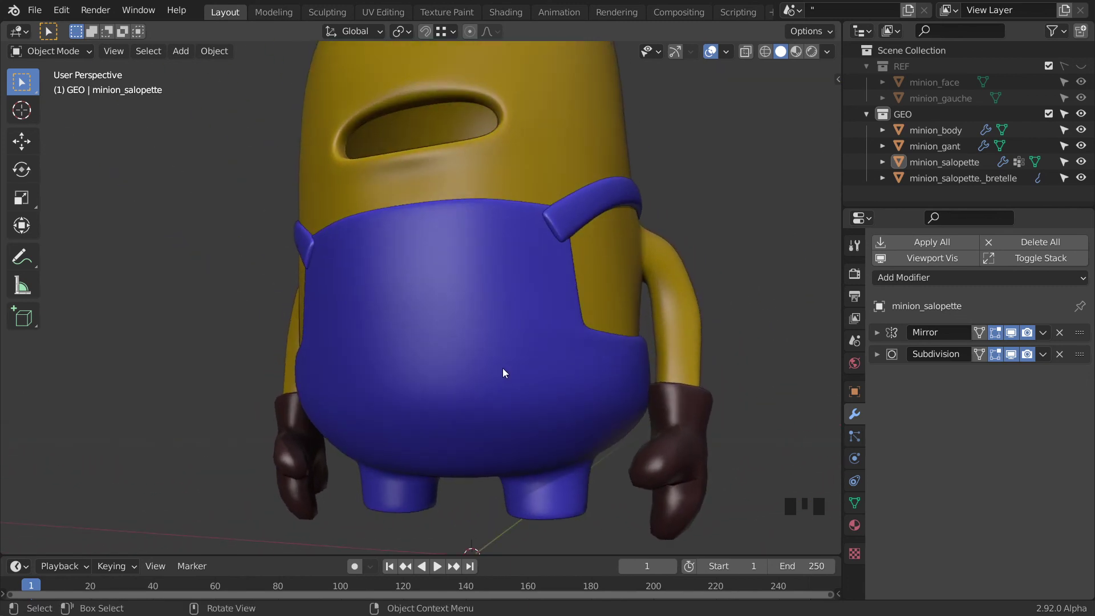
click(675, 459)
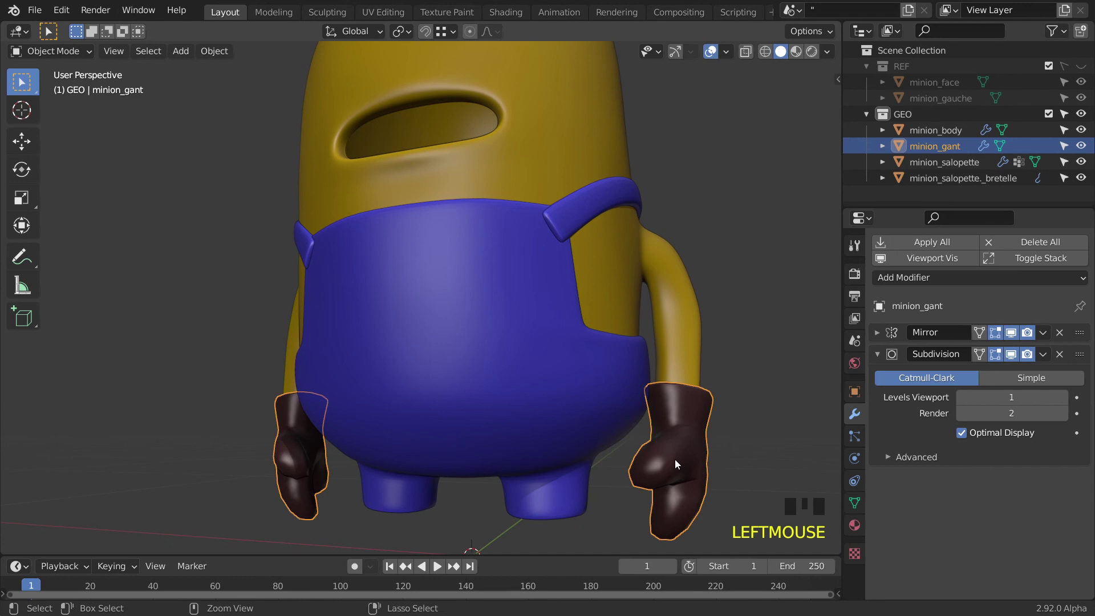
key(ctrl+2)
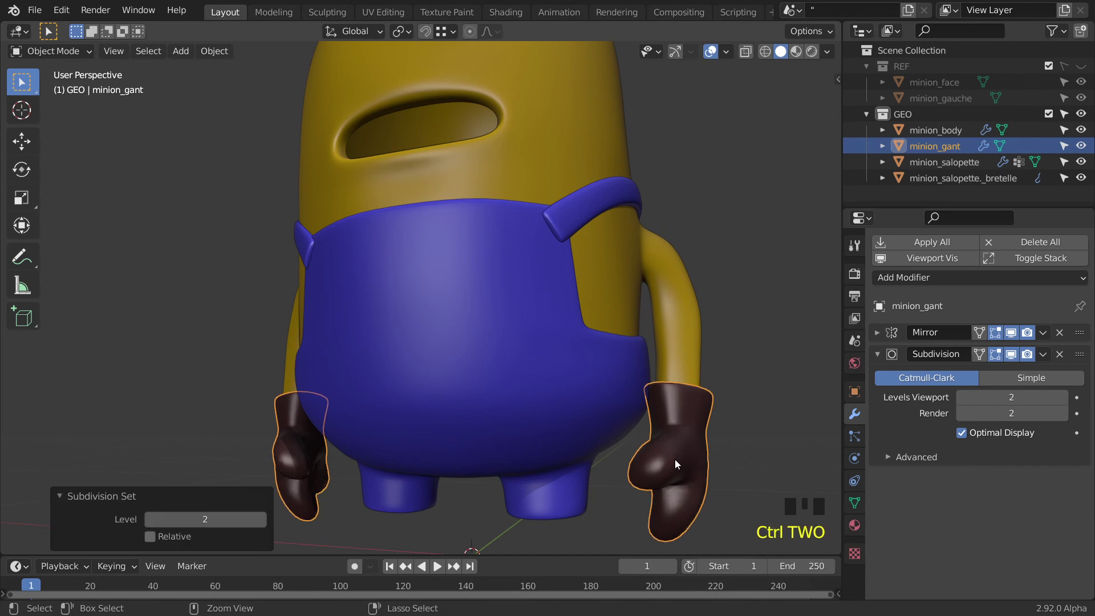
click(743, 341)
scroll(665, 388, down, 3)
middle_drag(665, 388, 529, 315)
scroll(623, 359, up, 2)
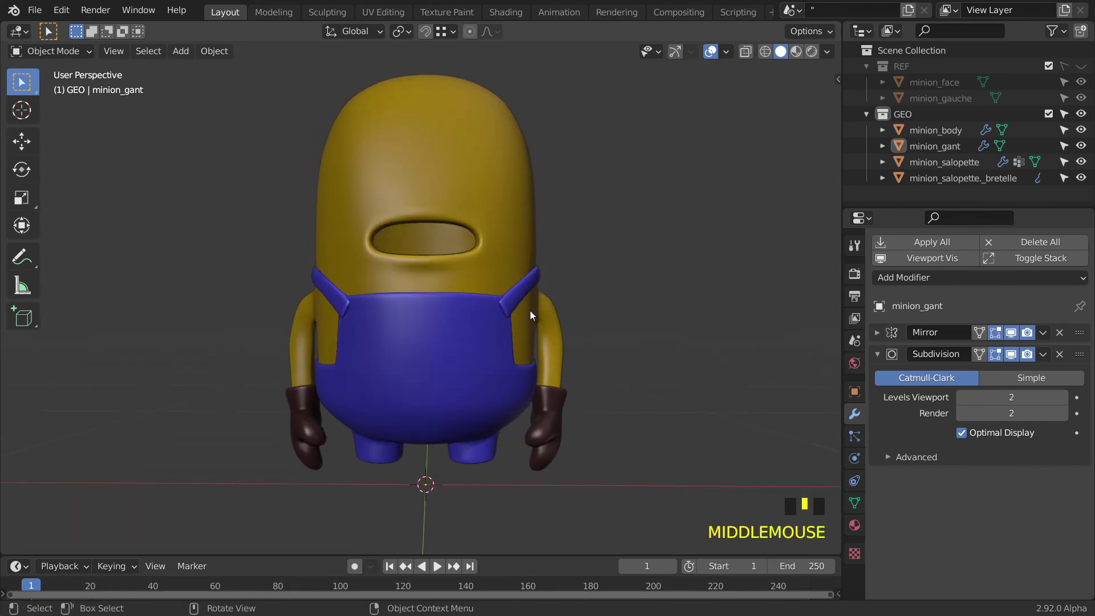